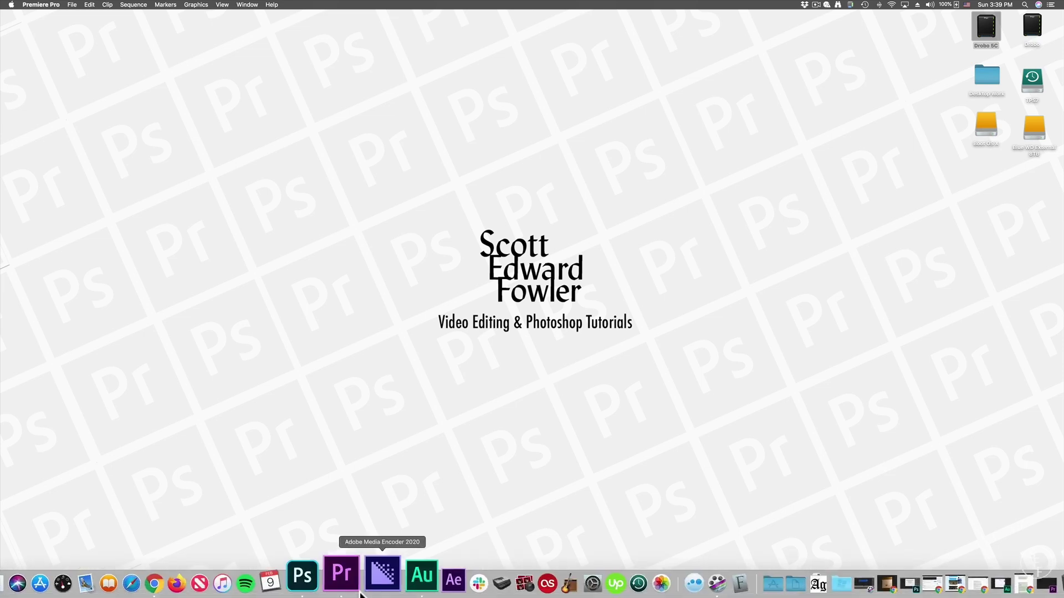
- Launch Premiere Pro from the Dock and start a new project
left_click(353, 590)
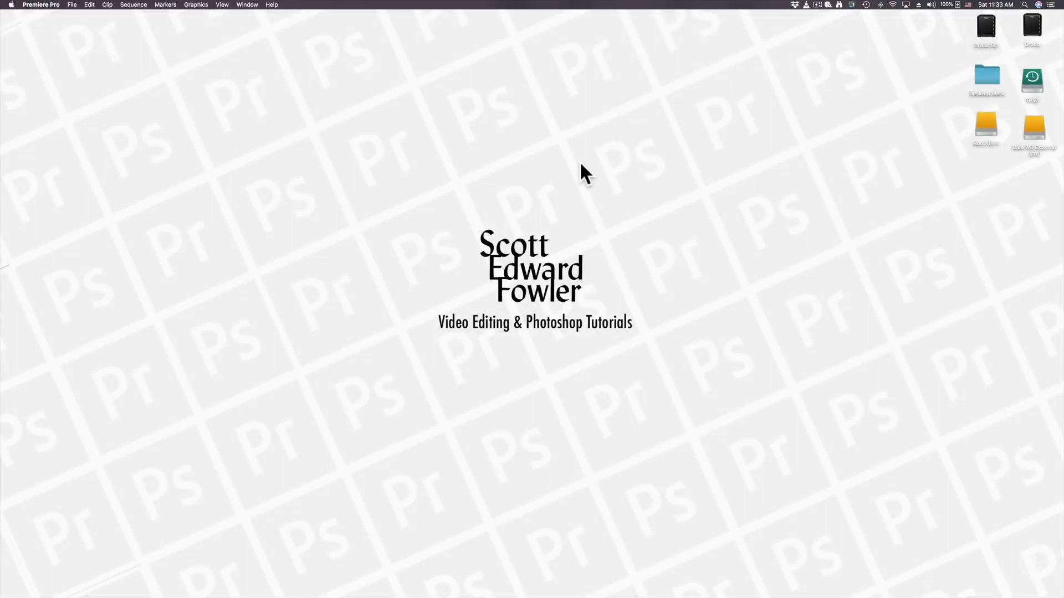
mouse_move(360, 596)
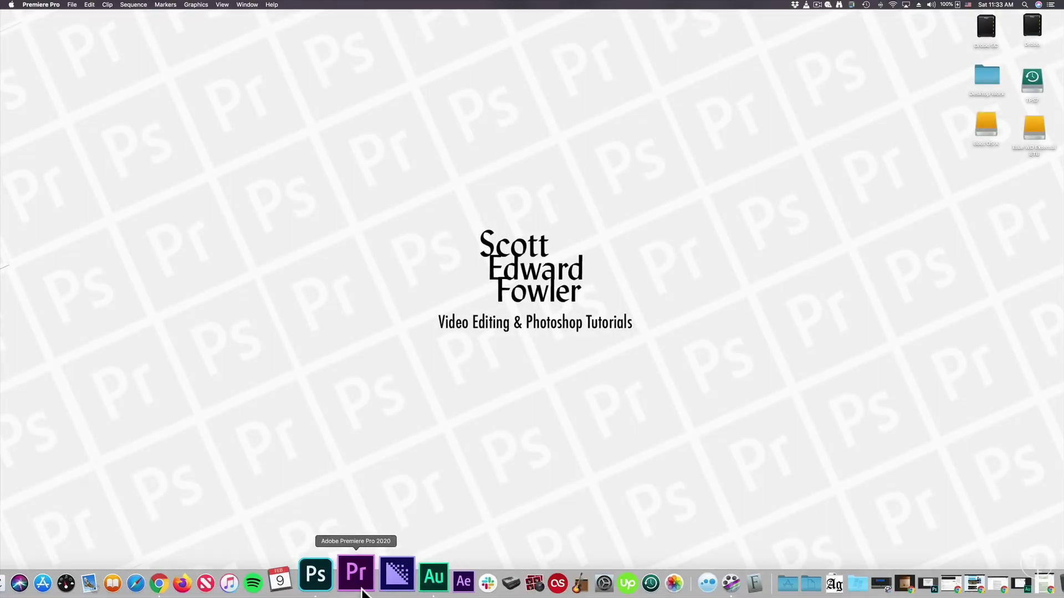
left_click(356, 576)
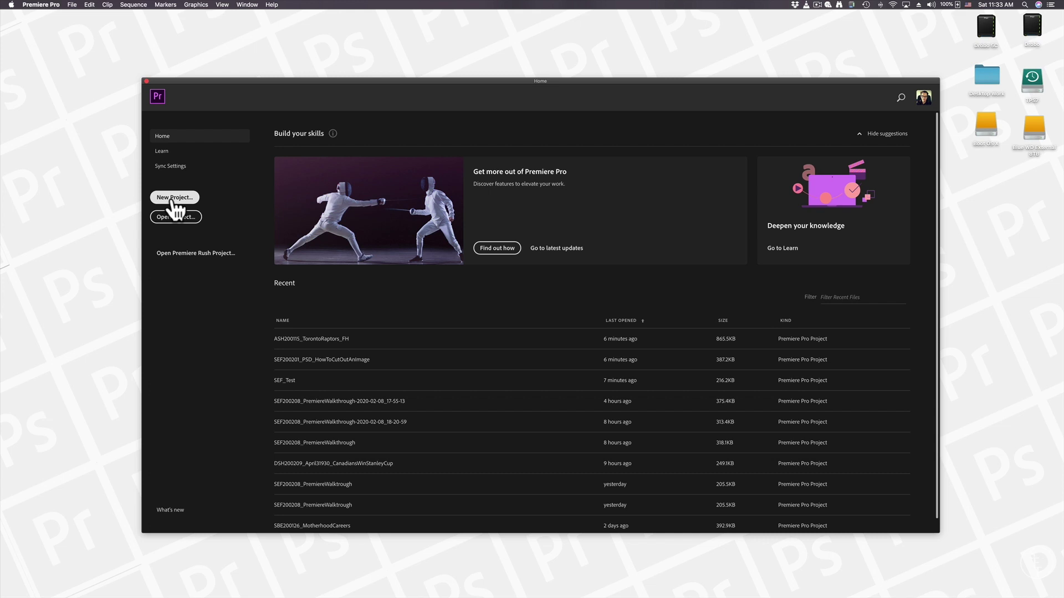
left_click(173, 199)
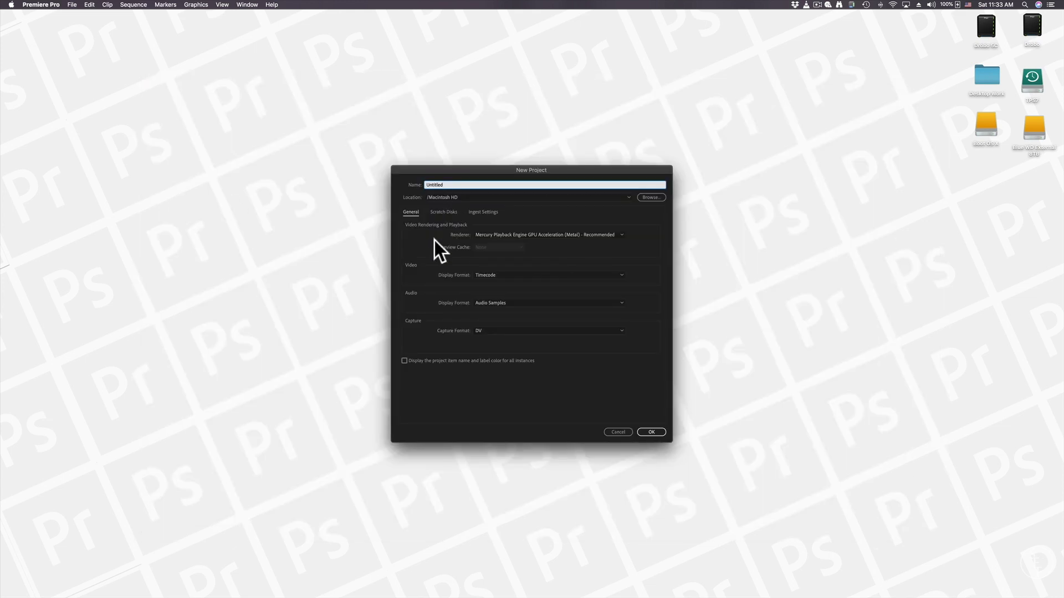
- Name the project SEF_Premiere_Walkthrough
left_click_drag(447, 184, 410, 183)
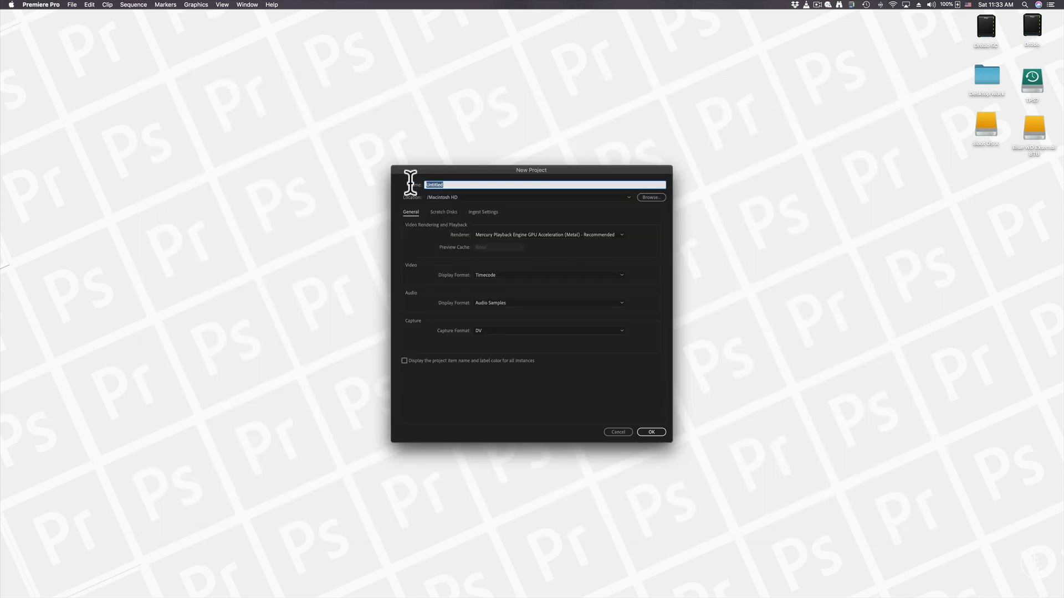
type("SEF_")
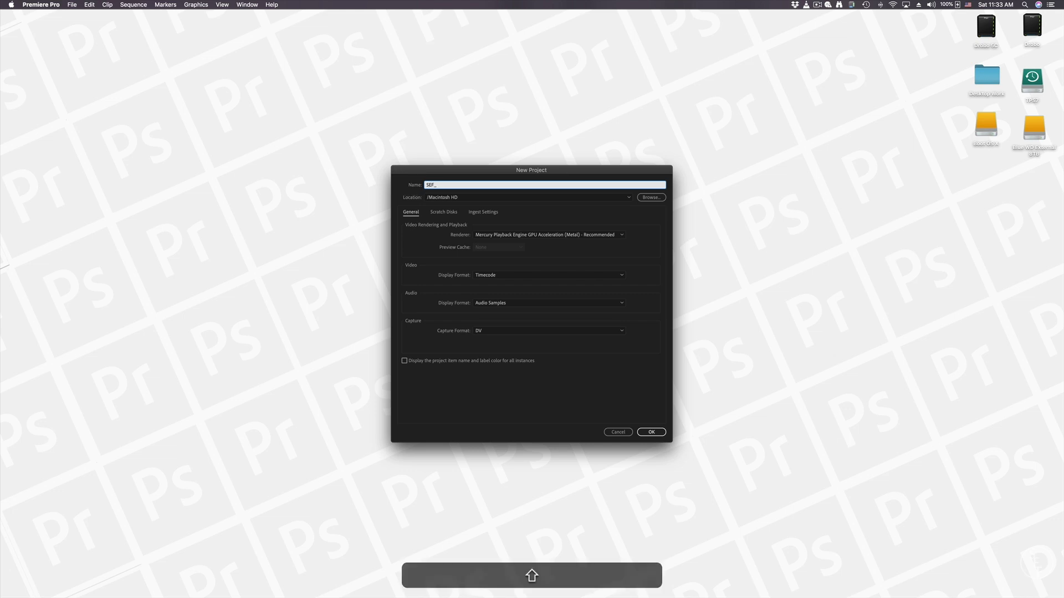
type("W")
key("BackSpace")
type("Premiere_Walkthrough")
- Set the project location to the Desktop and create the project
left_click(646, 198)
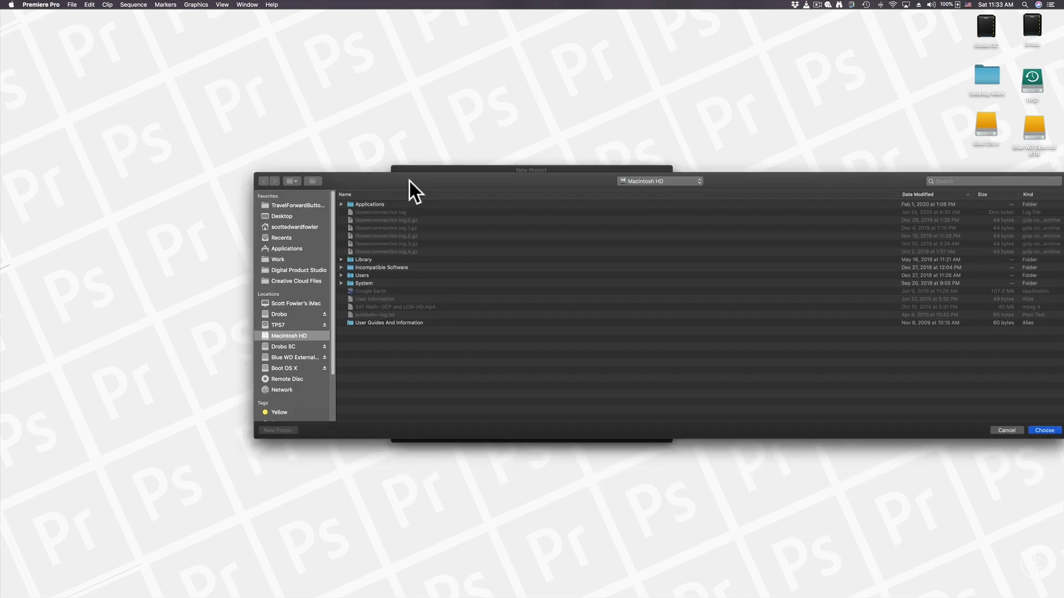
left_click_drag(411, 181, 322, 191)
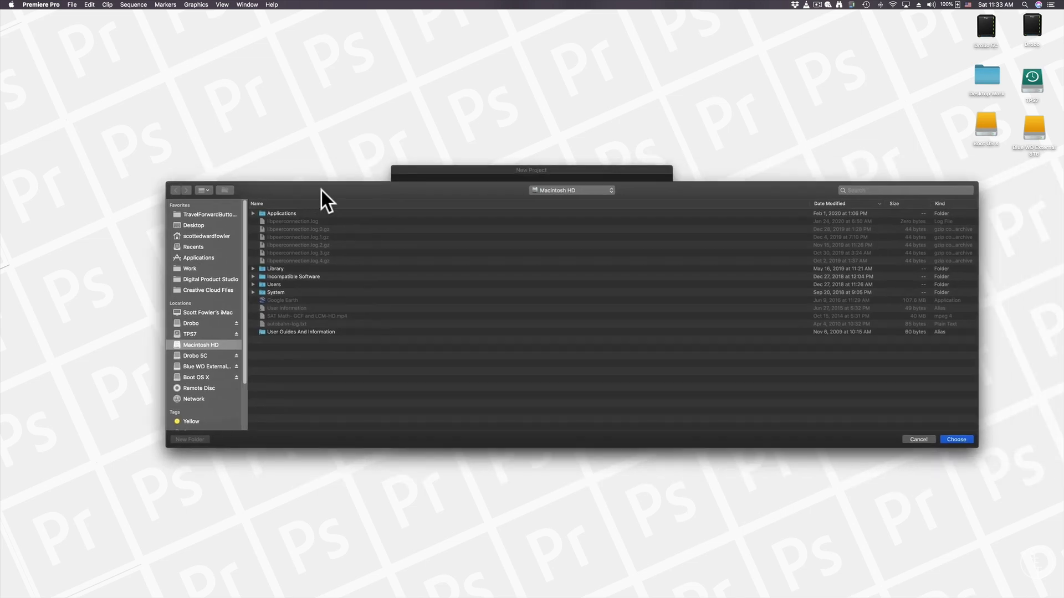
left_click(193, 225)
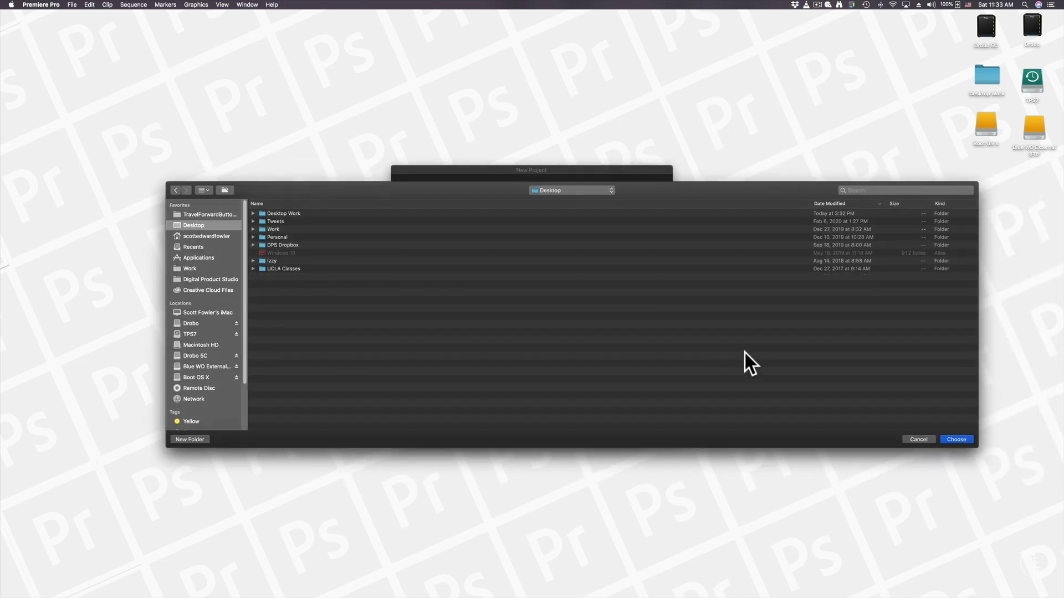
left_click(963, 438)
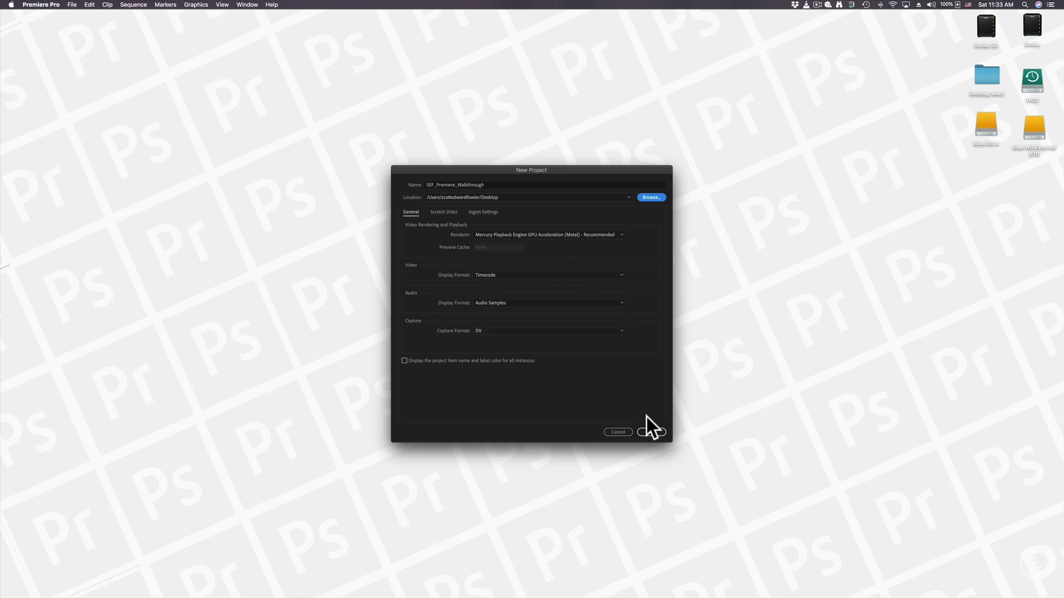
left_click(645, 431)
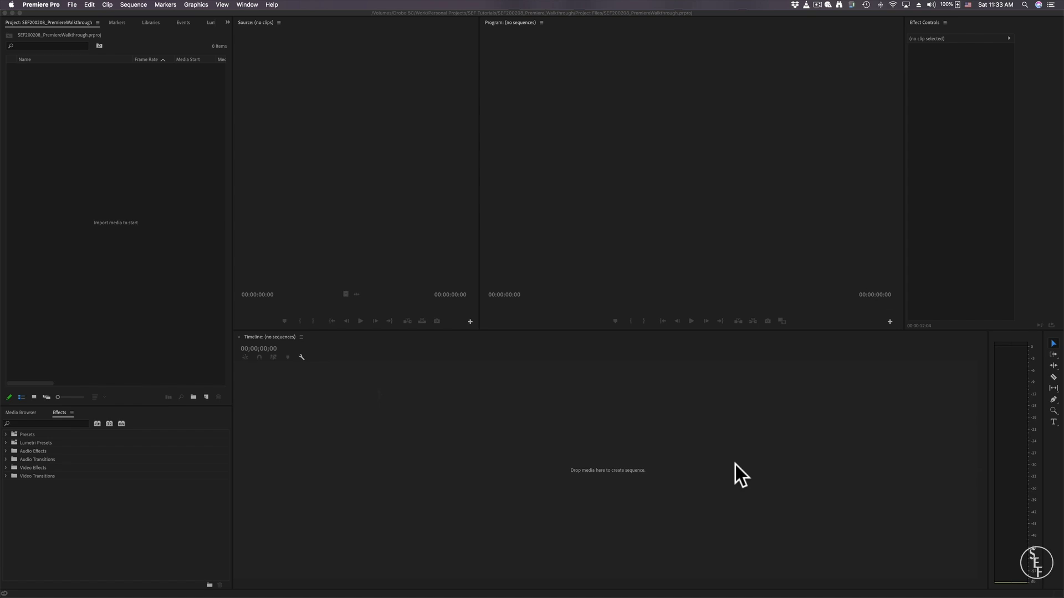
- Import all 16 stock clips, from Sunset_Ocean.mp4 through the last, using Cmd+I
left_click(169, 206)
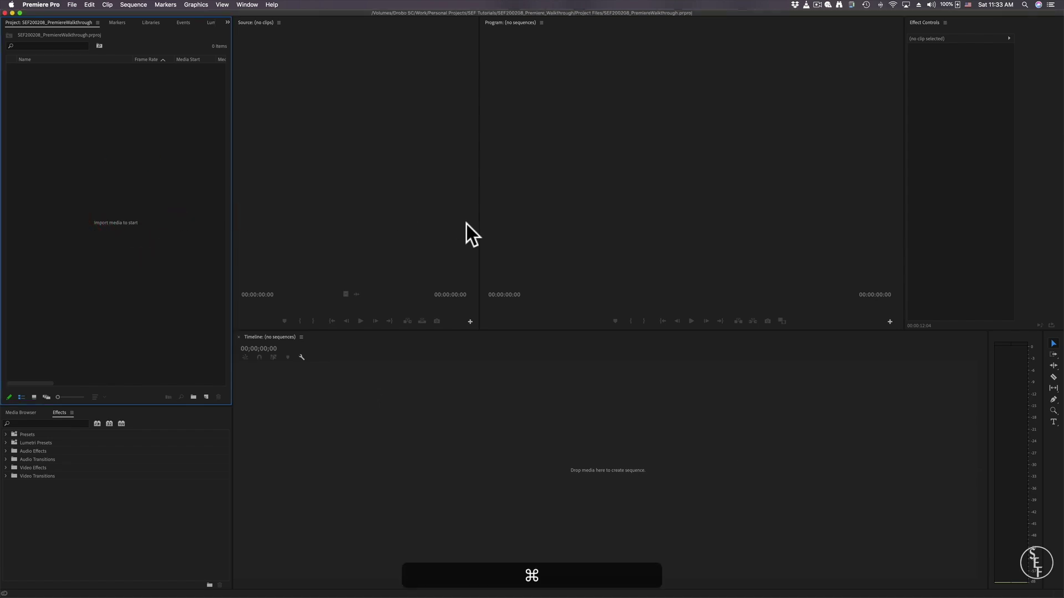
key("super+i")
left_click(242, 121)
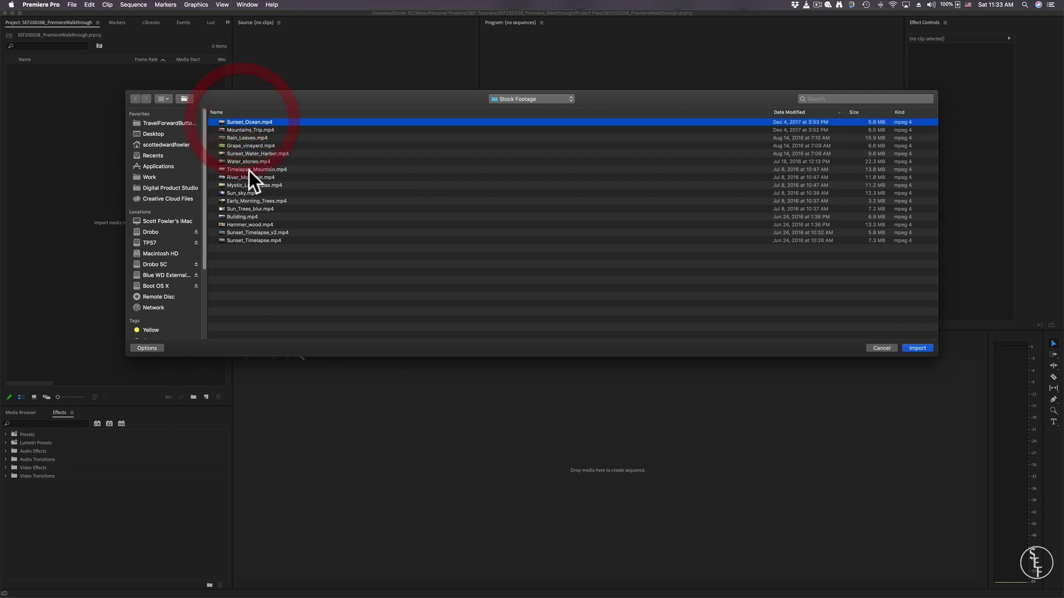
left_click(255, 242, "shift")
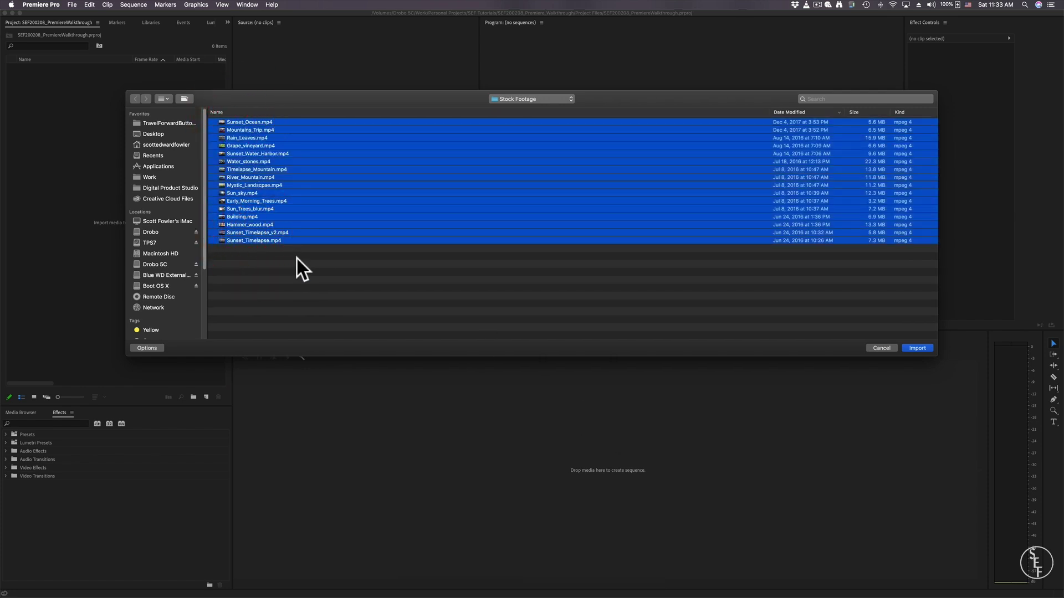
left_click(907, 347)
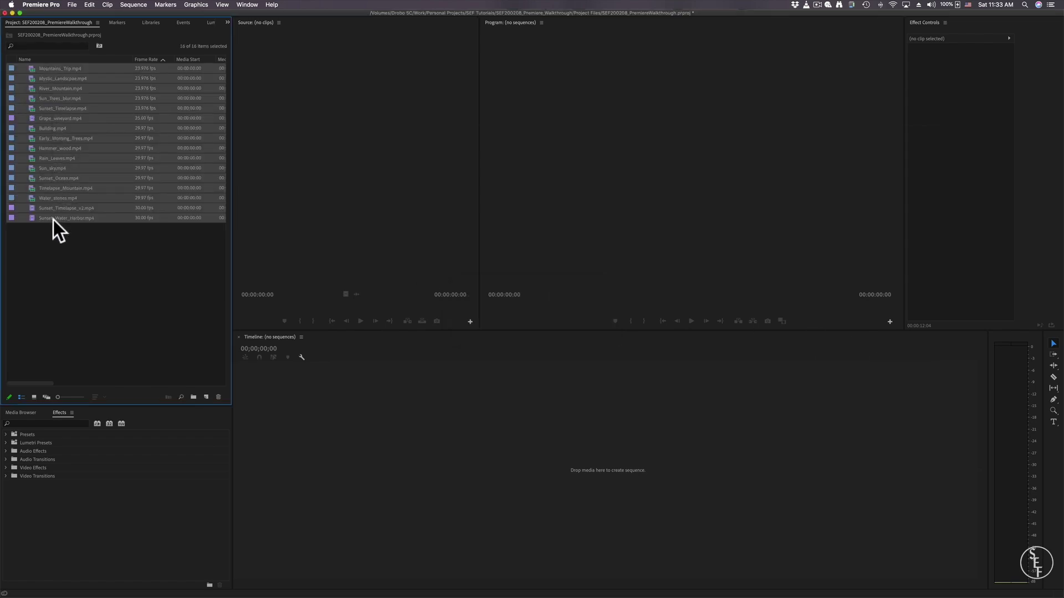
left_click(86, 337)
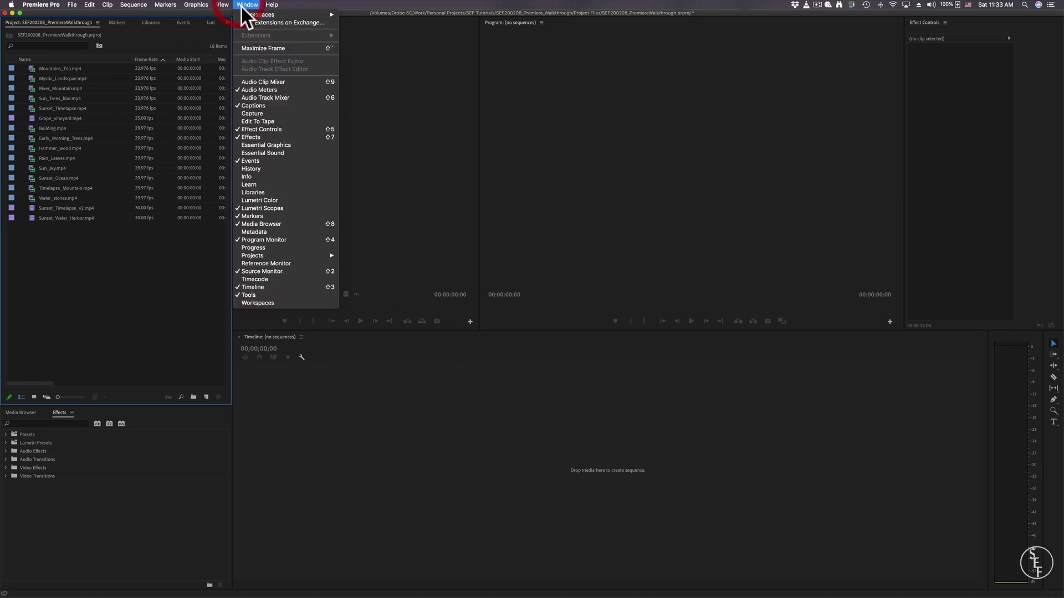
mouse_move(249, 14)
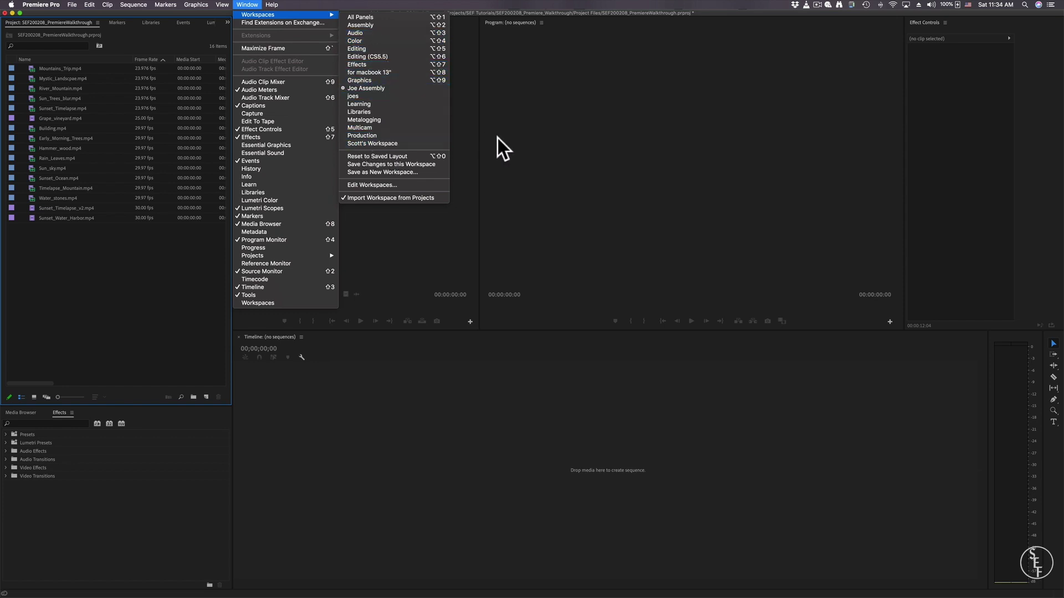
left_click(520, 143)
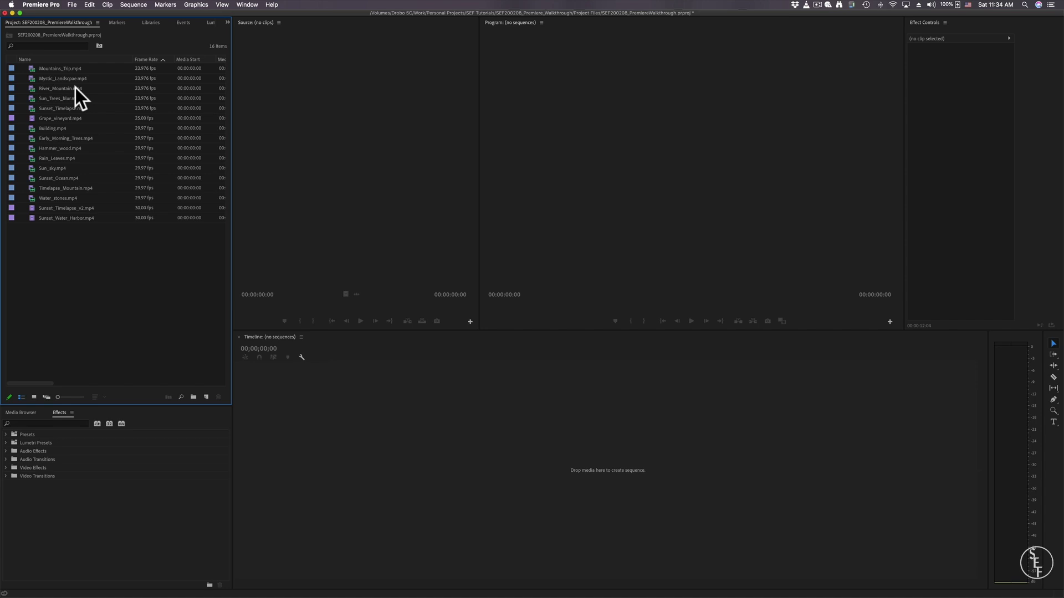
left_click(55, 218, "shift")
right_click(73, 24)
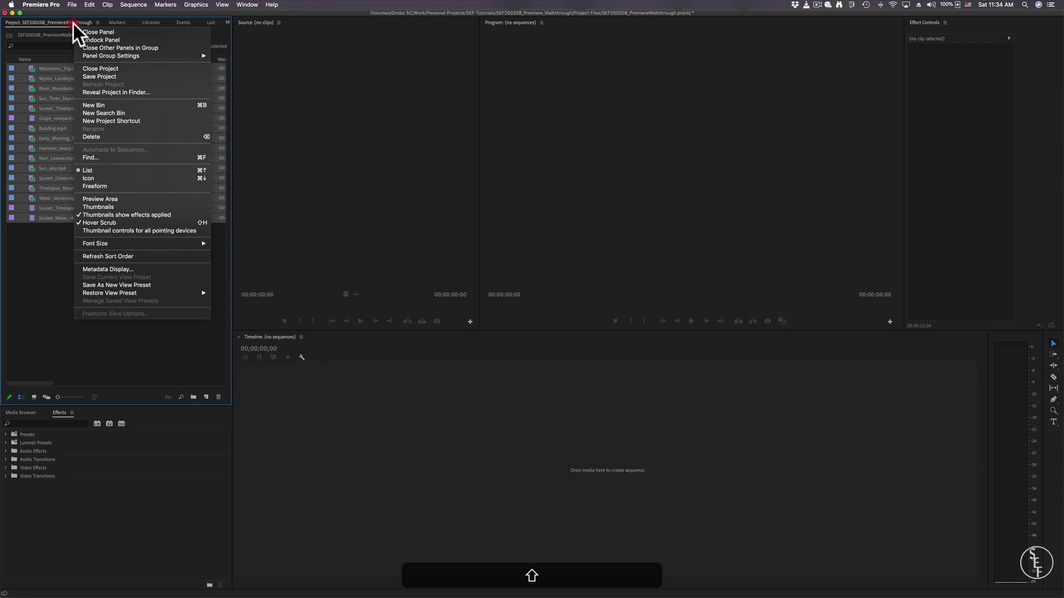
left_click(121, 178)
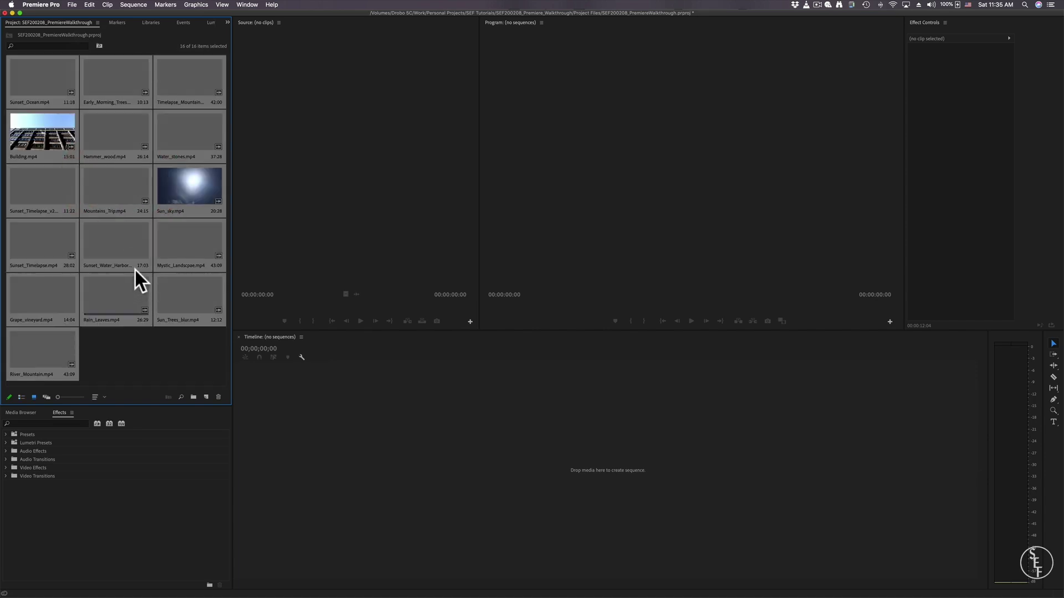
left_click(155, 353)
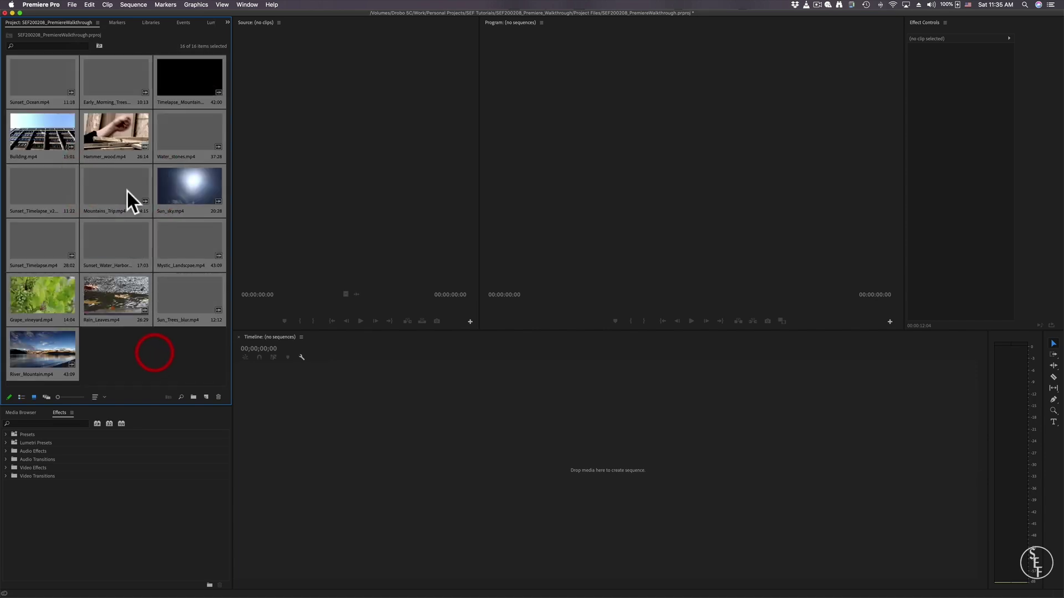
right_click(76, 37)
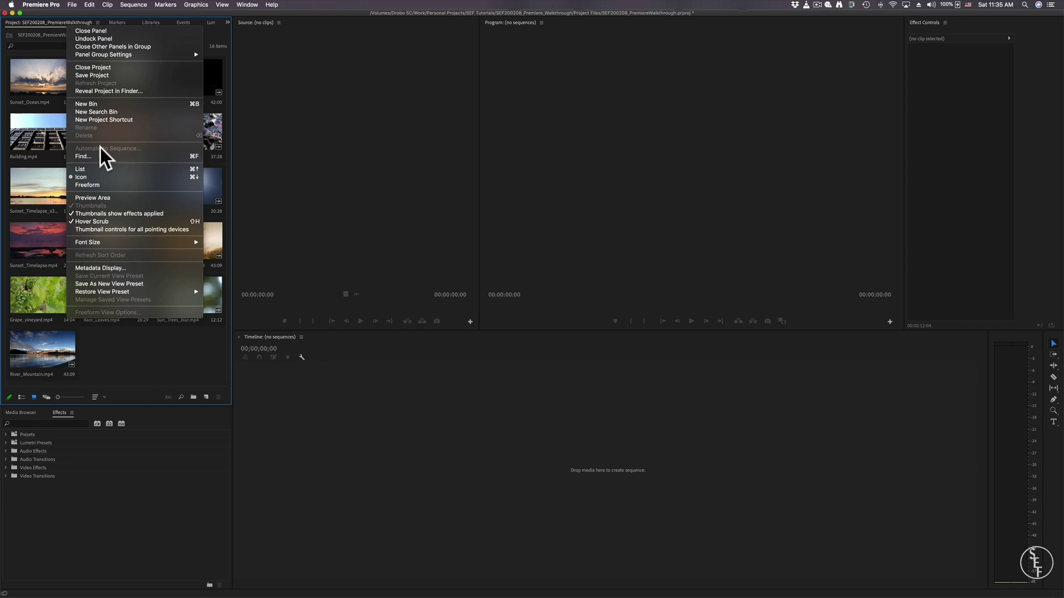
left_click(114, 168)
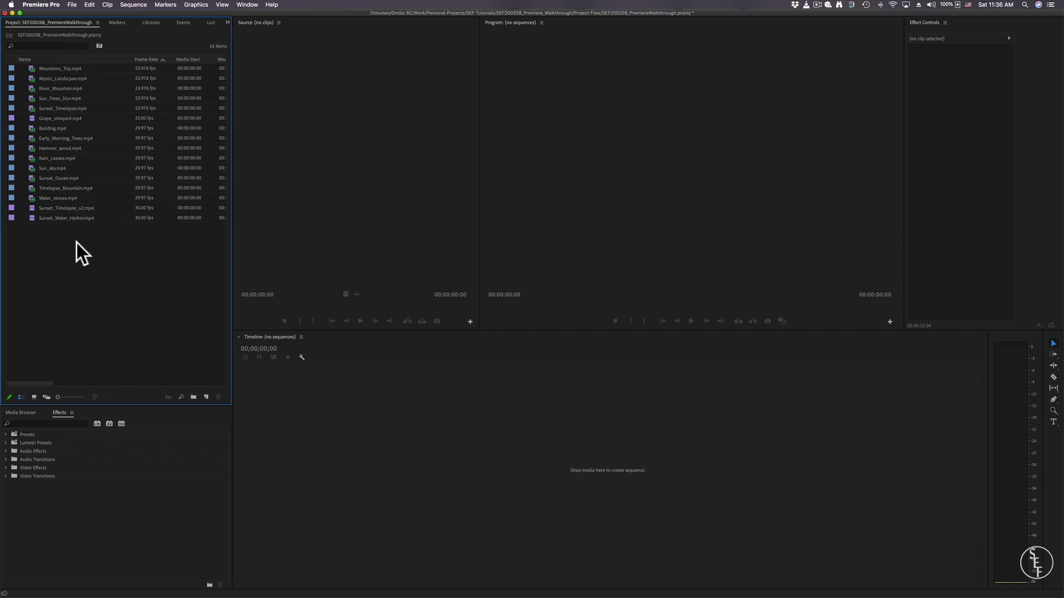
- Create a new bin named Stock Footage in the Project panel
right_click(77, 257)
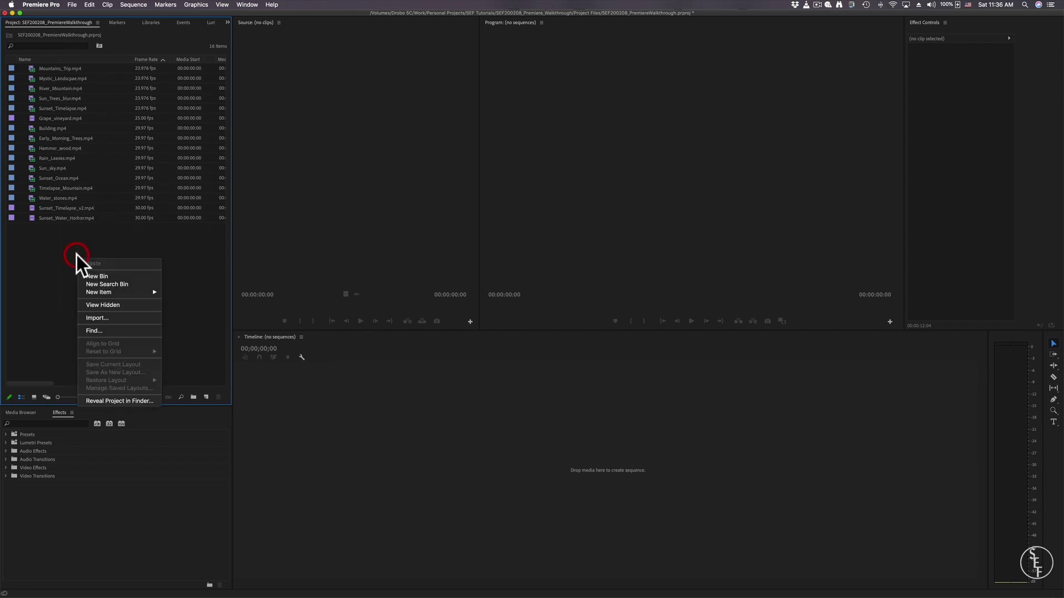
left_click(105, 276)
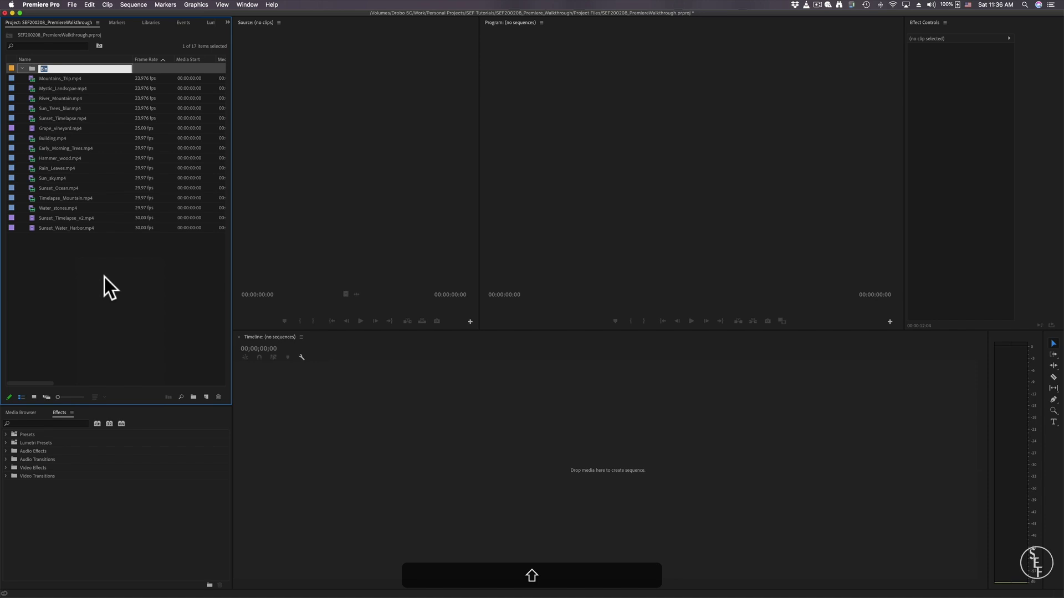
type("Stock Footage")
key("Return")
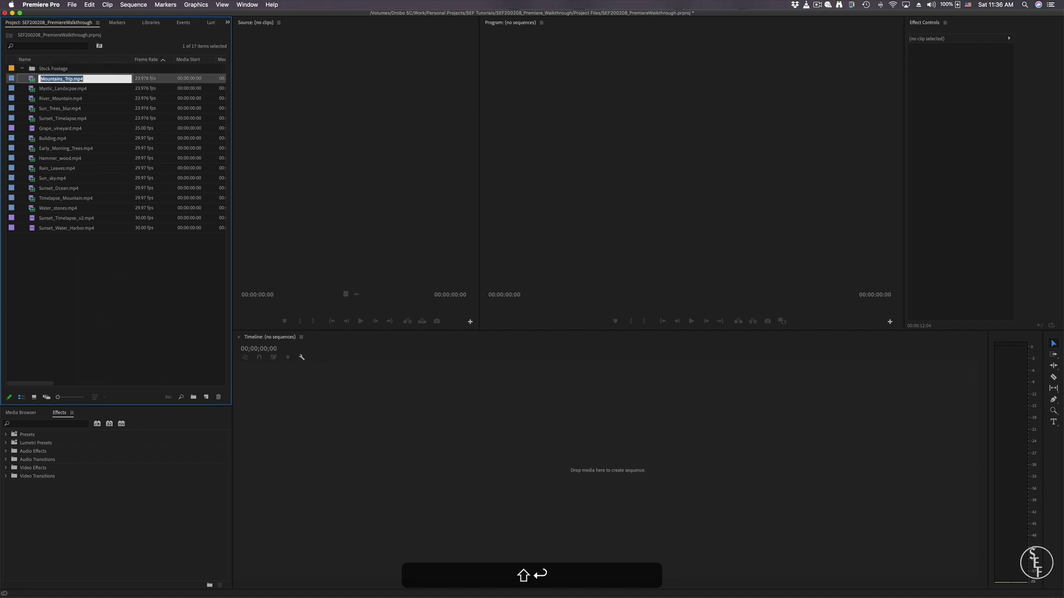
- Move the clips from Mountains_Trip.mp4 through Sunset_Water_Harbor.mp4 into the Stock Footage bin
left_click(49, 78)
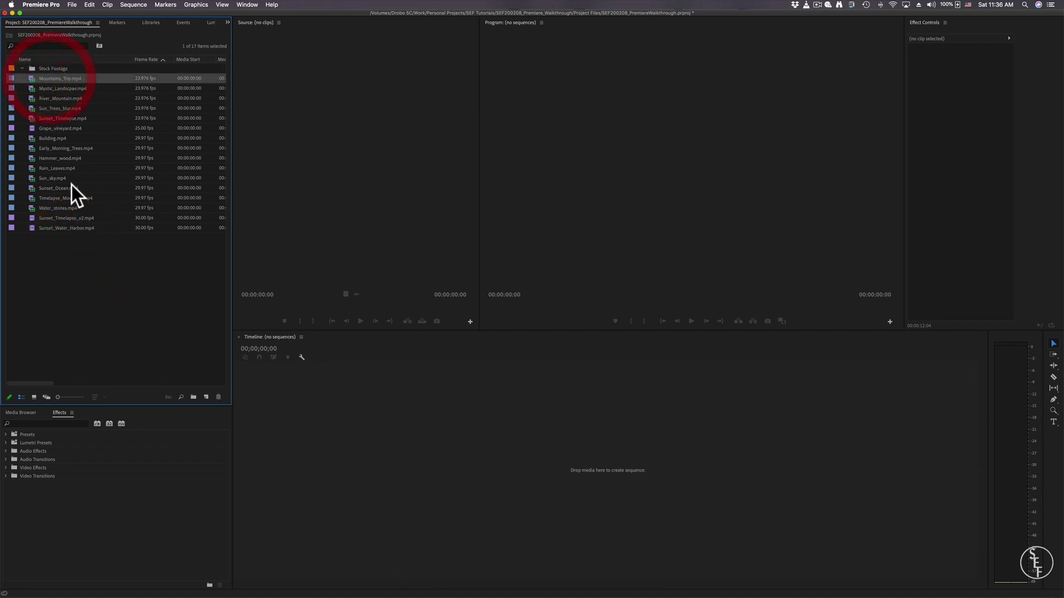
left_click(66, 226, "shift")
left_click_drag(56, 84, 52, 68)
left_click(21, 68)
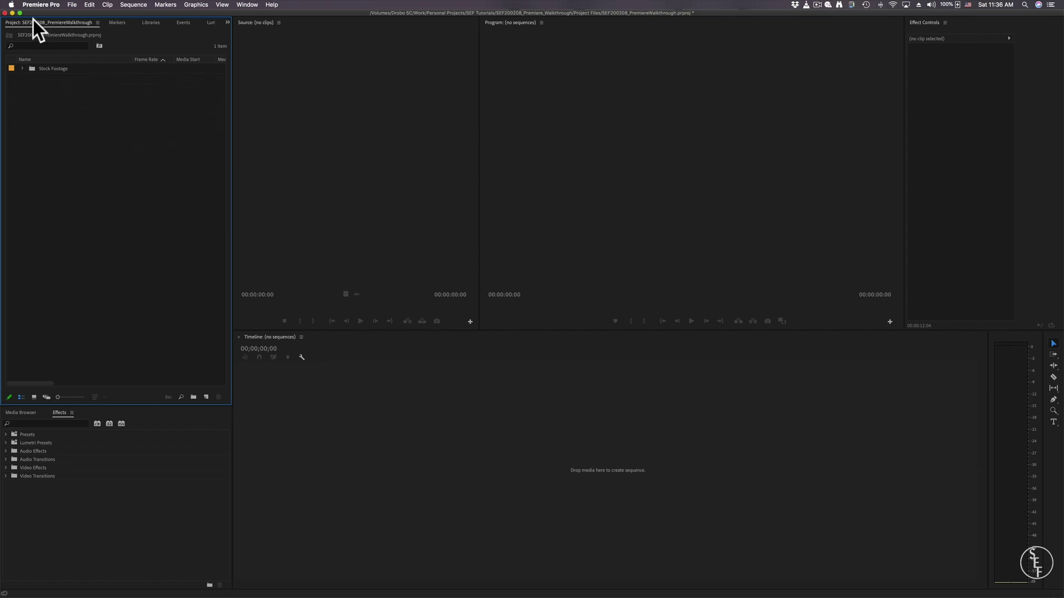
left_click(22, 68)
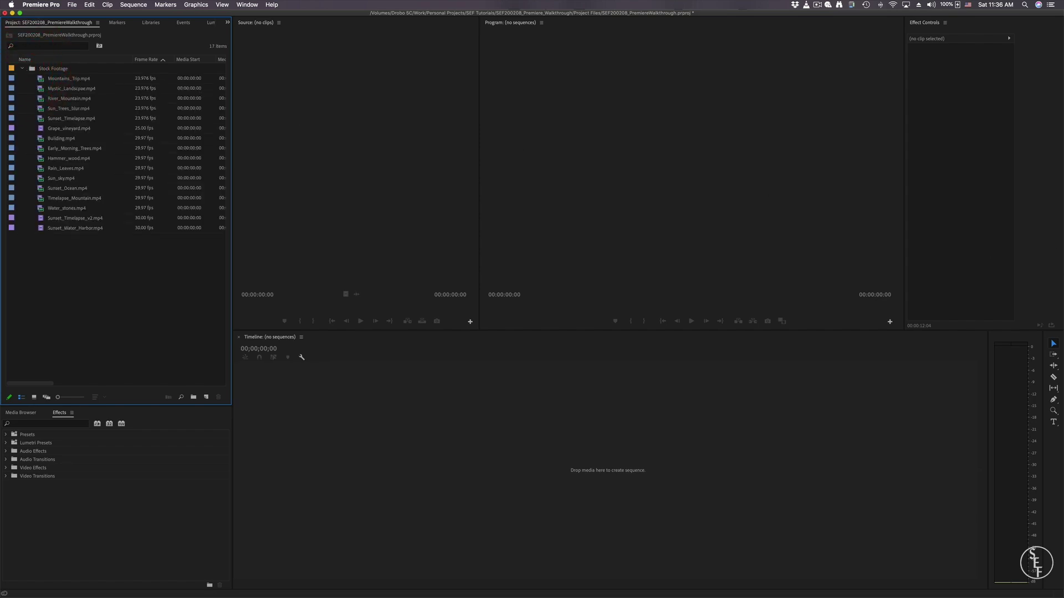
left_click(133, 259)
left_click(90, 4)
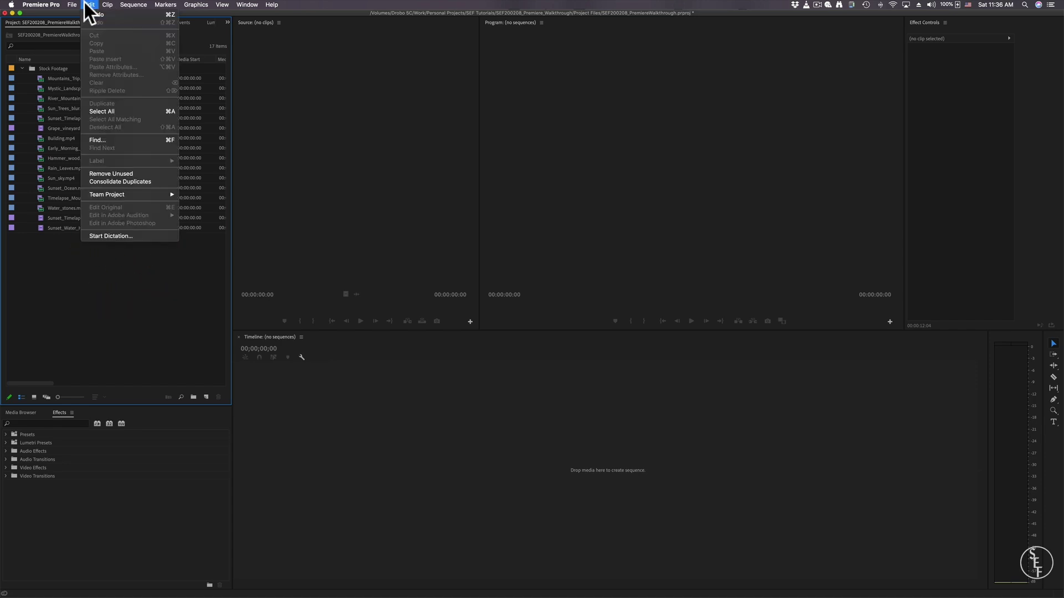
mouse_move(121, 15)
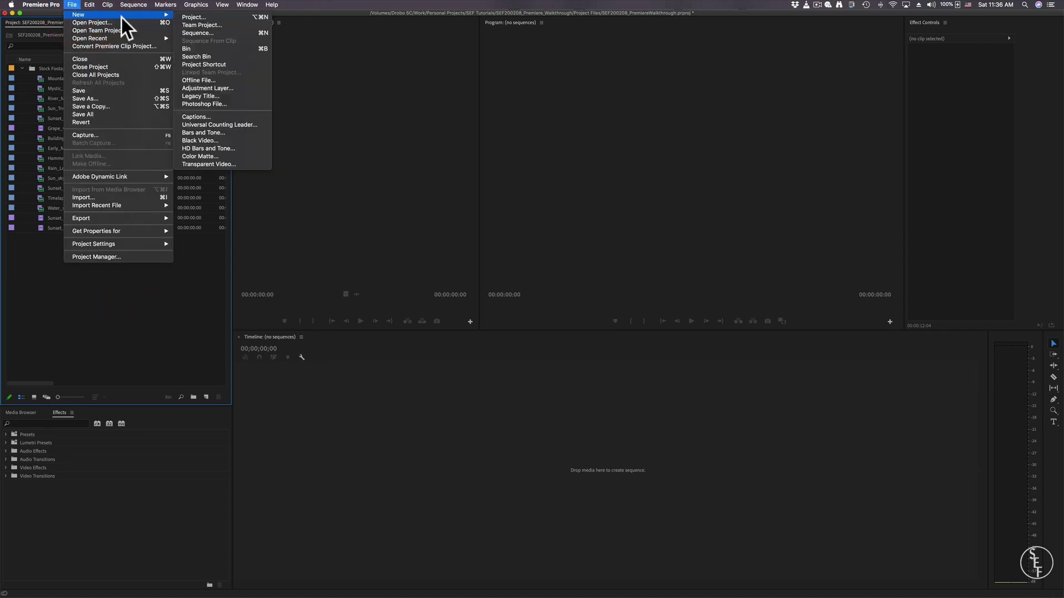
left_click(193, 34)
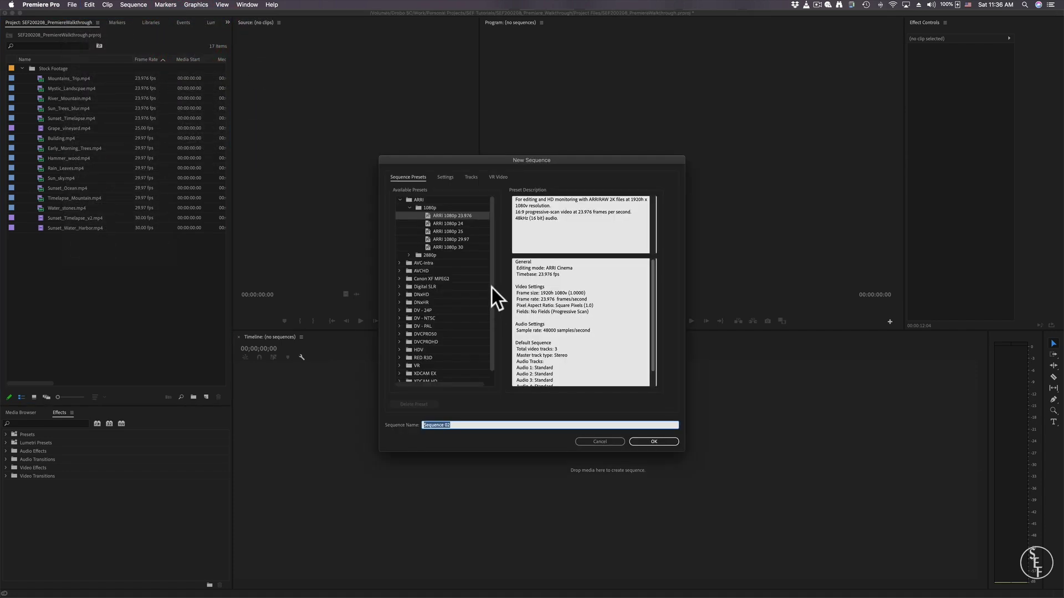
left_click(445, 177)
left_click(467, 193)
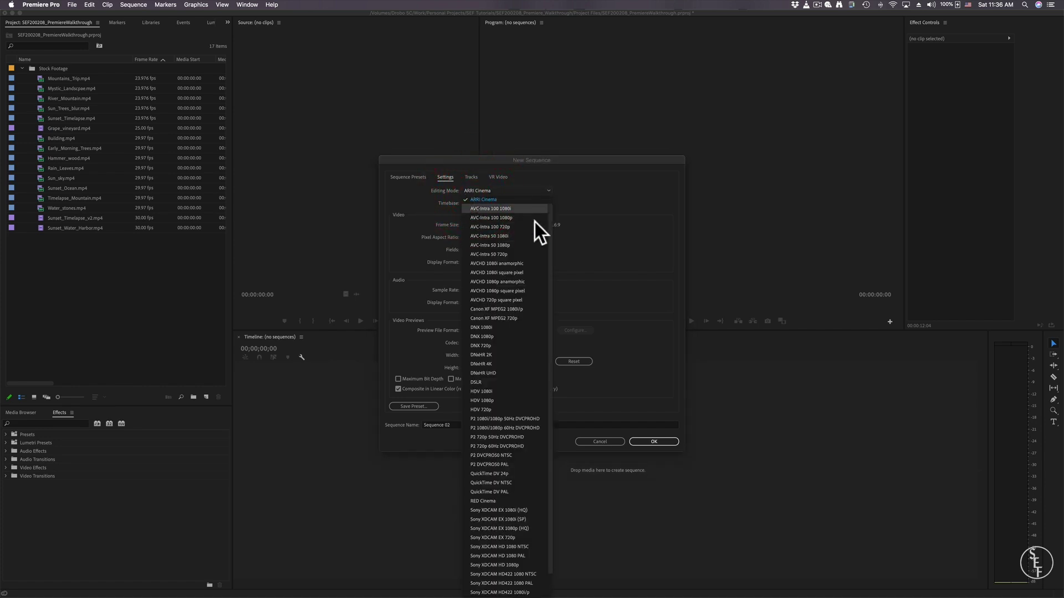
scroll(533, 238, "up", 1)
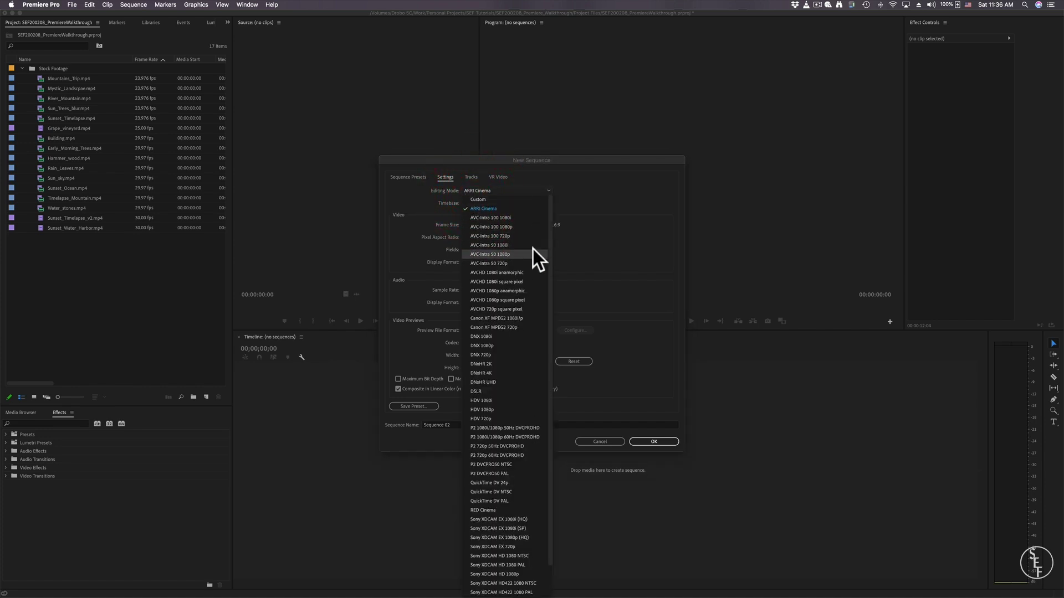
left_click(503, 200)
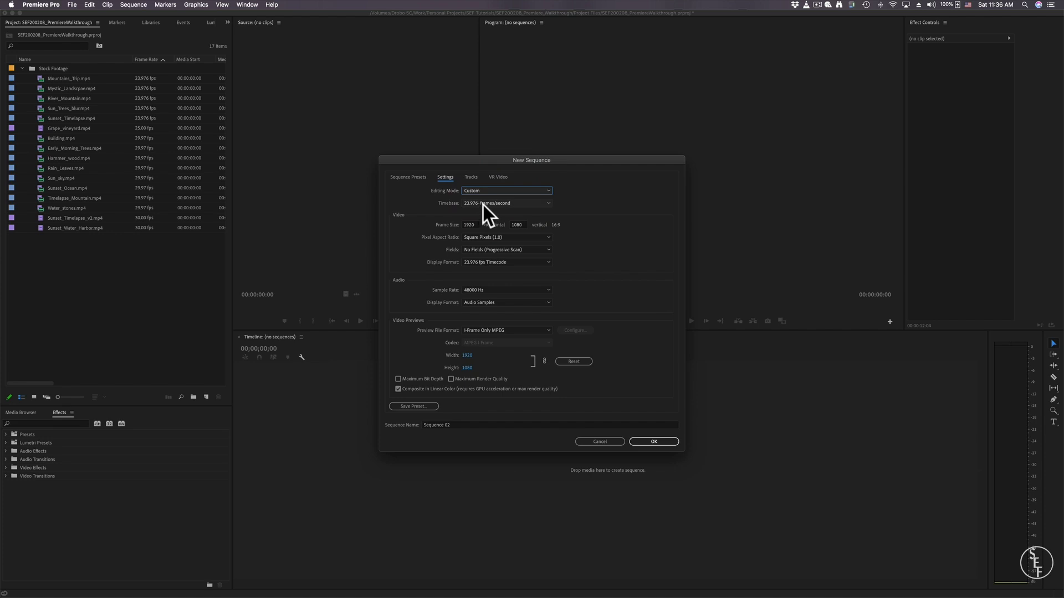
left_click(483, 205)
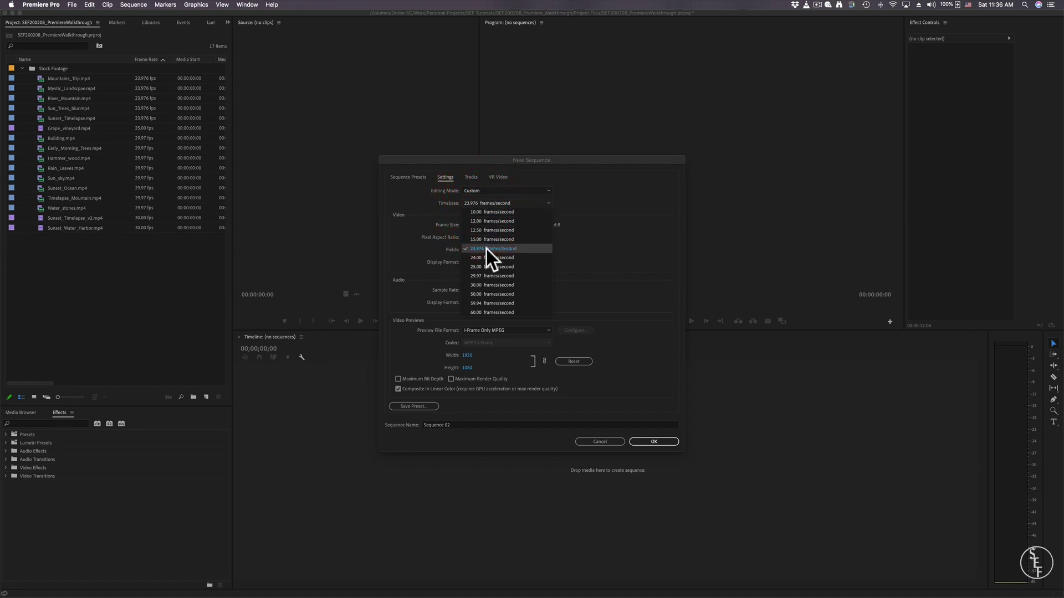
left_click(508, 249)
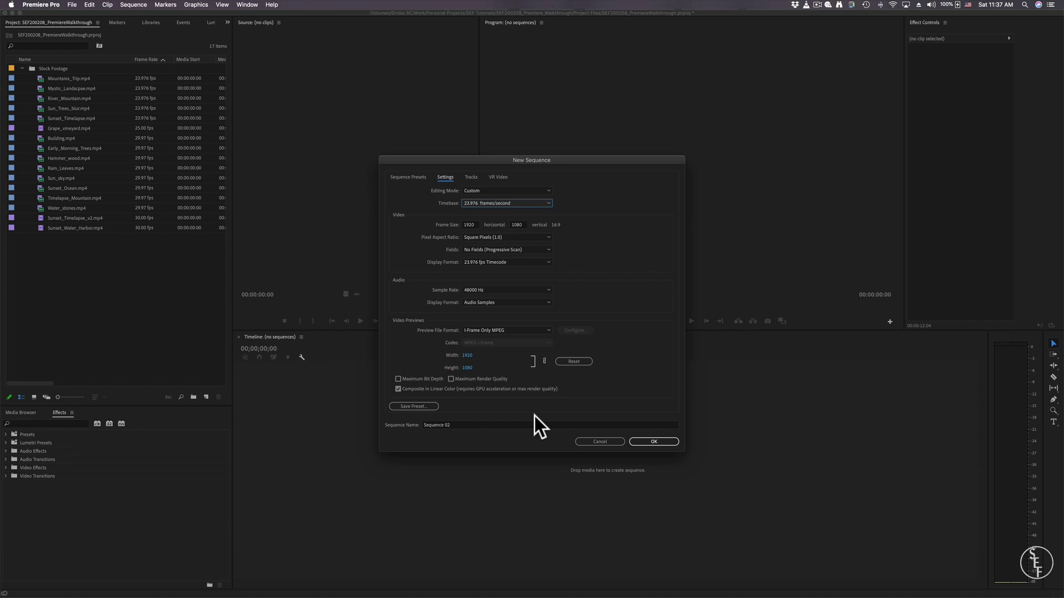
left_click(665, 444)
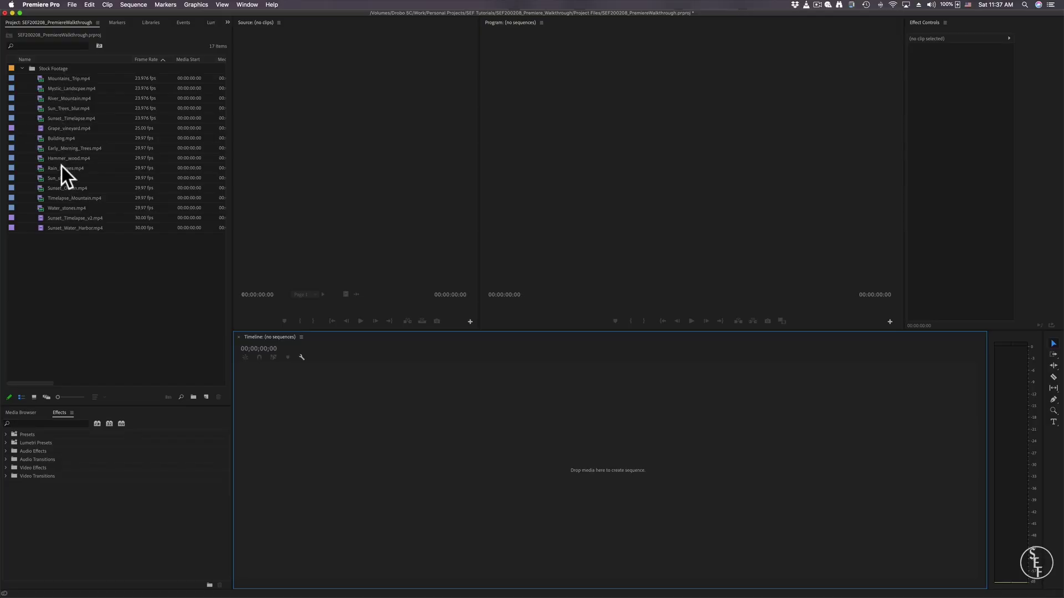
- Build a new sequence from the Rain_Leaves clip
left_click(61, 166)
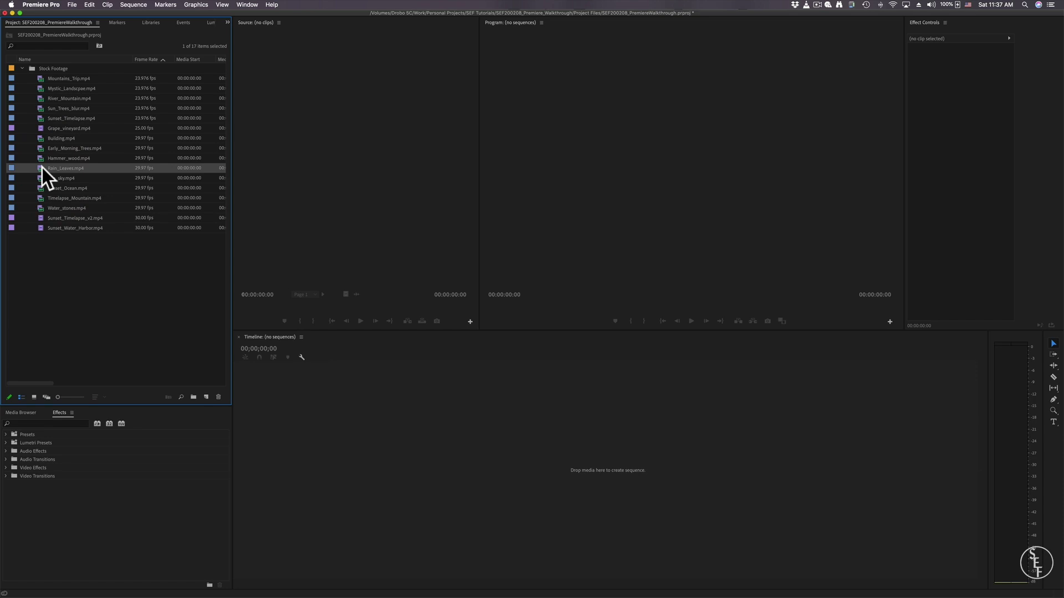
right_click(54, 167)
left_click(32, 236)
left_click_drag(263, 424, 281, 430)
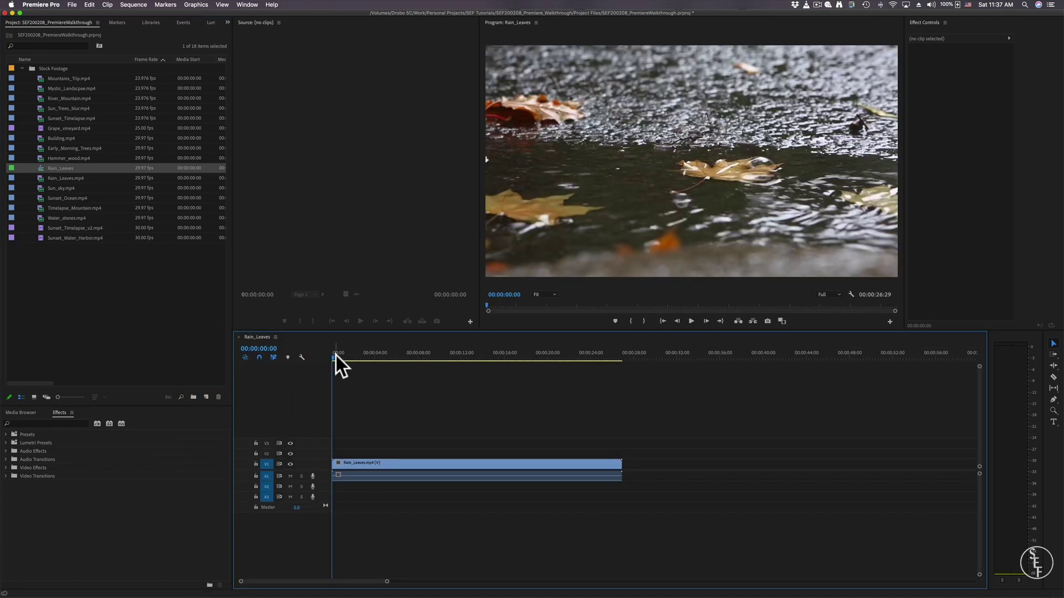
- Create a Sequences bin and move the Rain_Leaves sequence into it
right_click(48, 288)
left_click(68, 307)
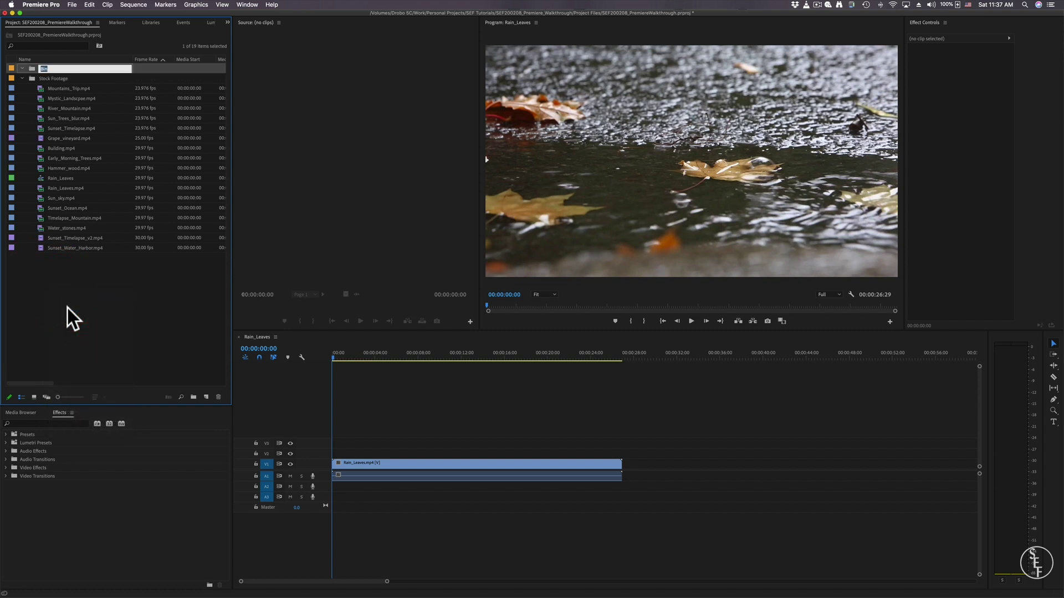
type("Sequences")
left_click(34, 299)
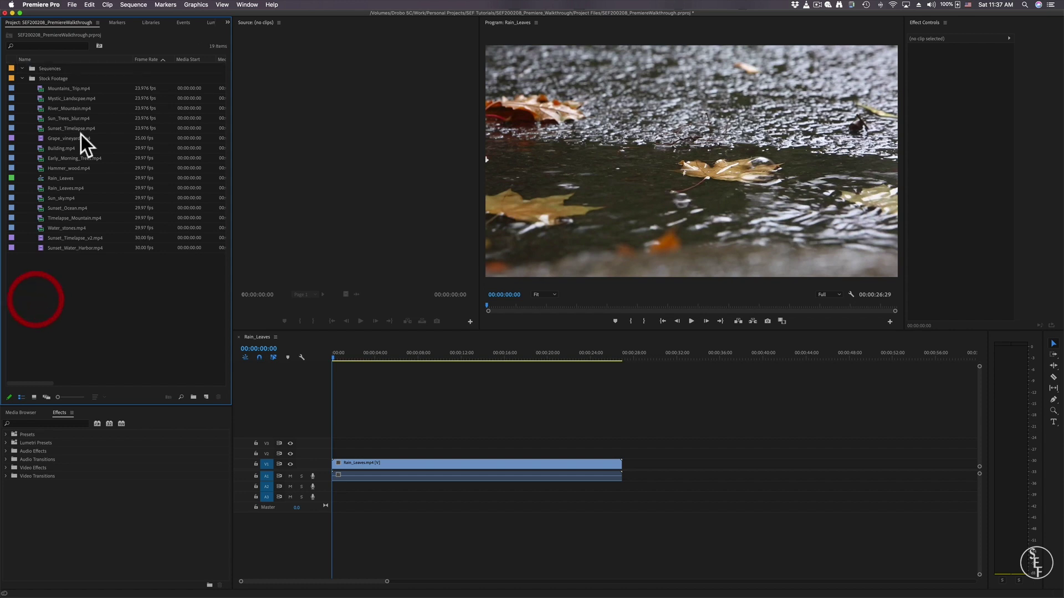
left_click(68, 168)
left_click_drag(57, 179, 49, 69)
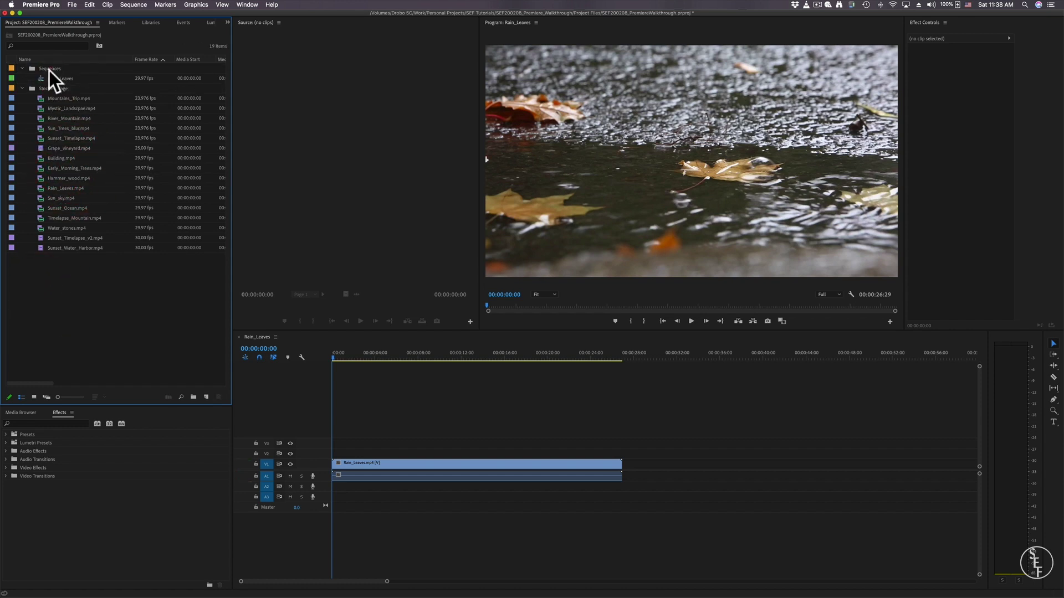
- Rename the sequence SEF_Sequence_01
left_click(49, 78)
left_click(51, 81)
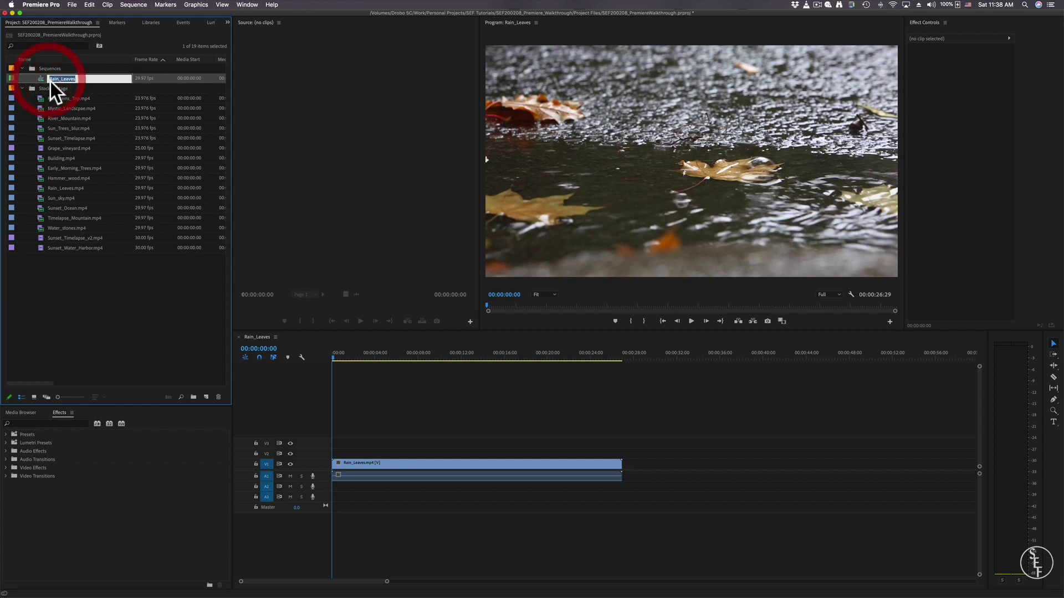
type("SEFF")
key("shift+BackSpace")
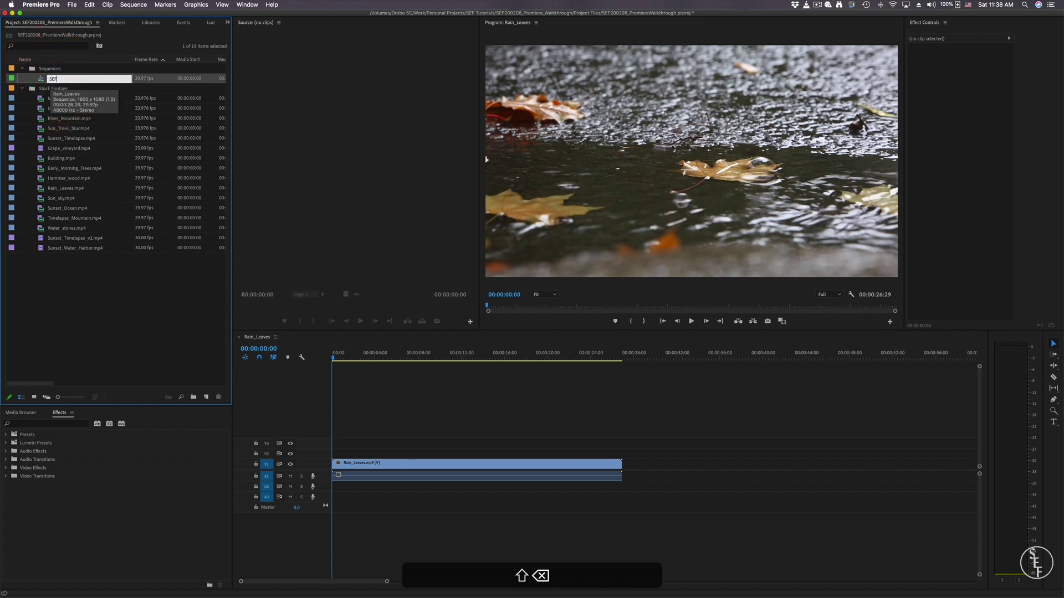
type("_Sequence_01")
left_click(95, 263)
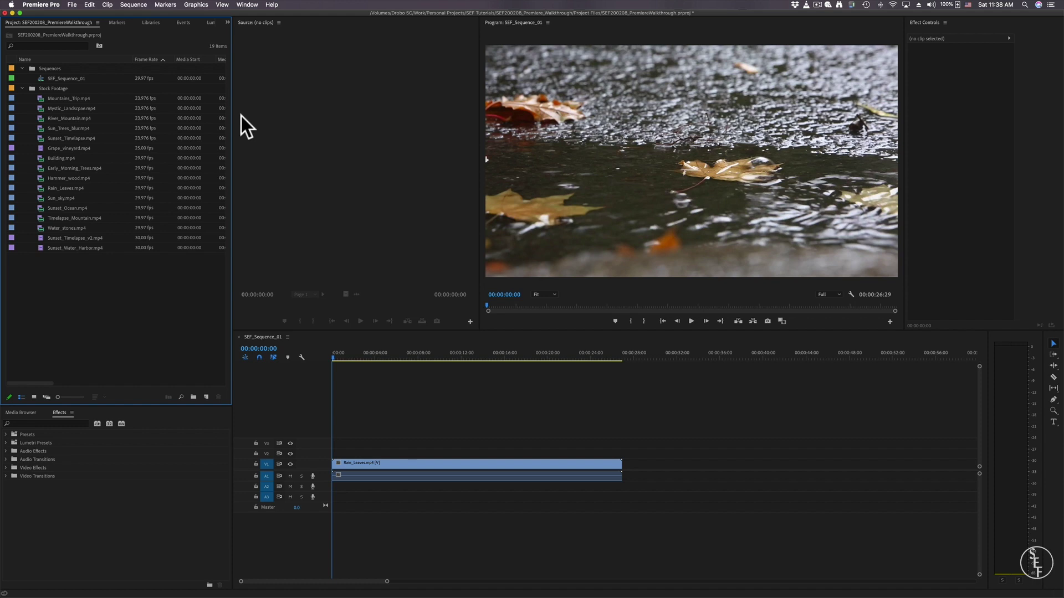
- Preview Early_Morning_Trees, place it after Rain_Leaves in the sequence, and target track A2
left_click(400, 425)
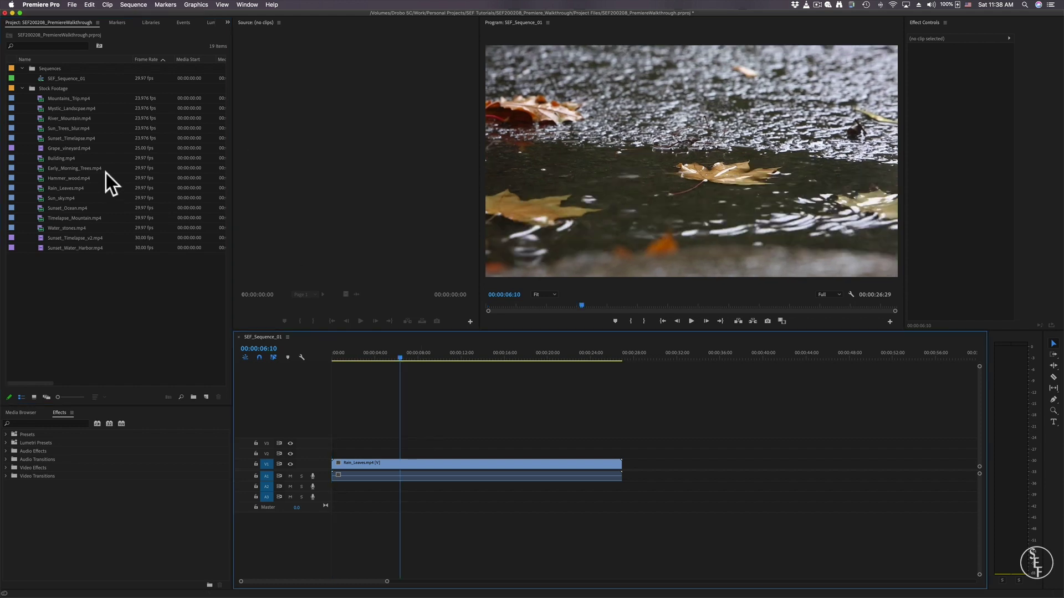
left_click(72, 167)
double_click(39, 168)
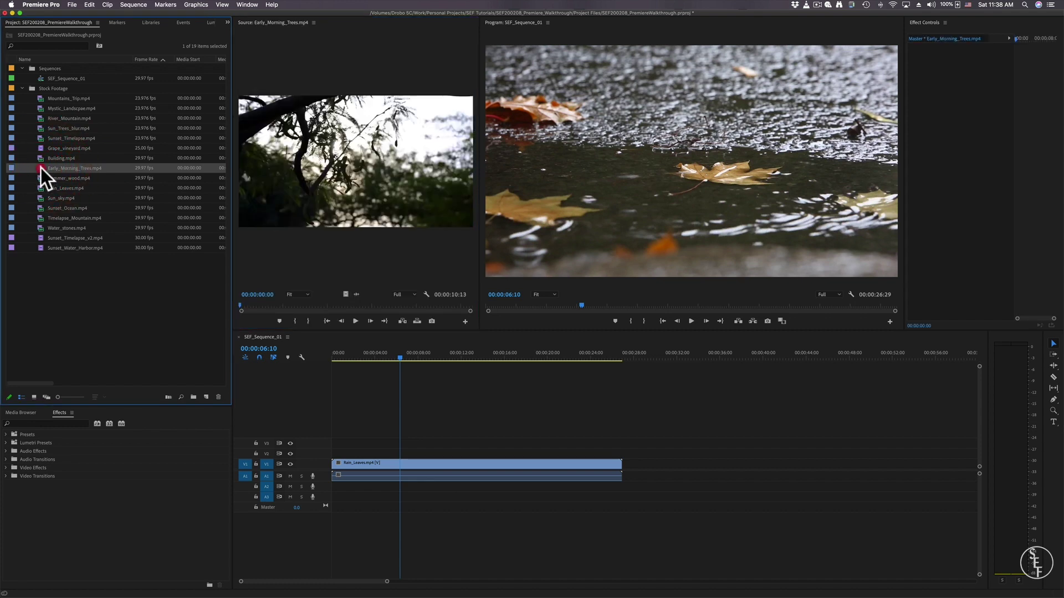
left_click_drag(41, 168, 626, 465)
left_click(633, 360)
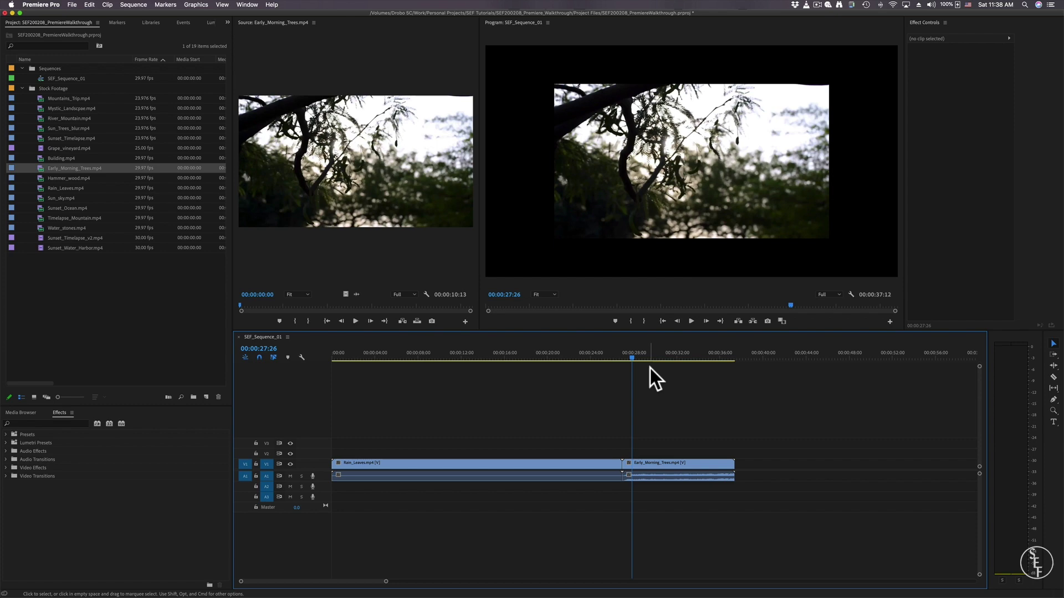
left_click_drag(633, 358, 623, 356)
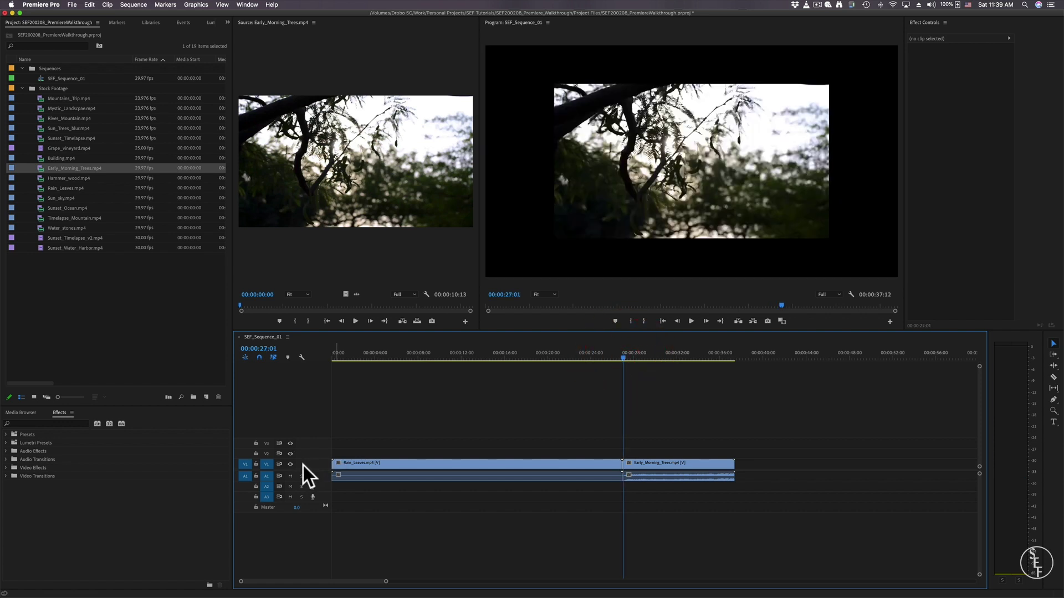
left_click(267, 476, "shift")
- Stack Early_Morning_Trees above Rain_Leaves at the start, with its audio on A2
left_click_drag(666, 464, 347, 356)
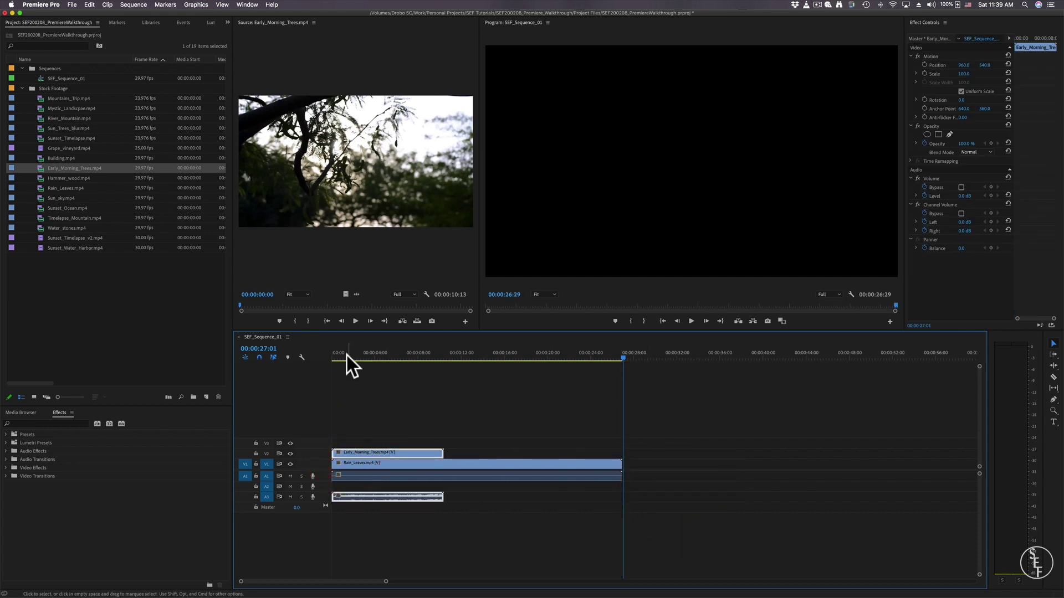
left_click(350, 355)
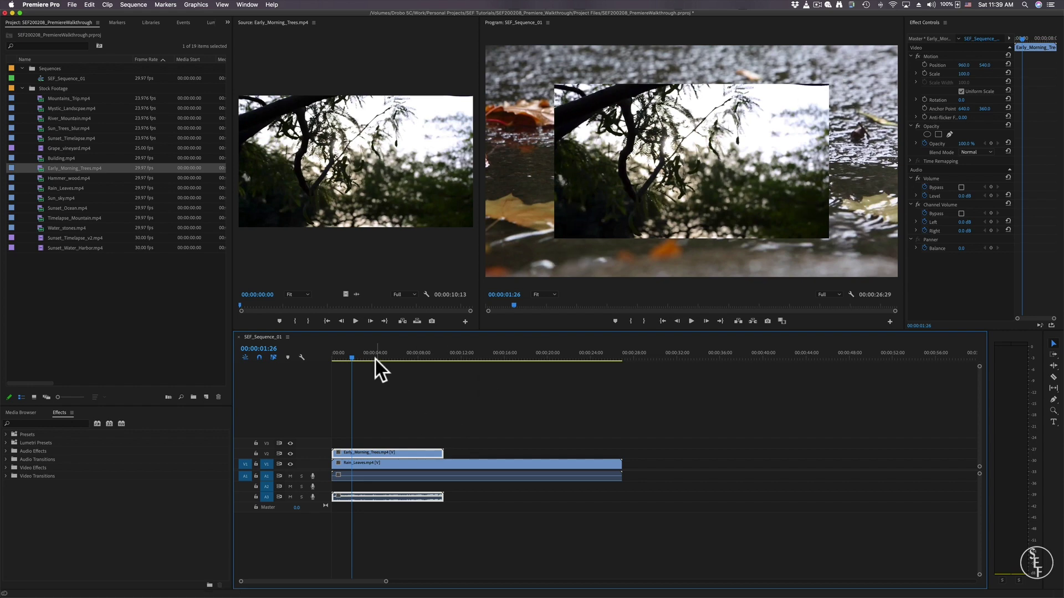
mouse_move(375, 359)
left_mouse_down()
mouse_move(443, 357)
mouse_move(387, 357)
left_mouse_up()
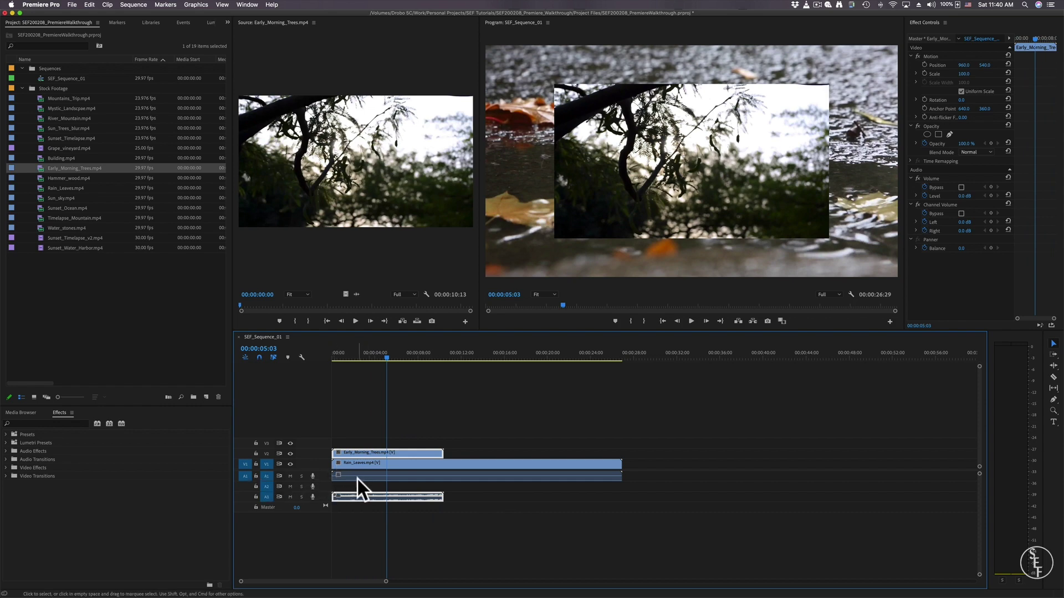
left_click_drag(350, 495, 349, 486)
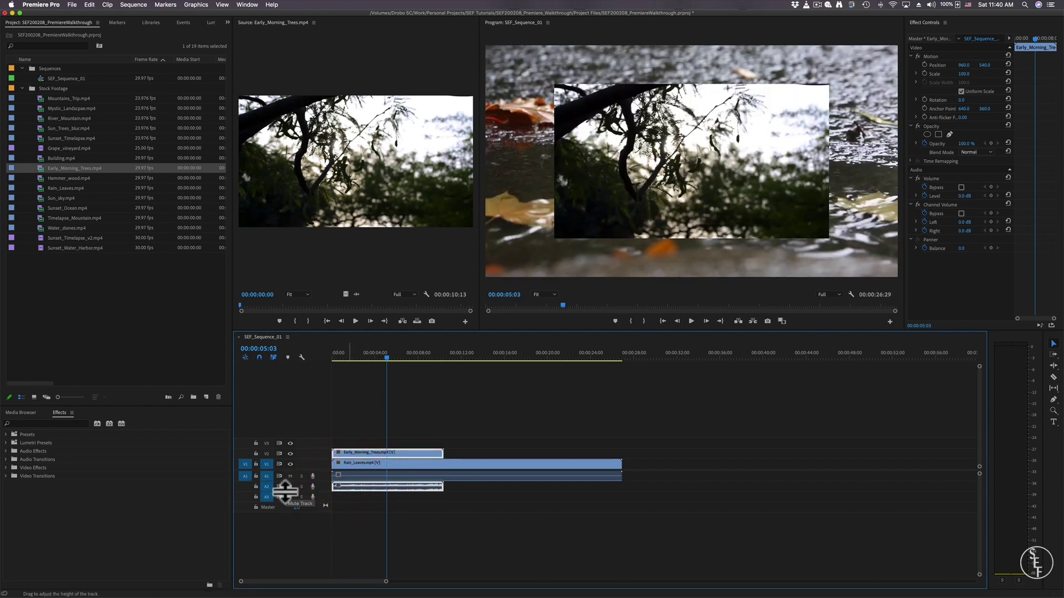
left_click(358, 474)
left_click(357, 488)
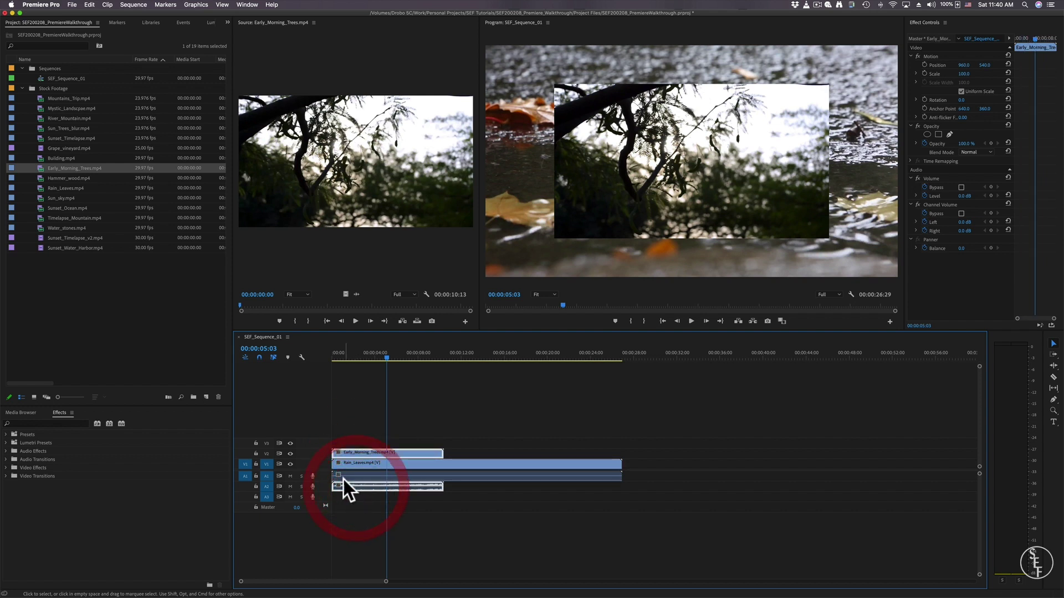
- Try Solo and Mute on A2, then return Early_Morning_Trees after Rain_Leaves
left_click(301, 486)
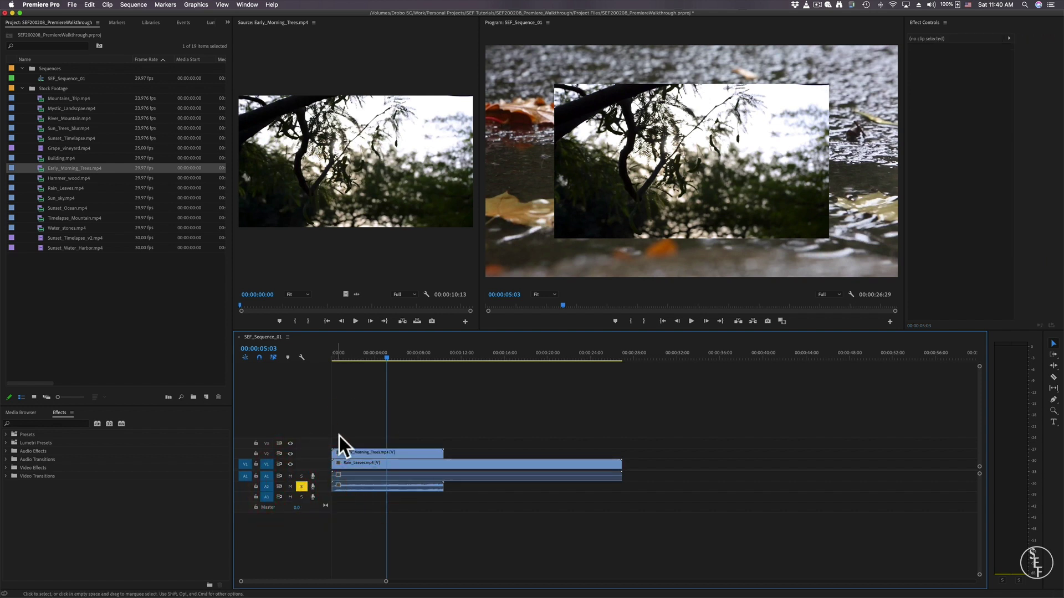
left_click(372, 454)
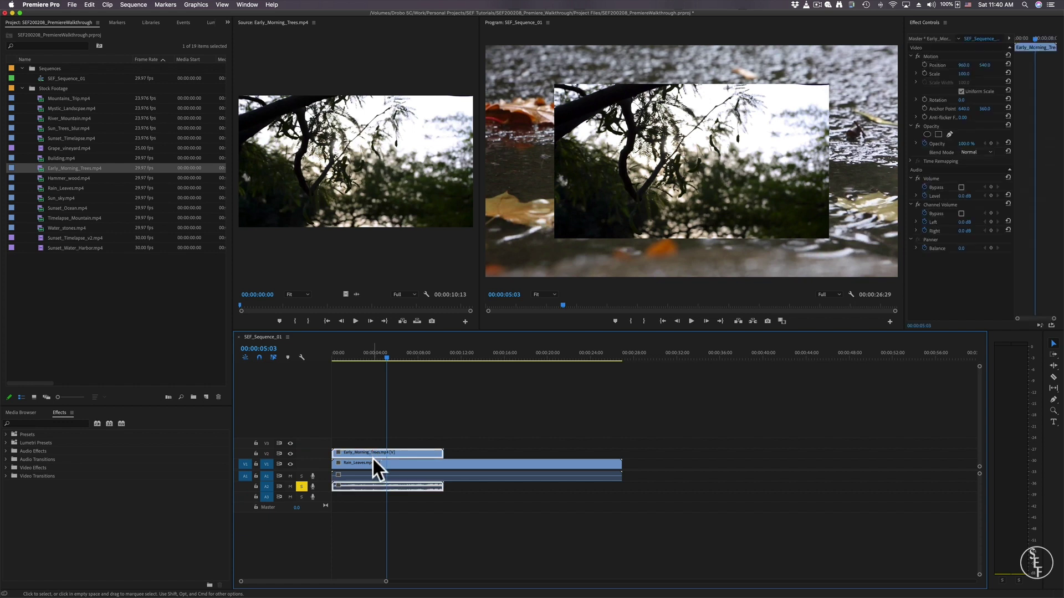
left_click(290, 487)
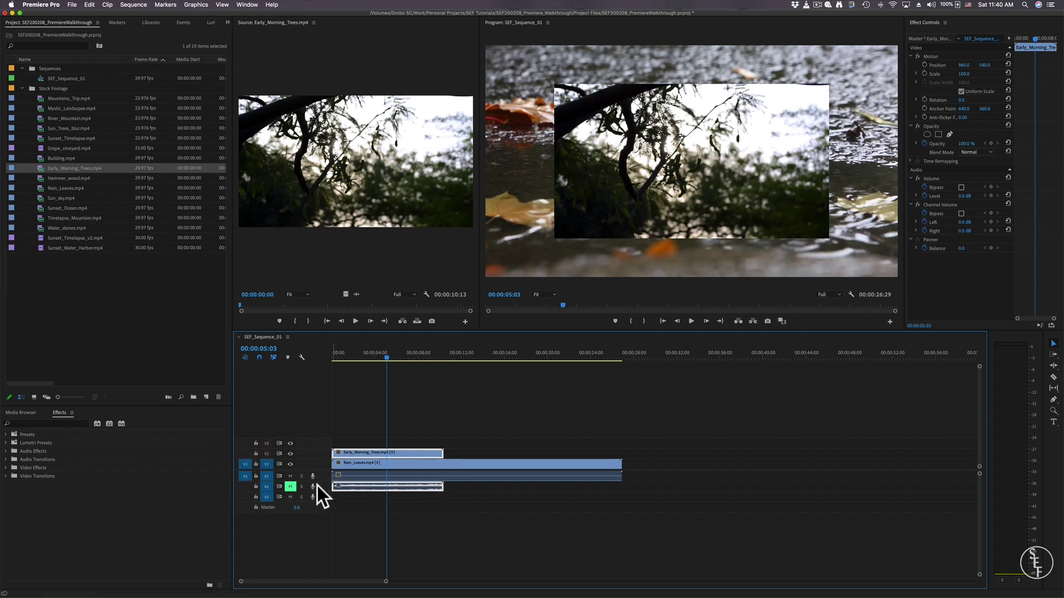
left_click(289, 487)
left_click_drag(382, 452, 648, 468)
left_click(636, 358)
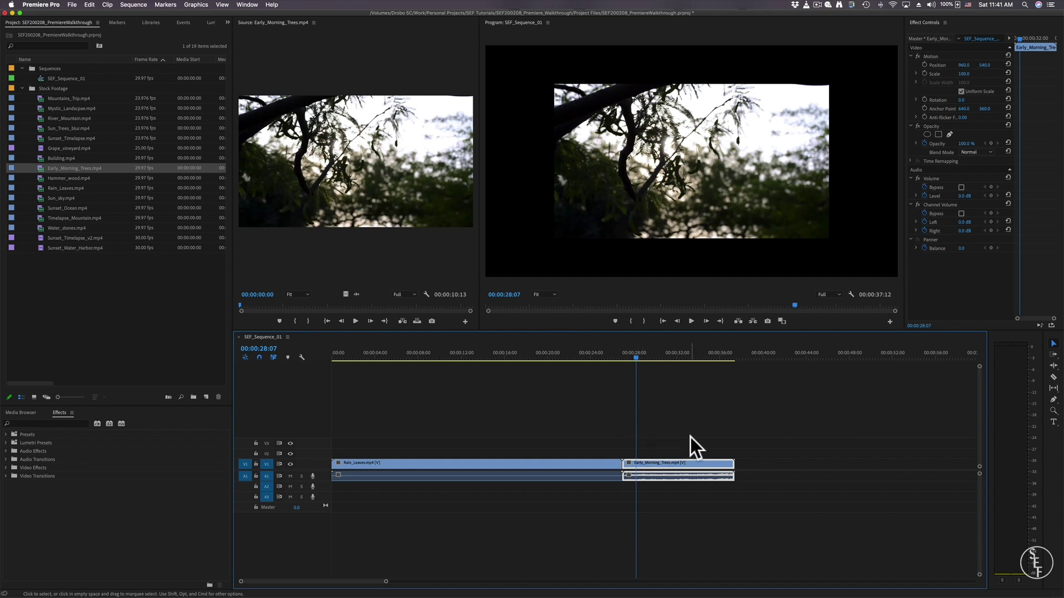
- Delete Early_Morning_Trees from the sequence and preview source clips, ending on Early_Morning_Trees
key("BackSpace")
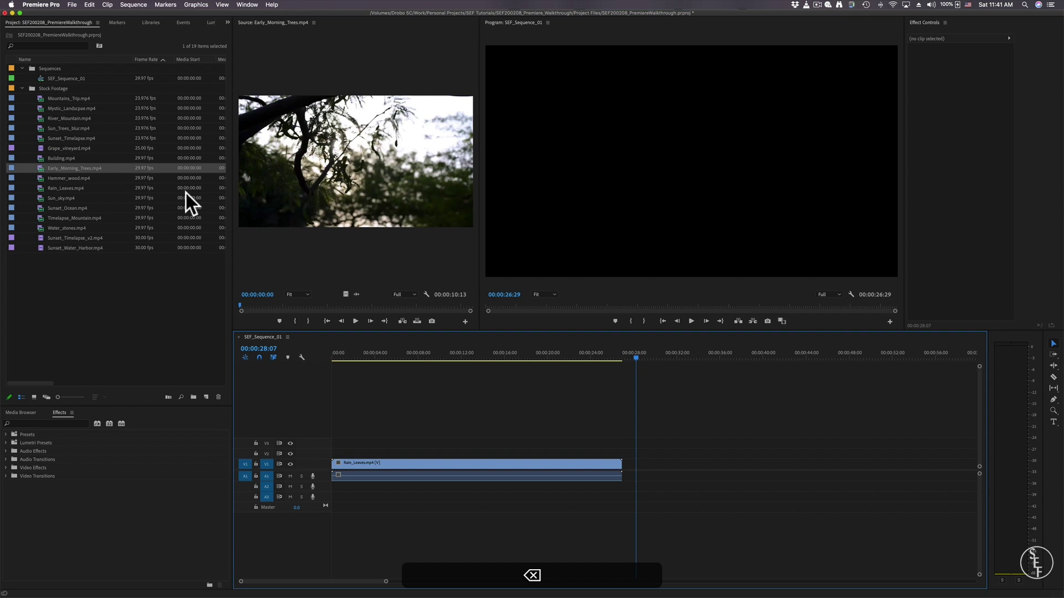
left_click(296, 243)
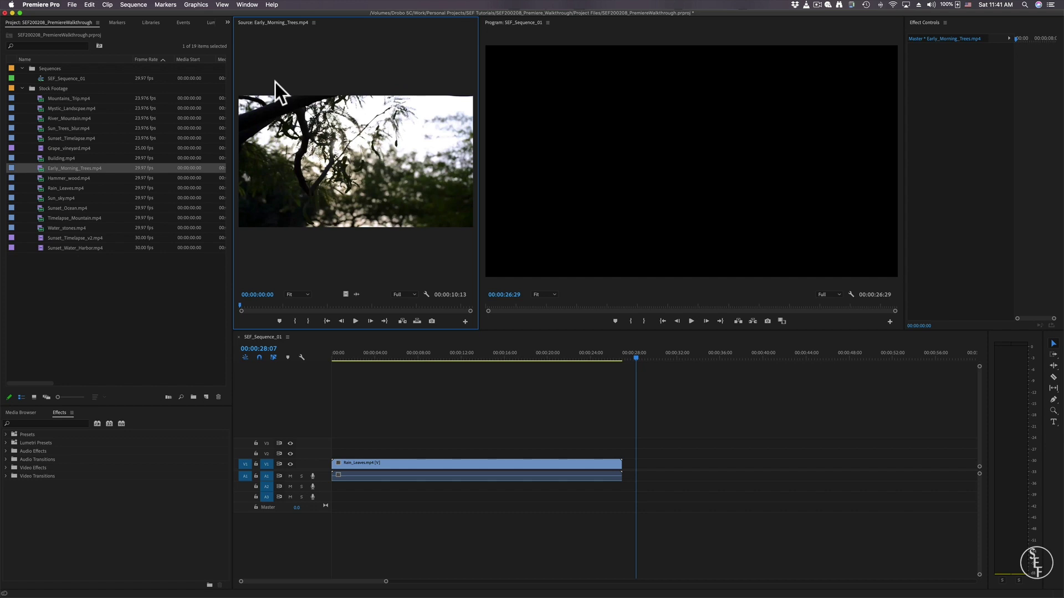
double_click(66, 159)
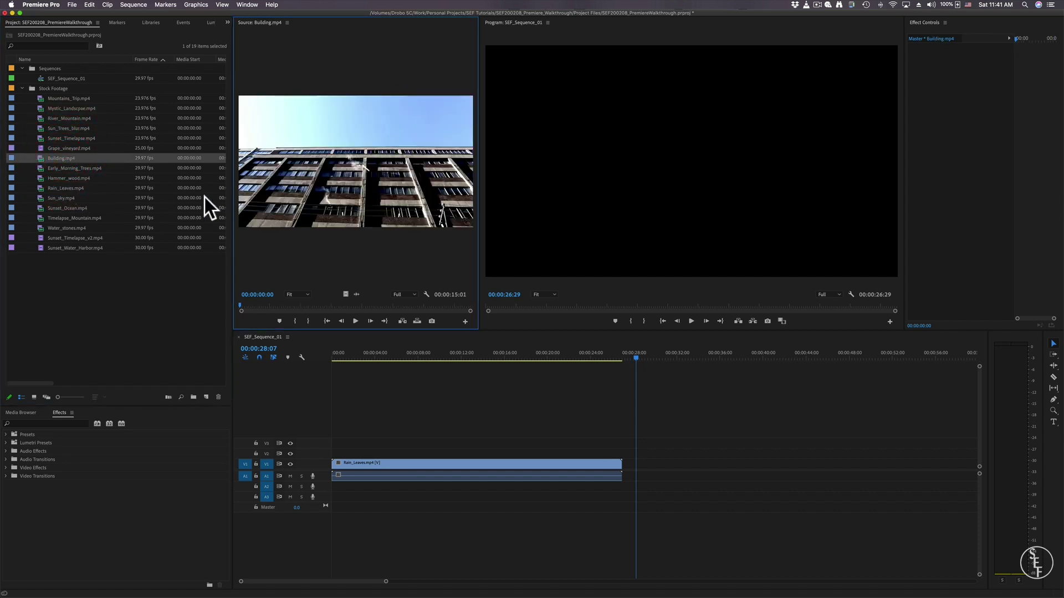
double_click(75, 185)
left_click(69, 200)
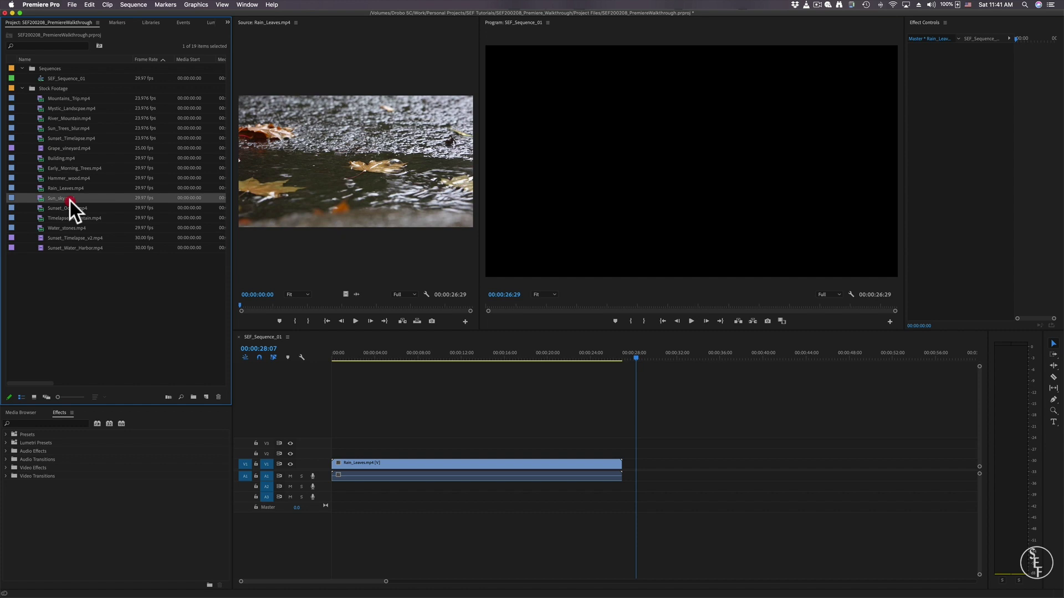
double_click(74, 208)
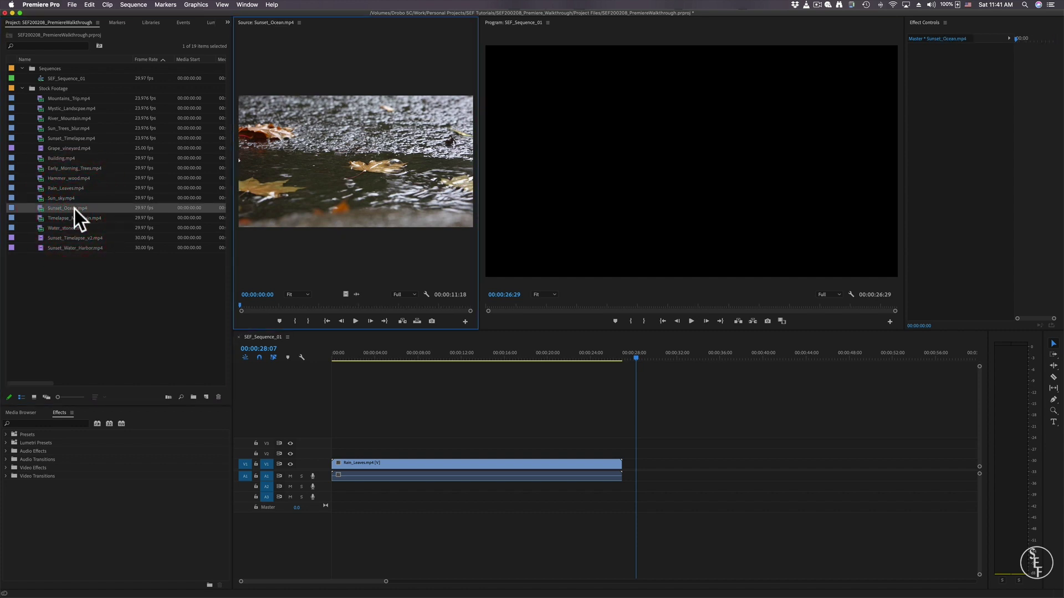
double_click(69, 170)
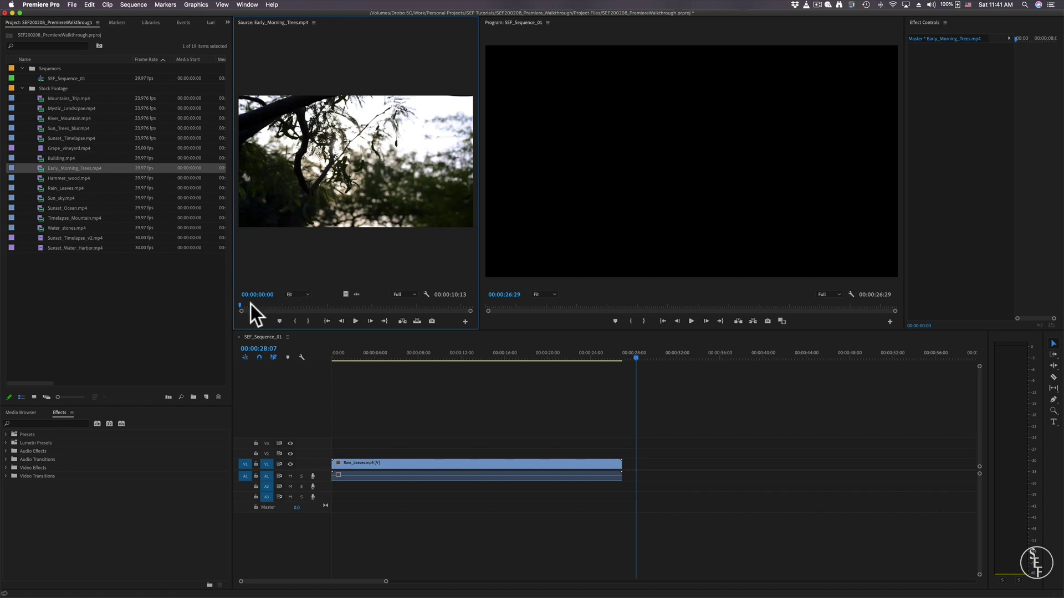
- Mark In at 00:00:01:13 and Out at 00:00:04:17, then insert it after Rain_Leaves
mouse_move(251, 304)
left_mouse_down()
mouse_move(401, 304)
mouse_move(270, 307)
left_mouse_up()
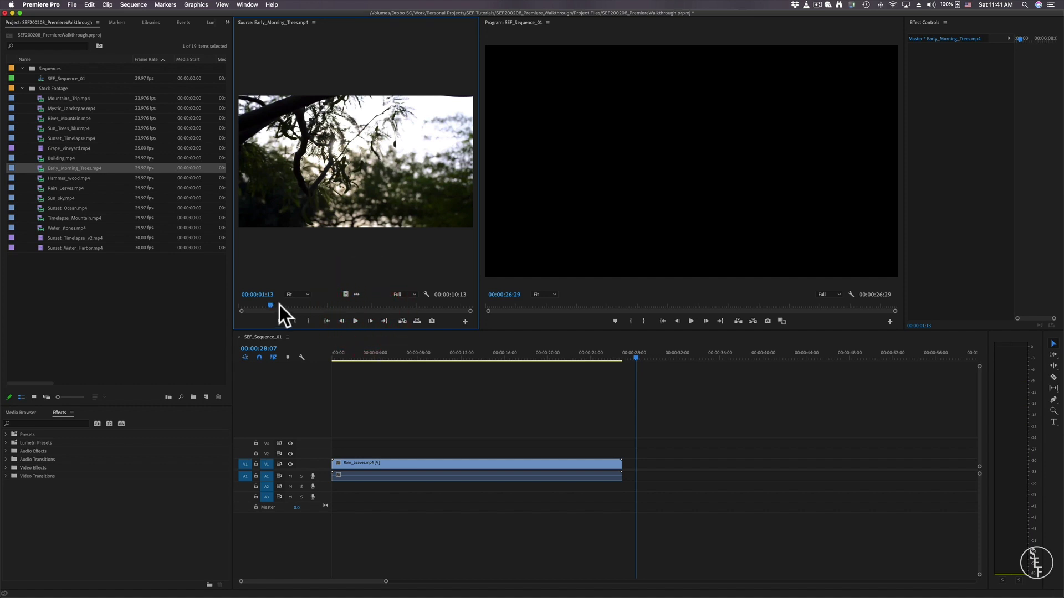
key("i")
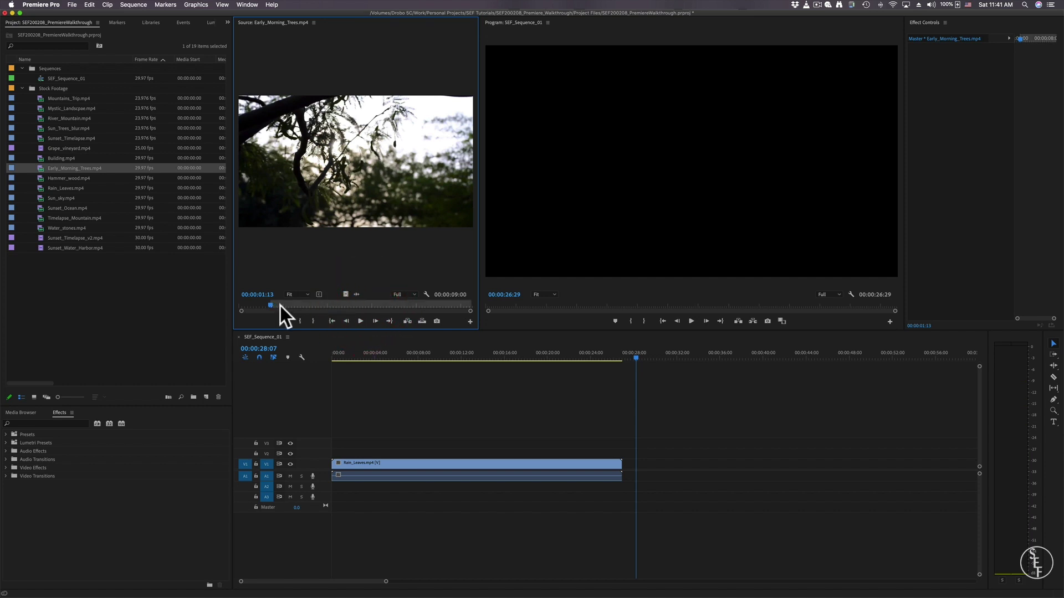
left_click_drag(282, 303, 342, 304)
key("o")
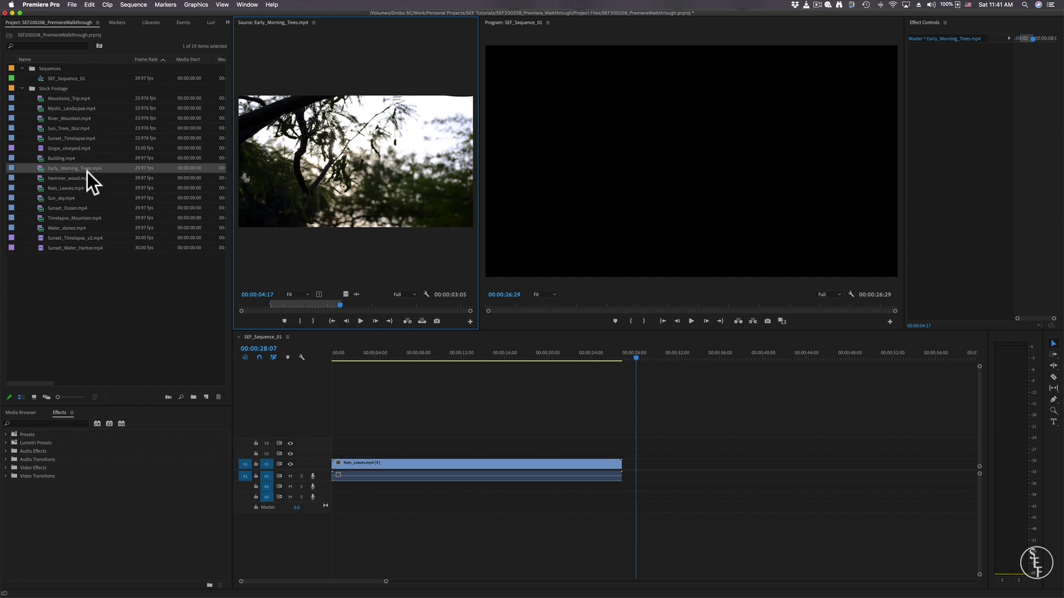
left_click_drag(88, 172, 628, 463)
mouse_move(633, 354)
left_mouse_down()
mouse_move(618, 357)
mouse_move(634, 355)
left_mouse_up()
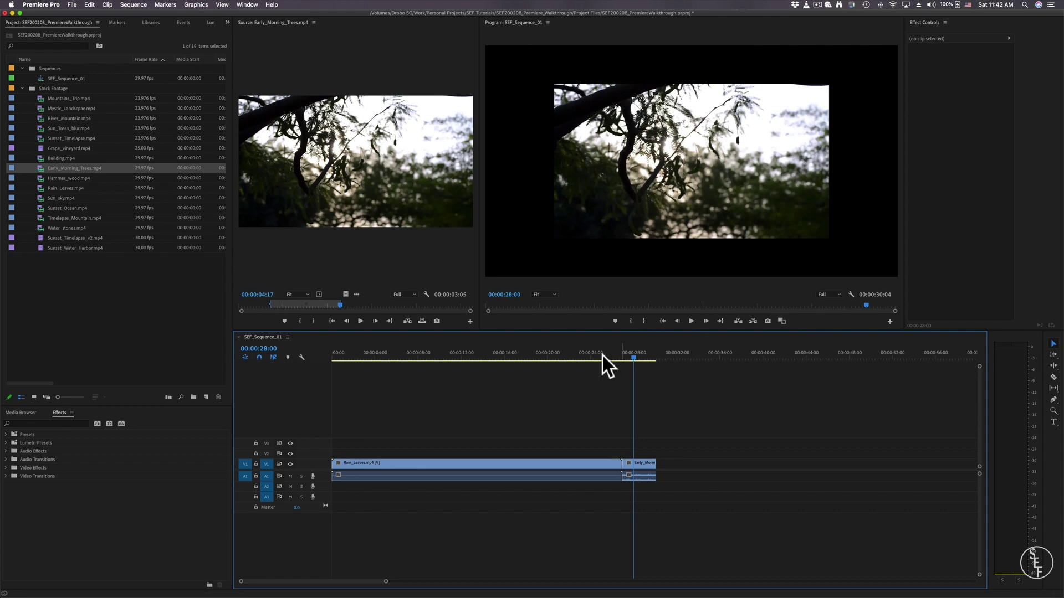
- Play the sequence from 00:00:24:14 across the cut into Early_Morning_Trees
mouse_move(620, 359)
left_mouse_down()
mouse_move(581, 361)
mouse_move(614, 360)
left_mouse_up()
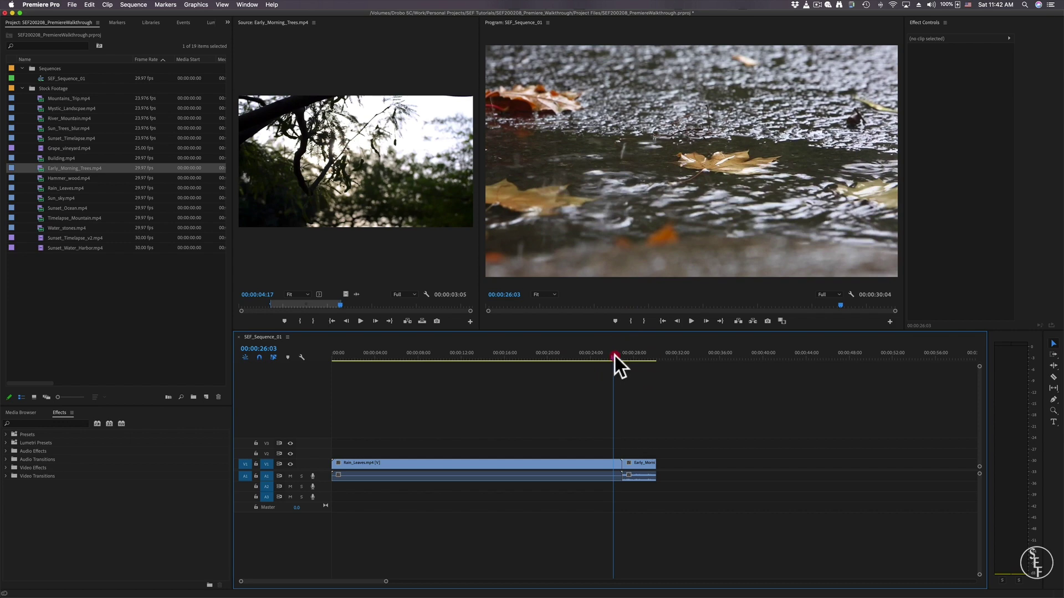
left_click(613, 367)
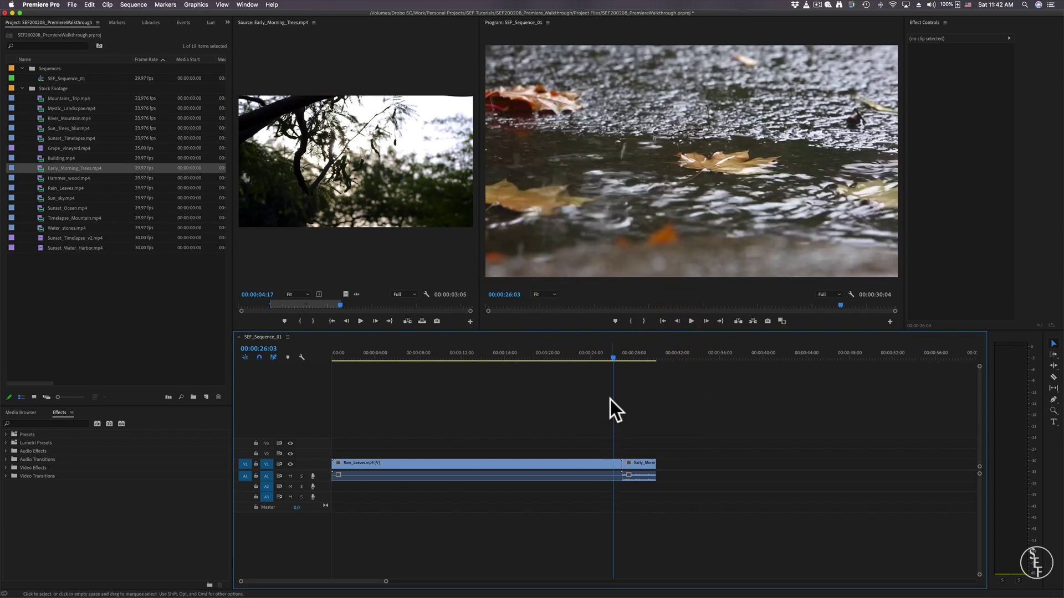
left_click_drag(613, 359, 594, 357)
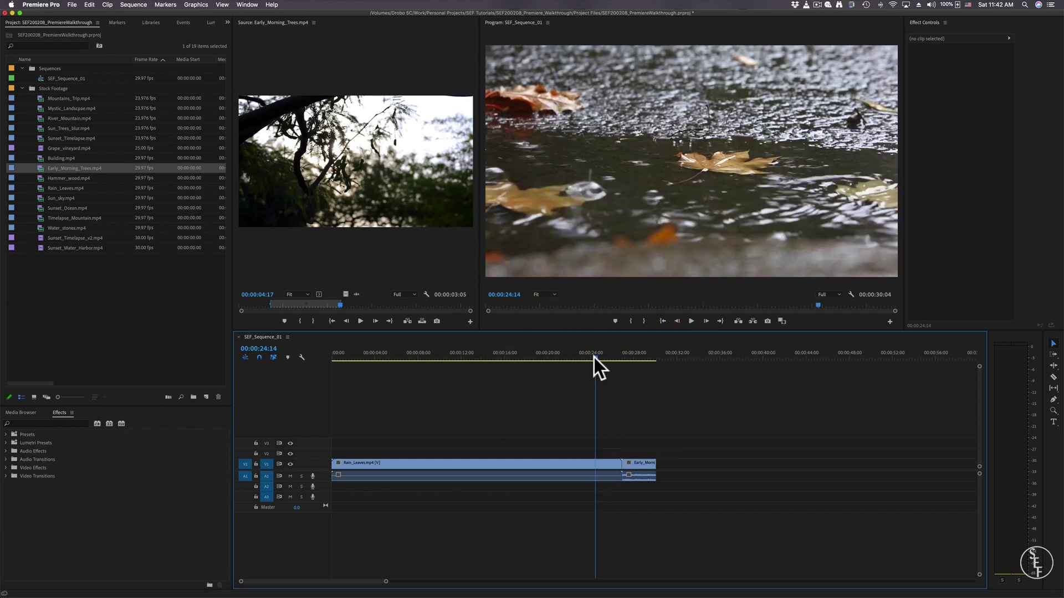
key("space")
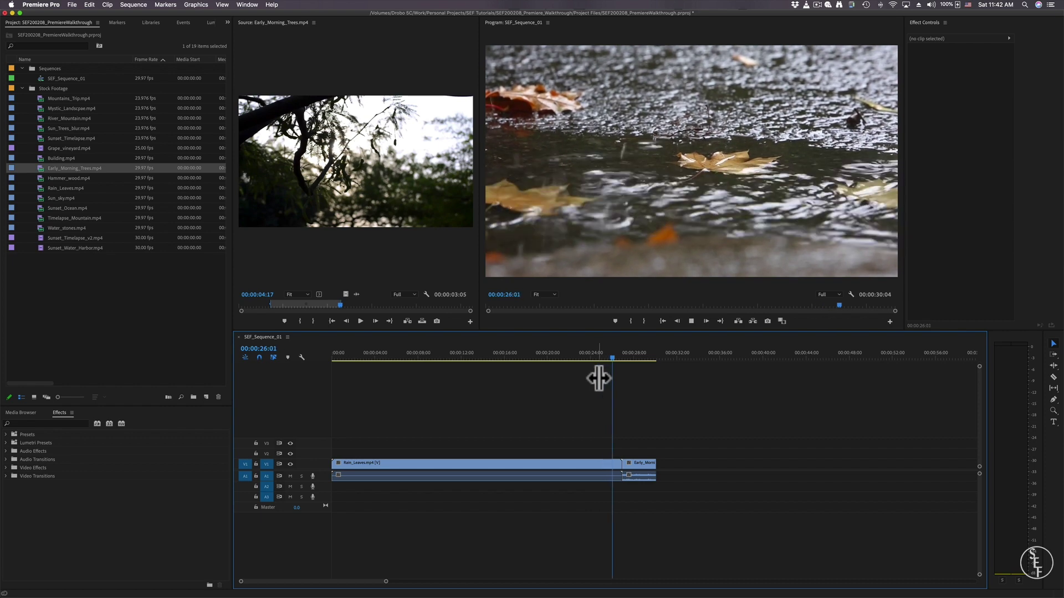
key("space")
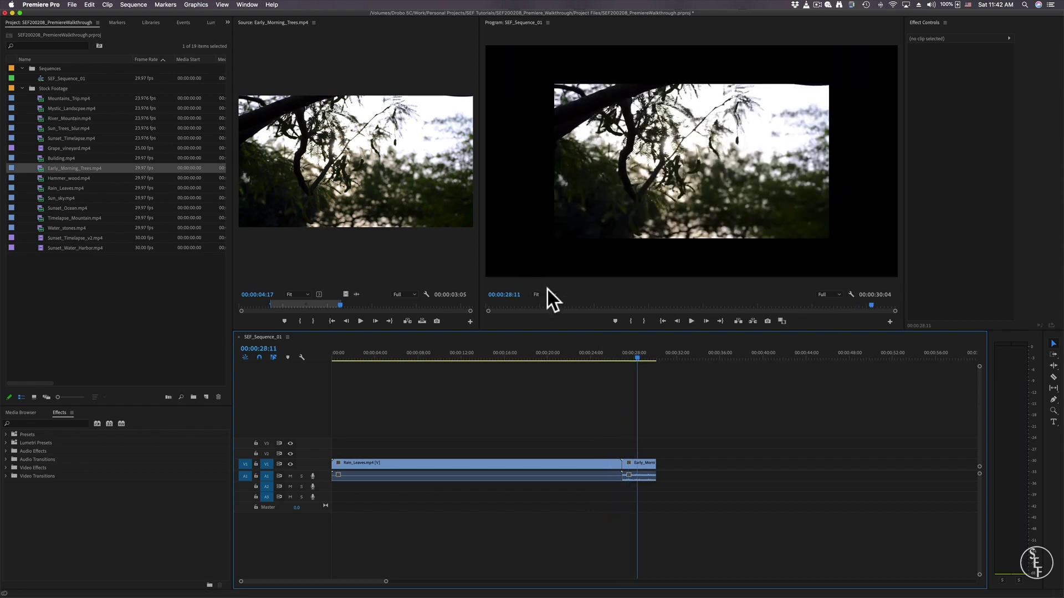
- Reset the Program monitor zoom to Fit and select the Early_Morning_Trees clip
left_click(549, 294)
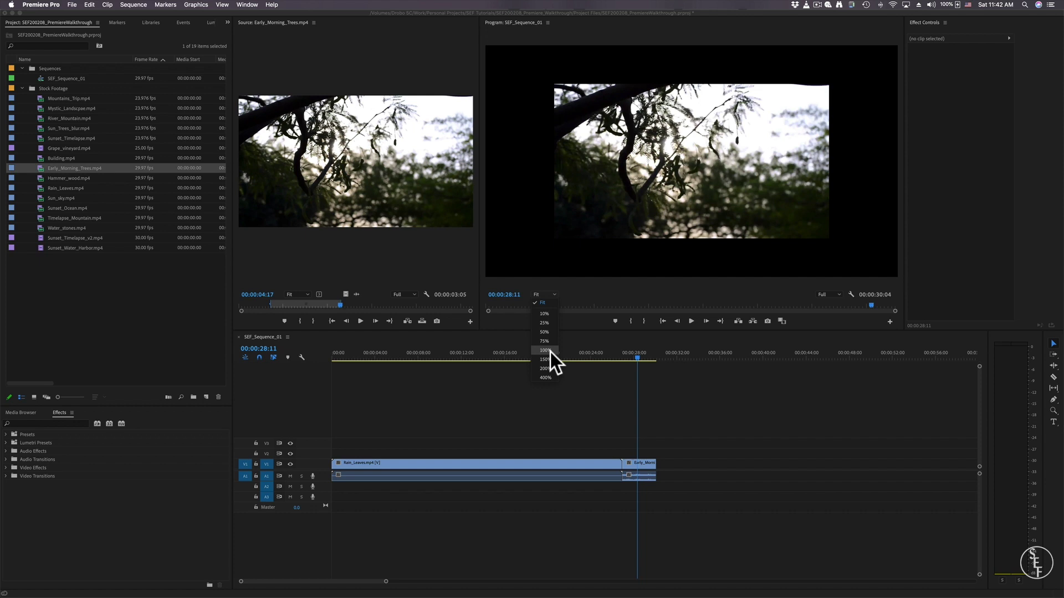
left_click(544, 313)
left_click(548, 294)
left_click(543, 302)
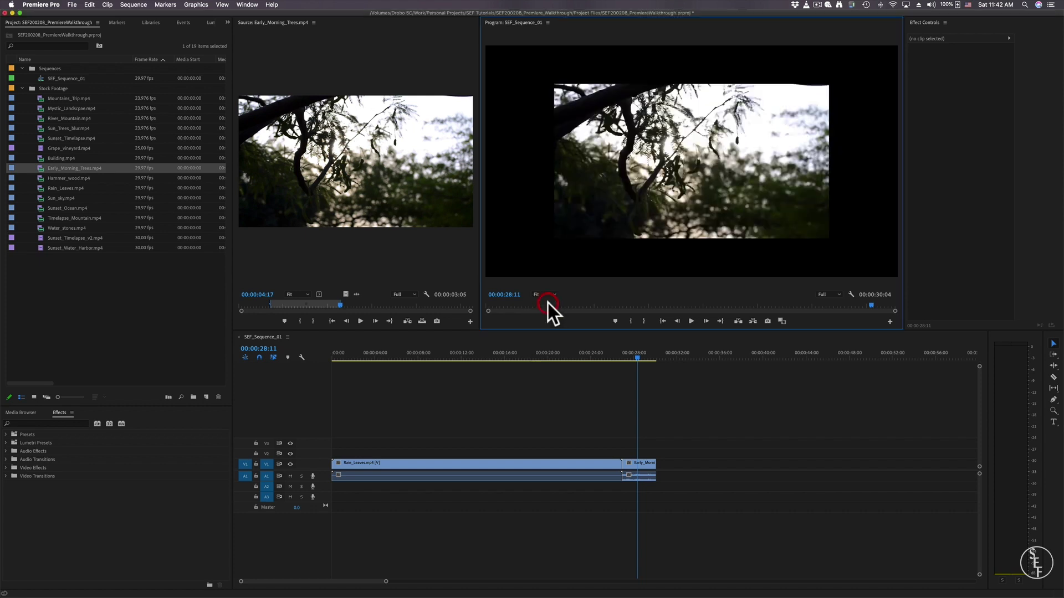
left_click(641, 468)
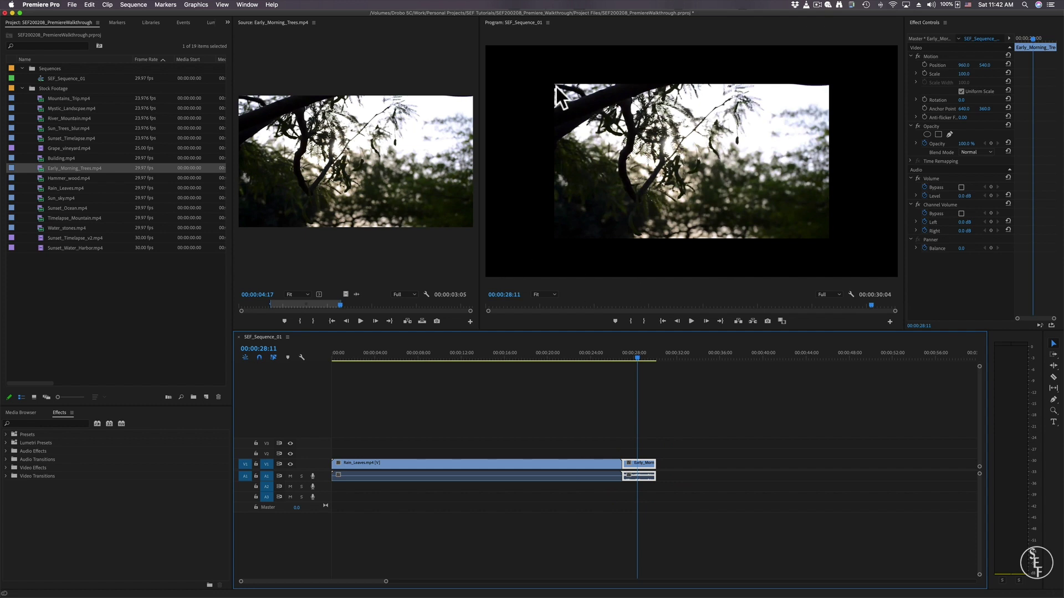
- Set Early_Morning_Trees' Motion Scale to 150 so it fills the frame
left_click(600, 357)
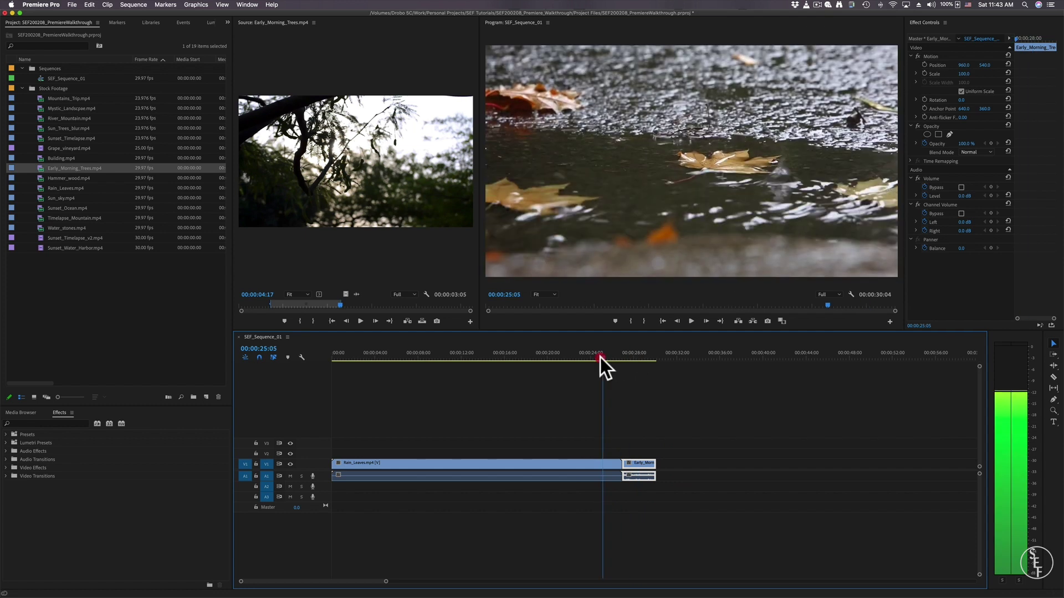
left_click_drag(600, 358, 632, 355)
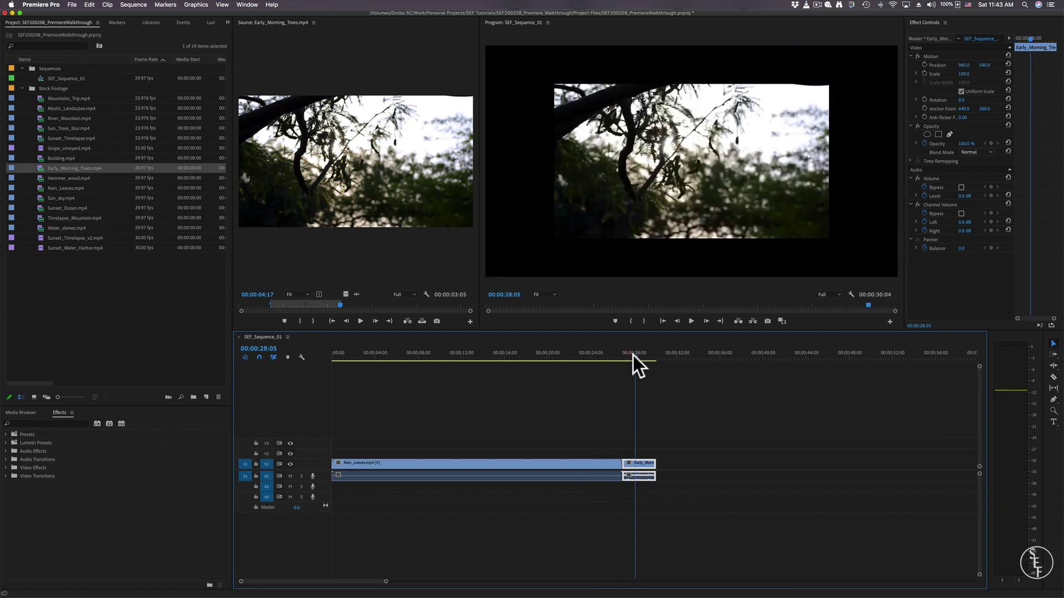
left_click(633, 354)
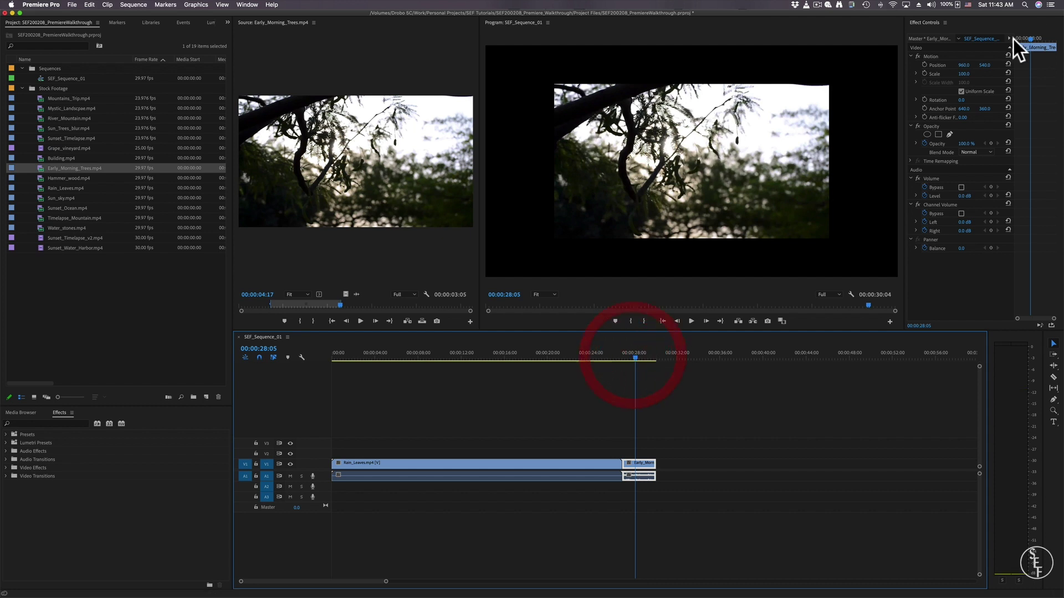
left_click(964, 74)
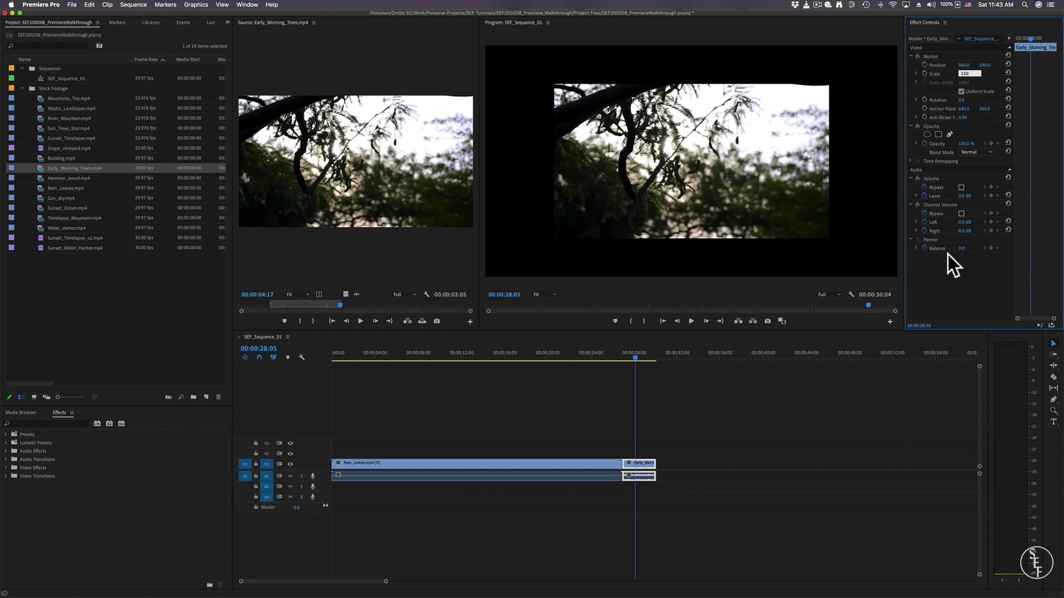
key("Return")
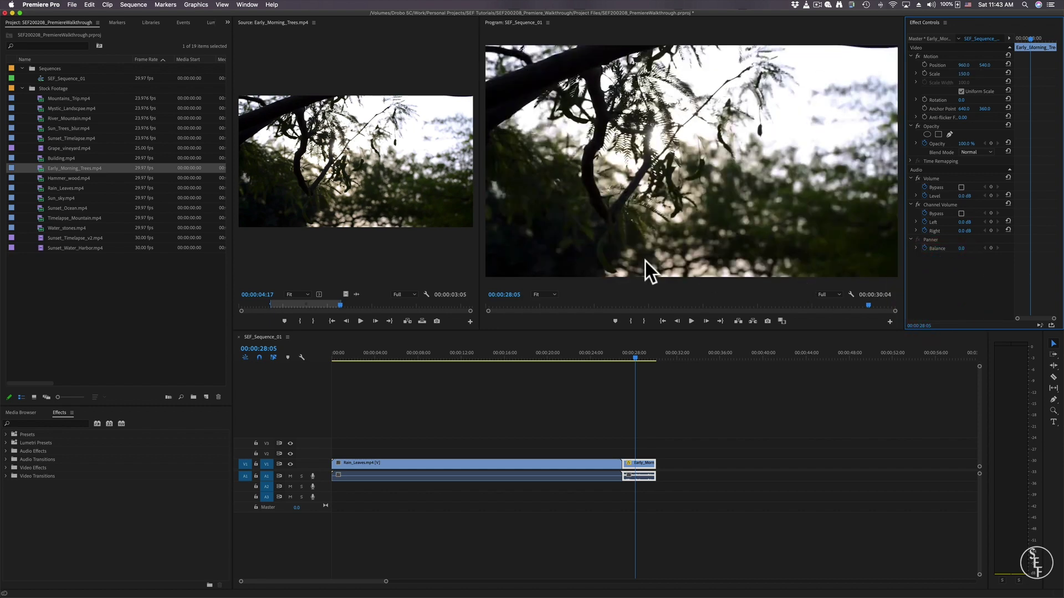
mouse_move(632, 359)
left_mouse_down()
mouse_move(613, 361)
mouse_move(632, 359)
left_mouse_up()
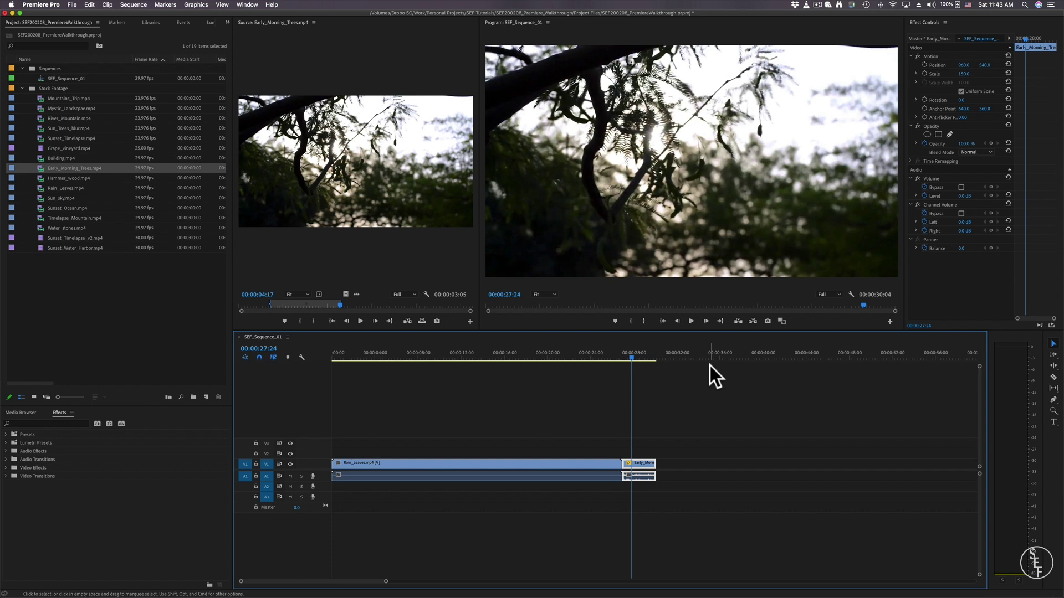
left_click(627, 358)
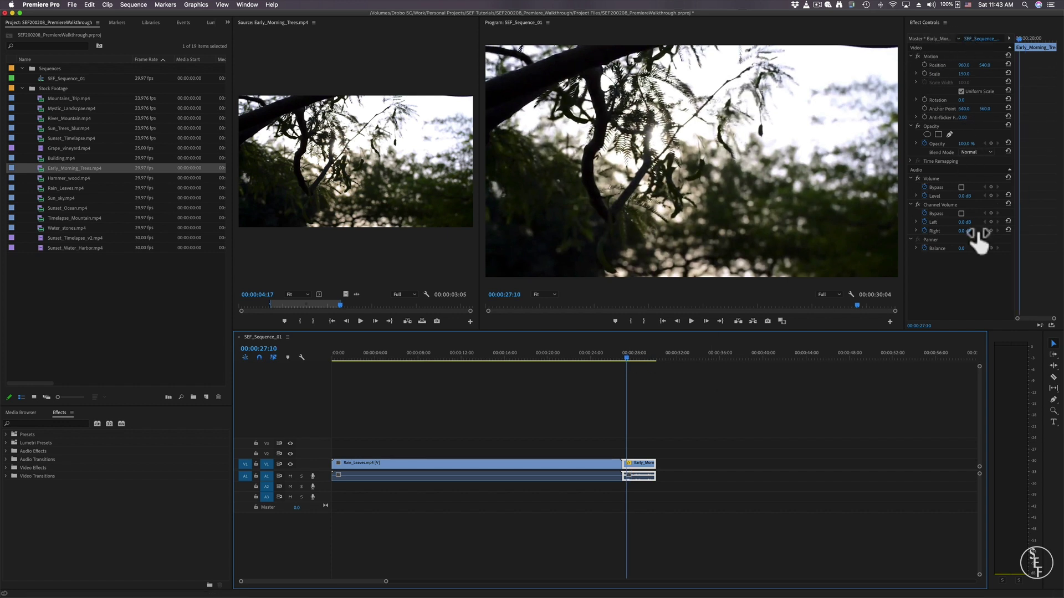
mouse_move(964, 72)
left_mouse_down()
mouse_move(913, 72)
mouse_move(970, 69)
left_mouse_up()
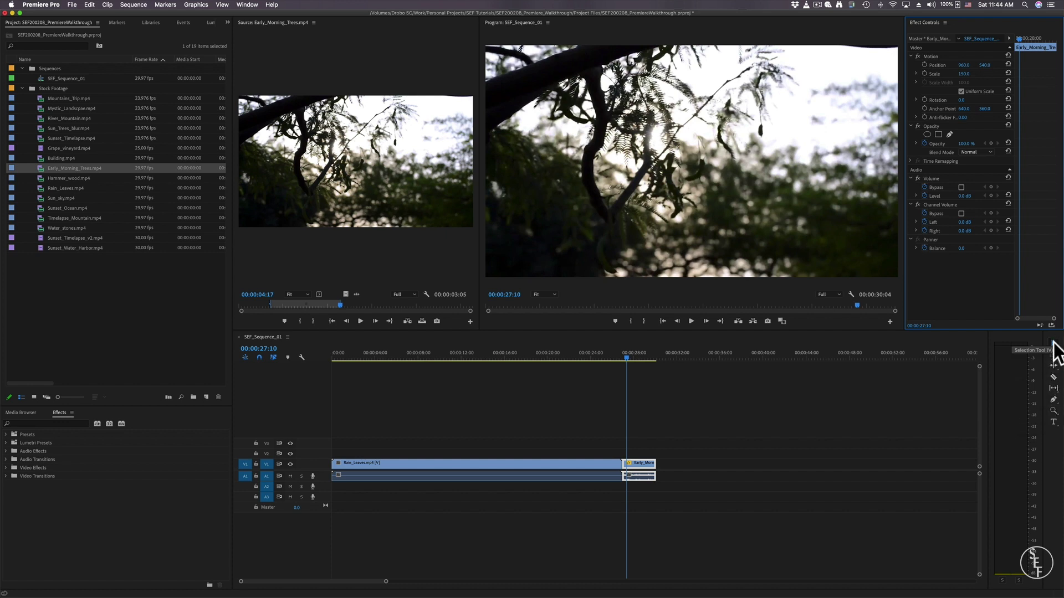
- Select both timeline clips and switch to the Razor Tool from the trim tools flyout
left_click(1054, 350)
left_click_drag(674, 433, 536, 487)
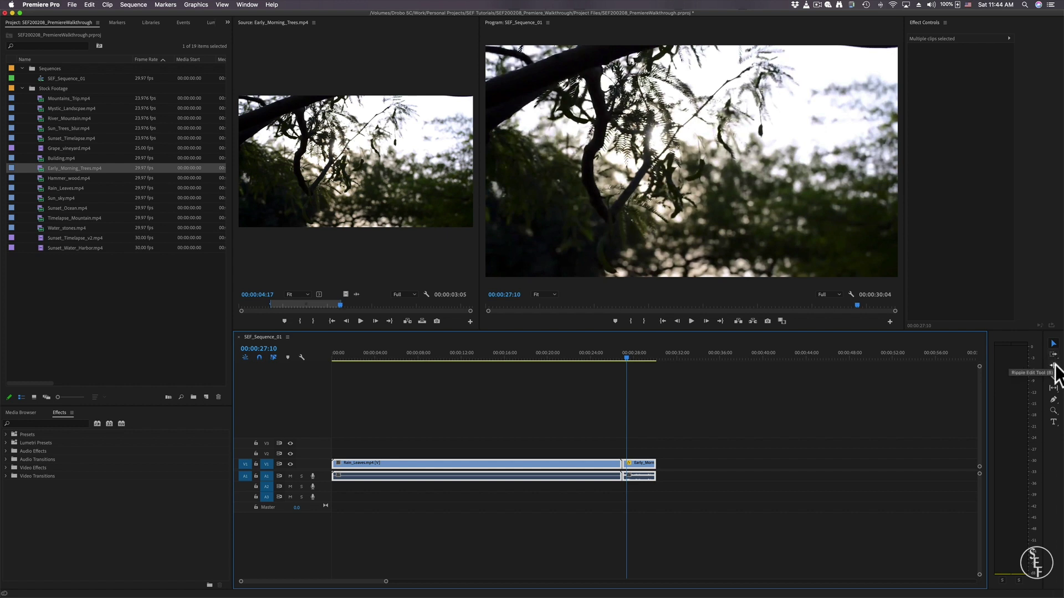
left_click(1054, 368)
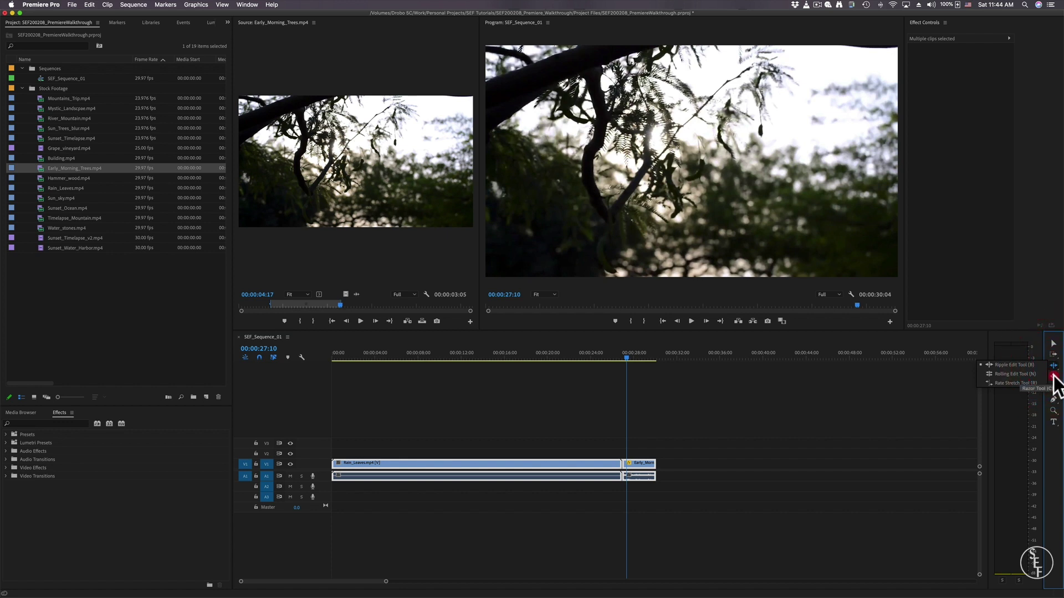
left_click(1052, 379)
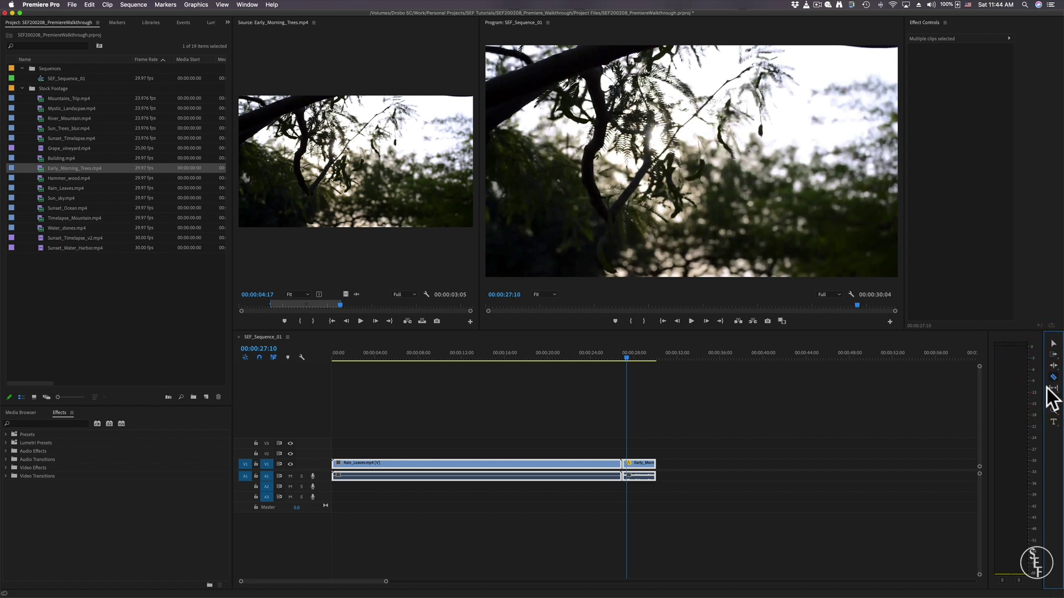
- Cut Rain_Leaves at 00:00:05:00 and delete its first five-second piece
left_click(387, 359)
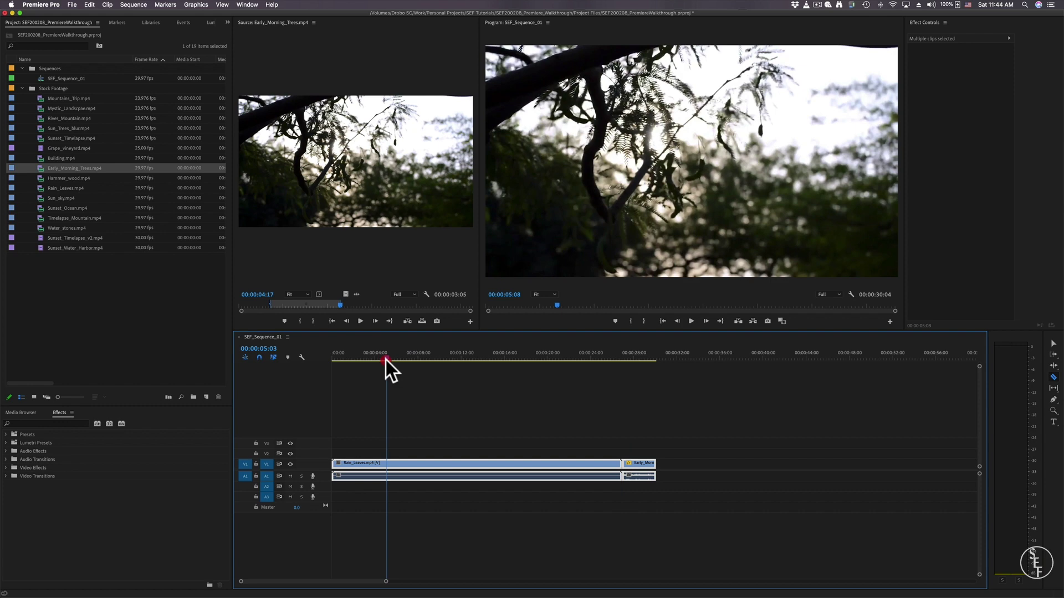
left_click(385, 357)
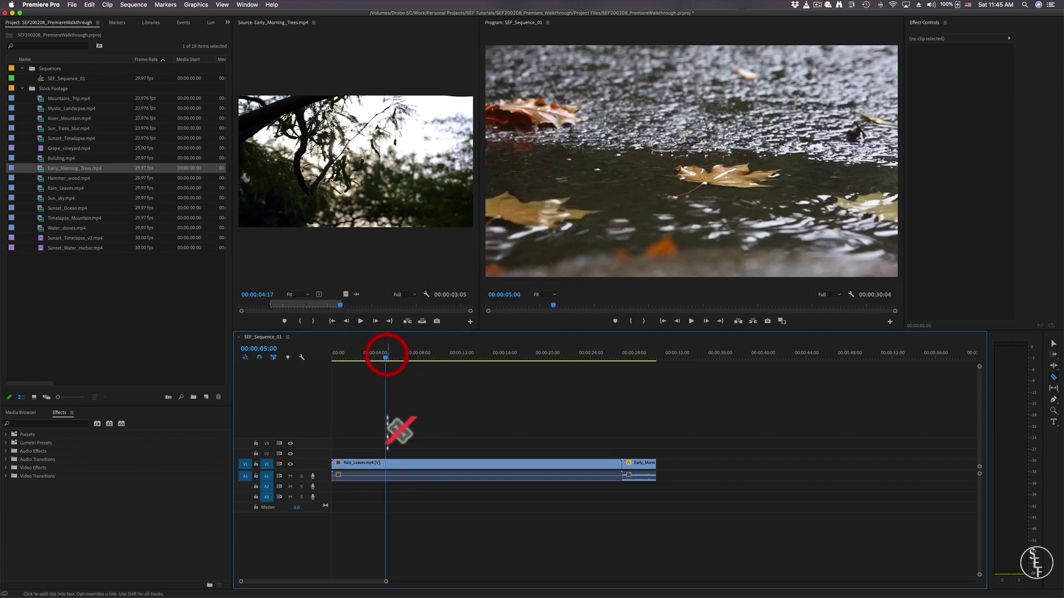
left_click(386, 465)
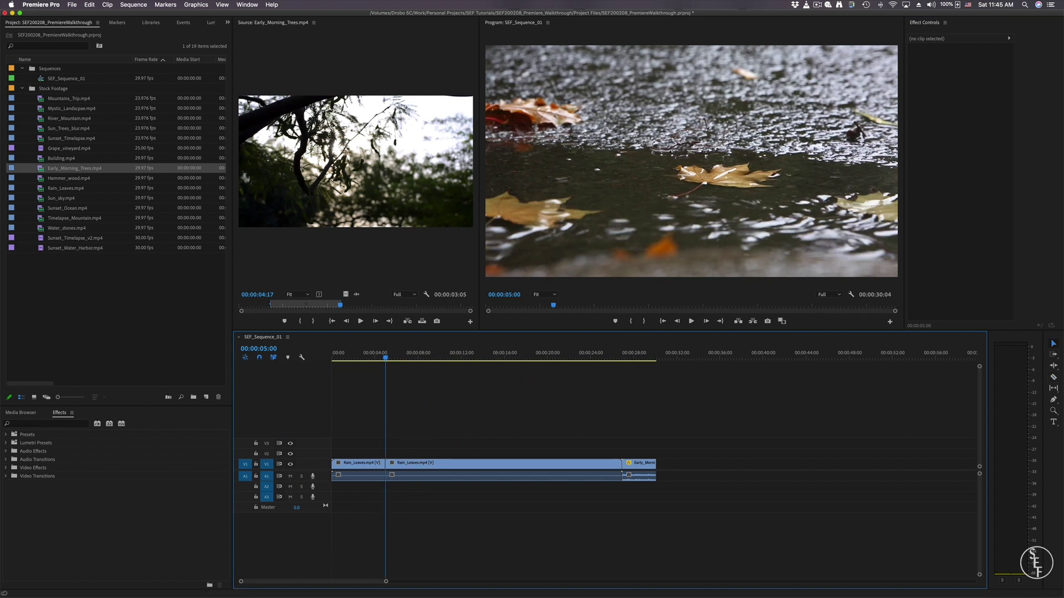
key("v")
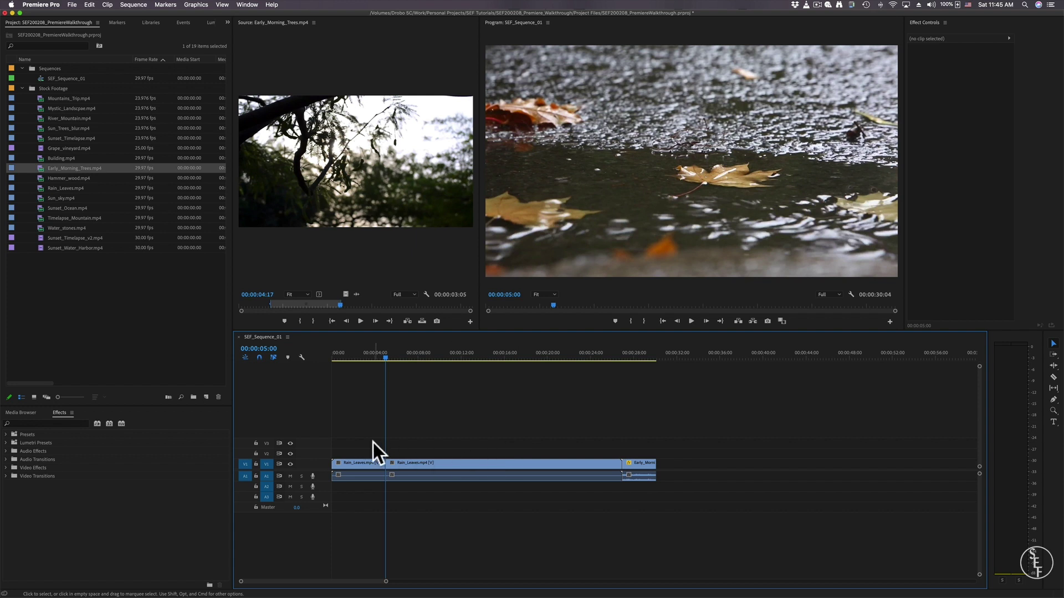
left_click(364, 477)
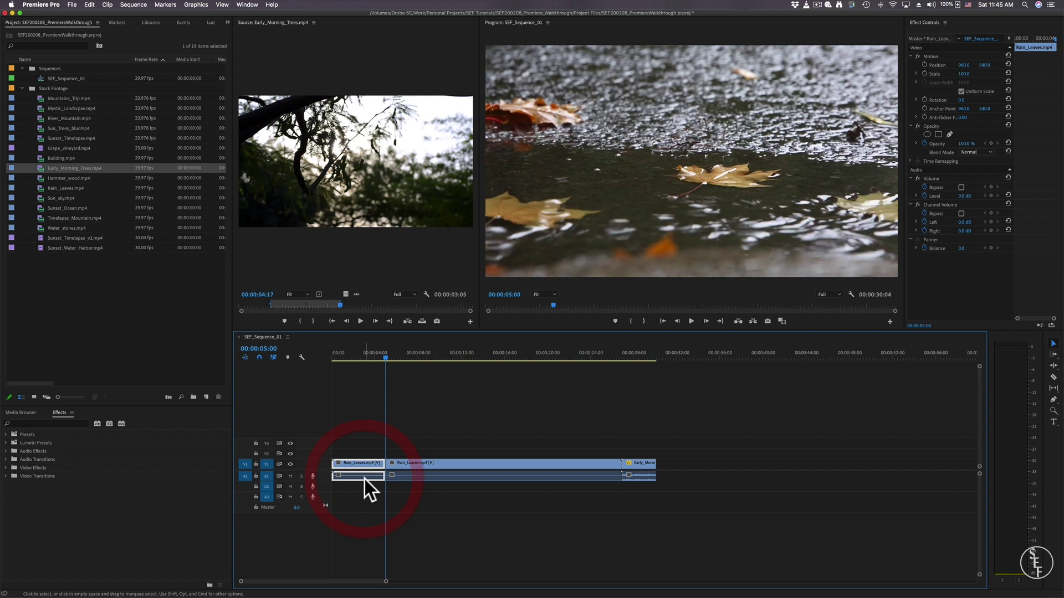
key("BackSpace")
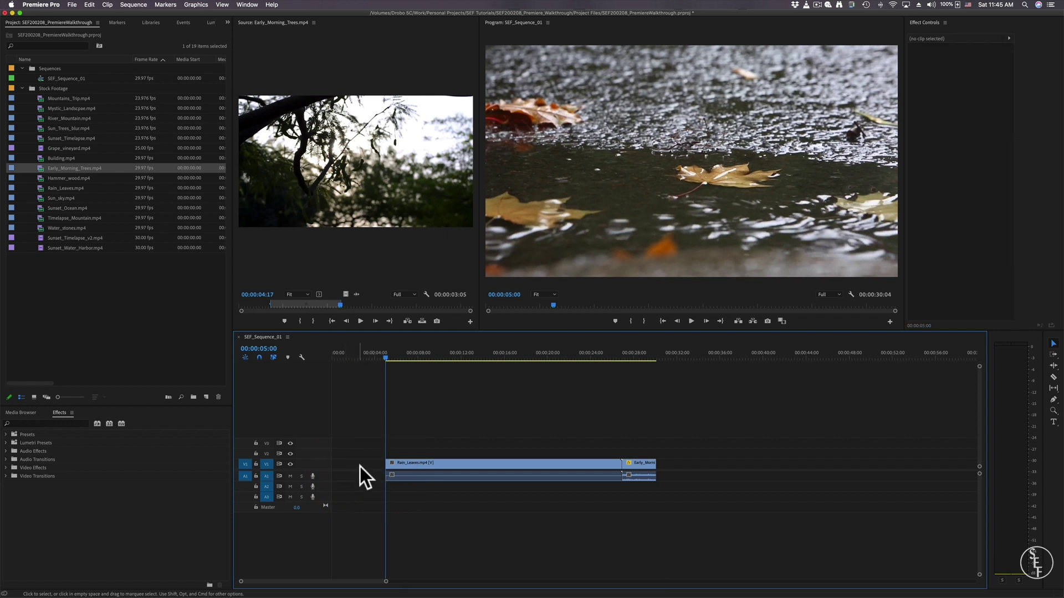
- Ripple delete the leftover gap and return the playhead to 00:00:00:00
left_click(360, 465)
key("BackSpace")
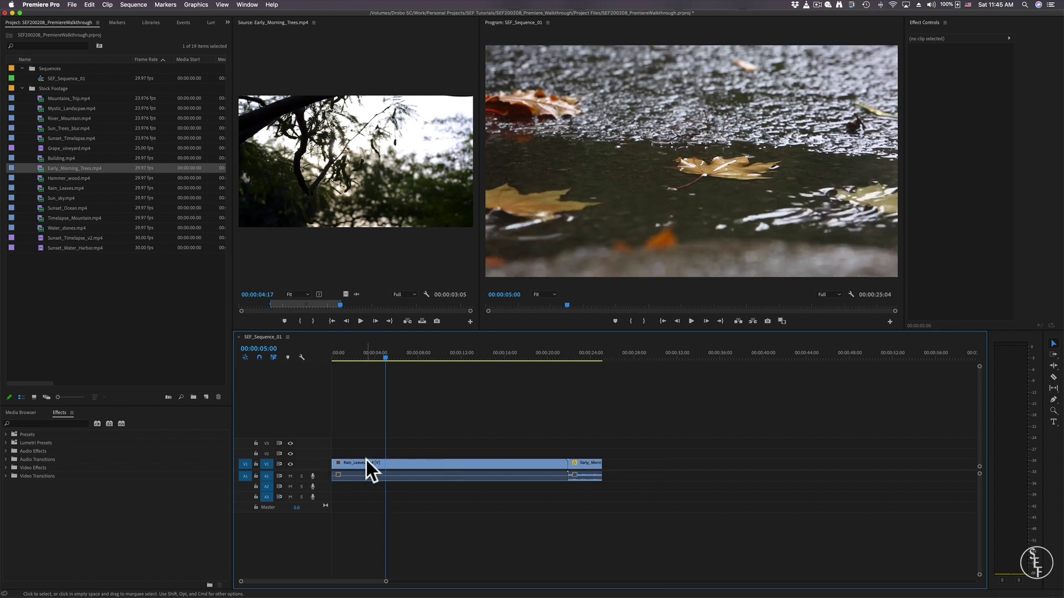
left_click_drag(348, 353, 321, 352)
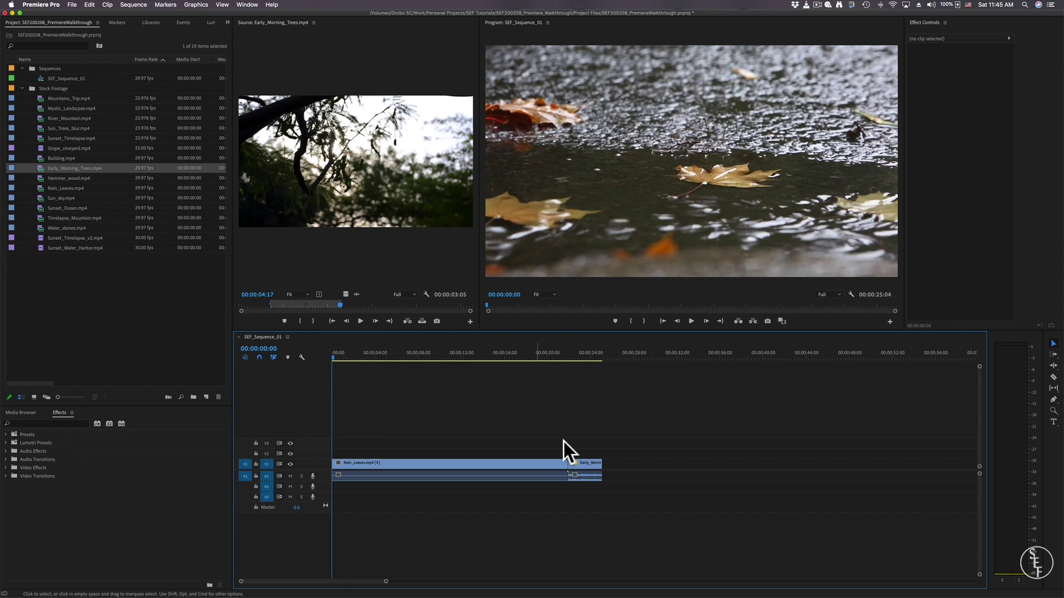
- Stack Early_Morning_Trees on V2 and split every track at the one-second mark
left_click_drag(582, 463, 342, 453)
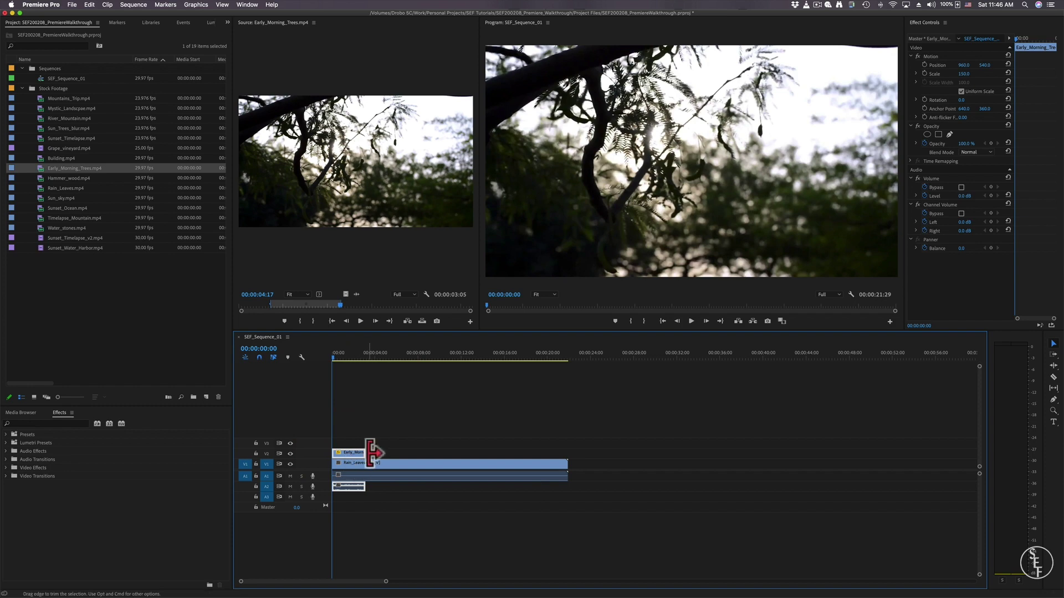
mouse_move(343, 355)
left_mouse_down()
mouse_move(354, 355)
mouse_move(342, 354)
left_mouse_up()
key("c")
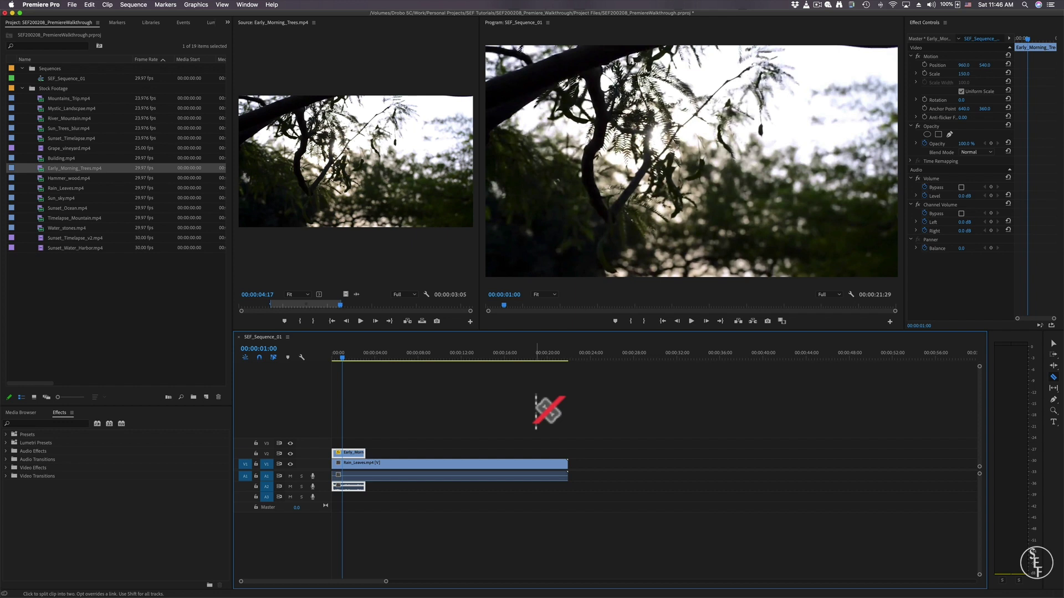
key("shift")
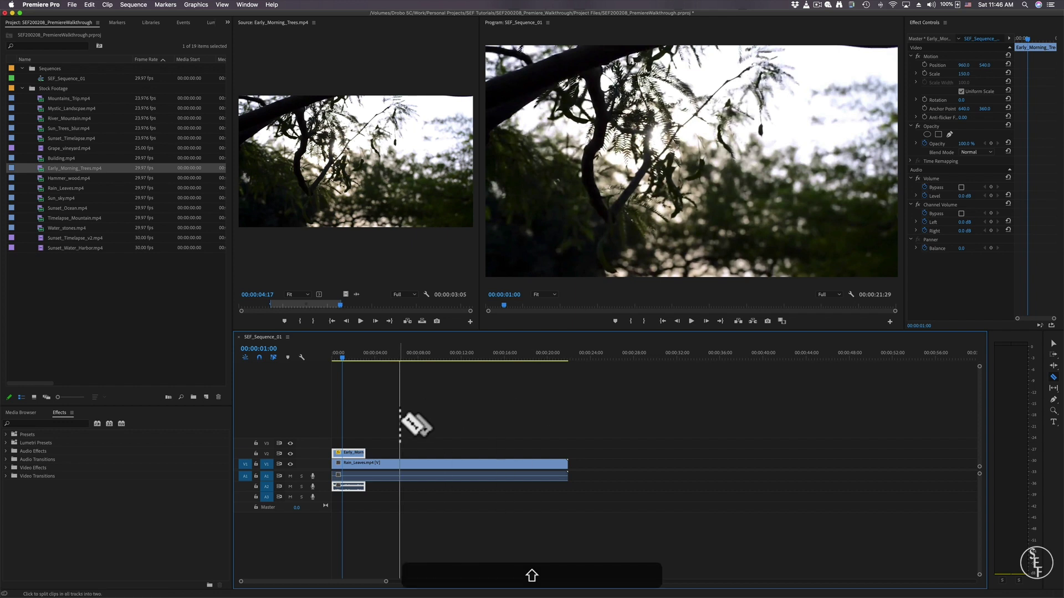
left_click(342, 438, "shift")
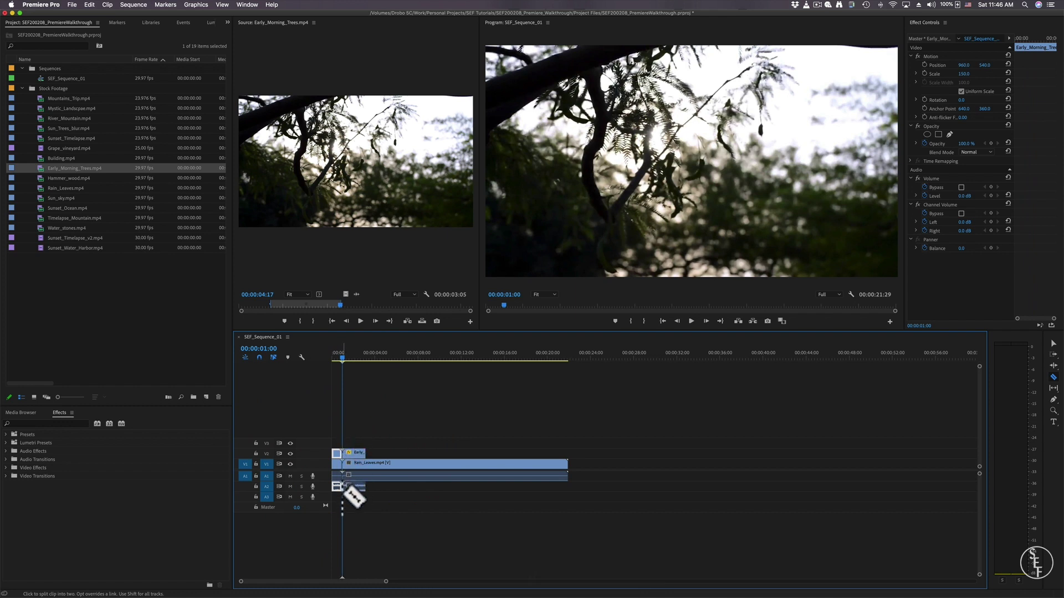
- Delete the first-second pieces on all tracks and close the gap, leaving 00:00:20:29
key("v")
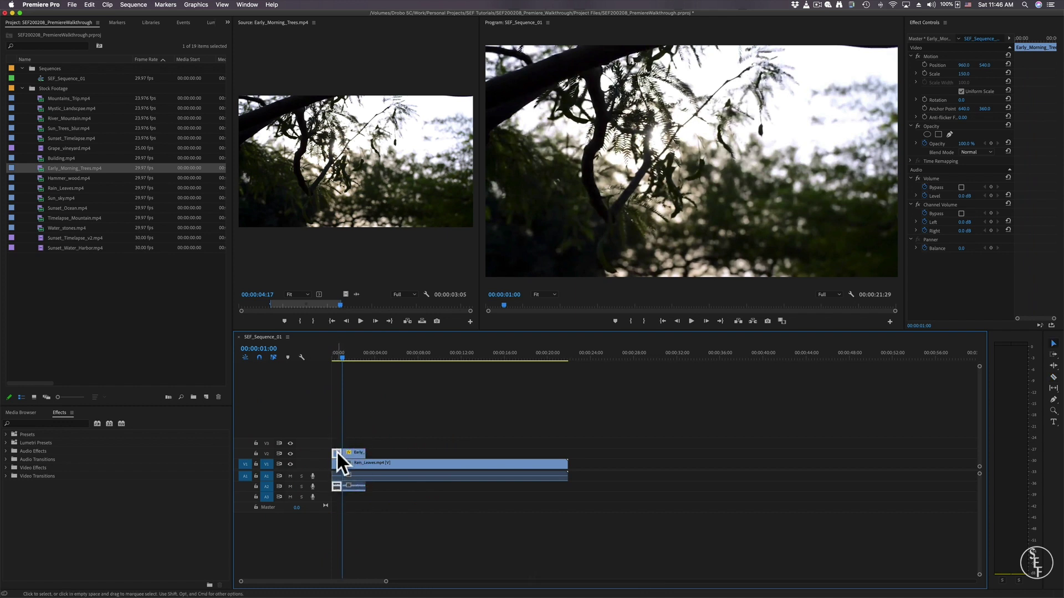
left_click_drag(336, 438, 336, 478)
key("BackSpace")
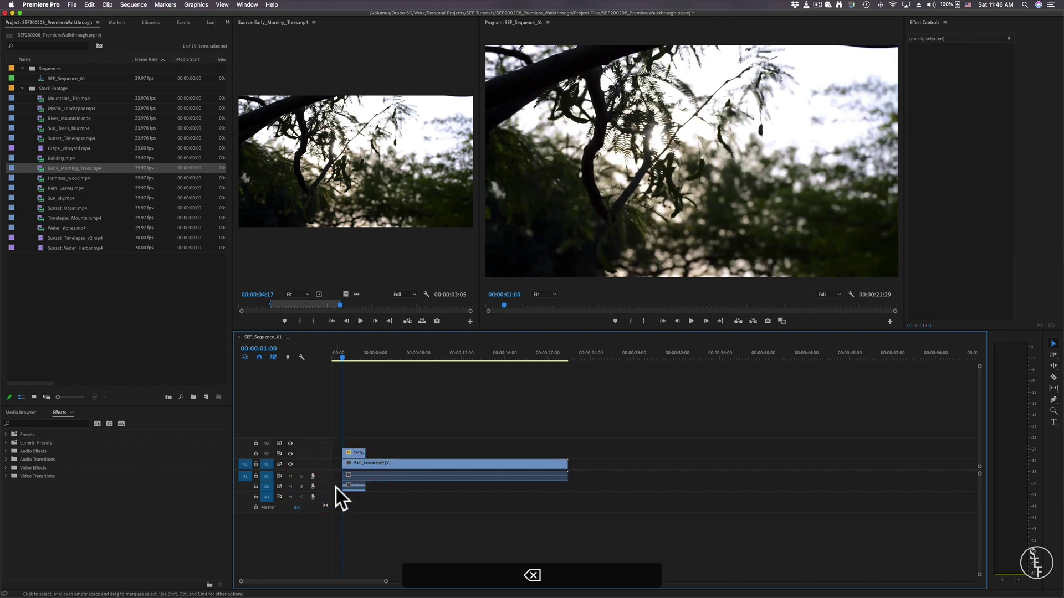
left_click(338, 460)
key("BackSpace")
left_click(1053, 377)
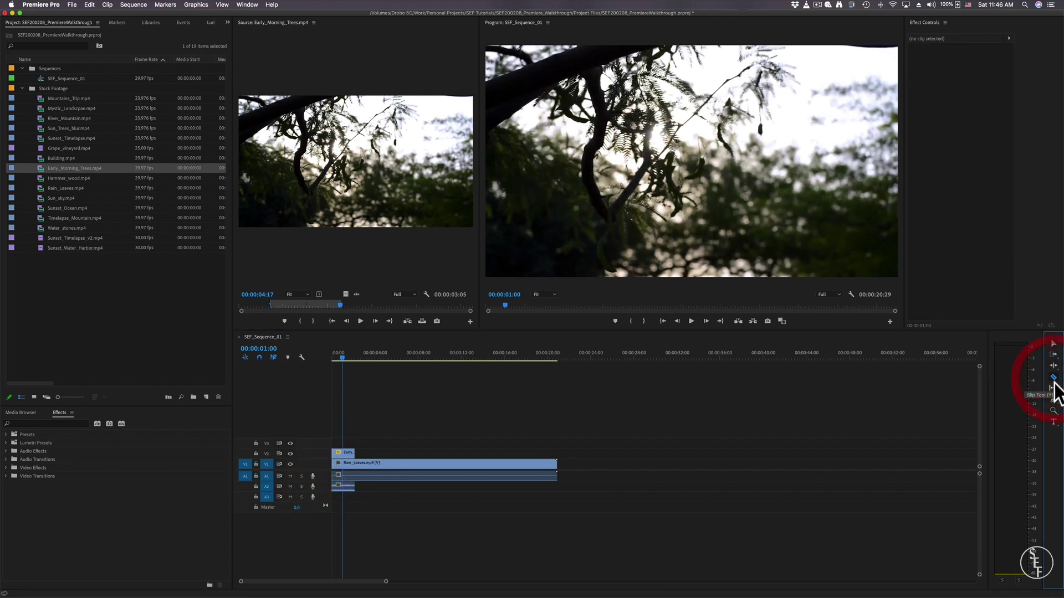
left_click(1054, 389)
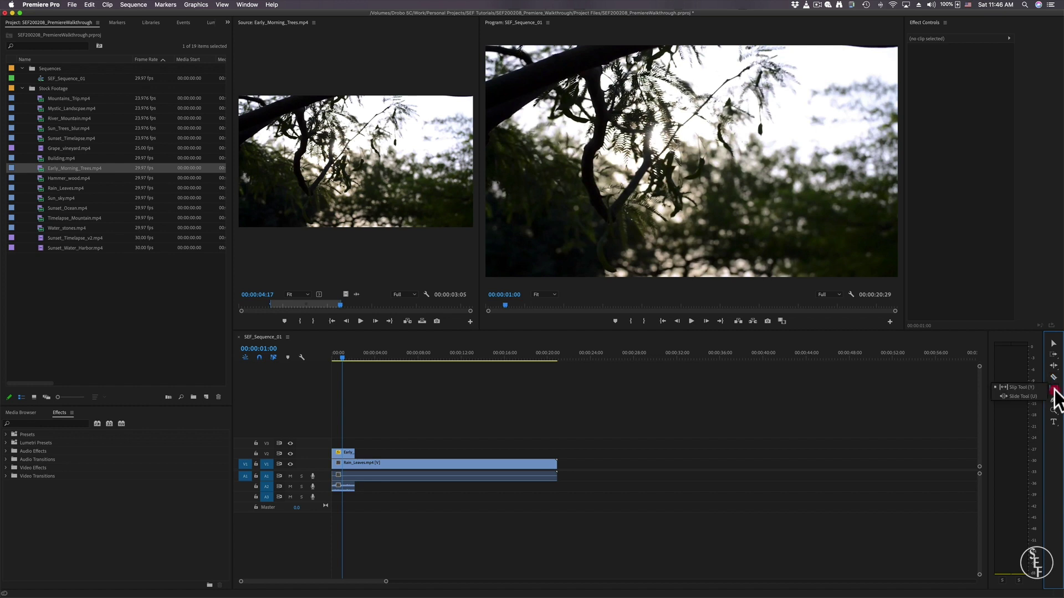
left_click(1054, 399)
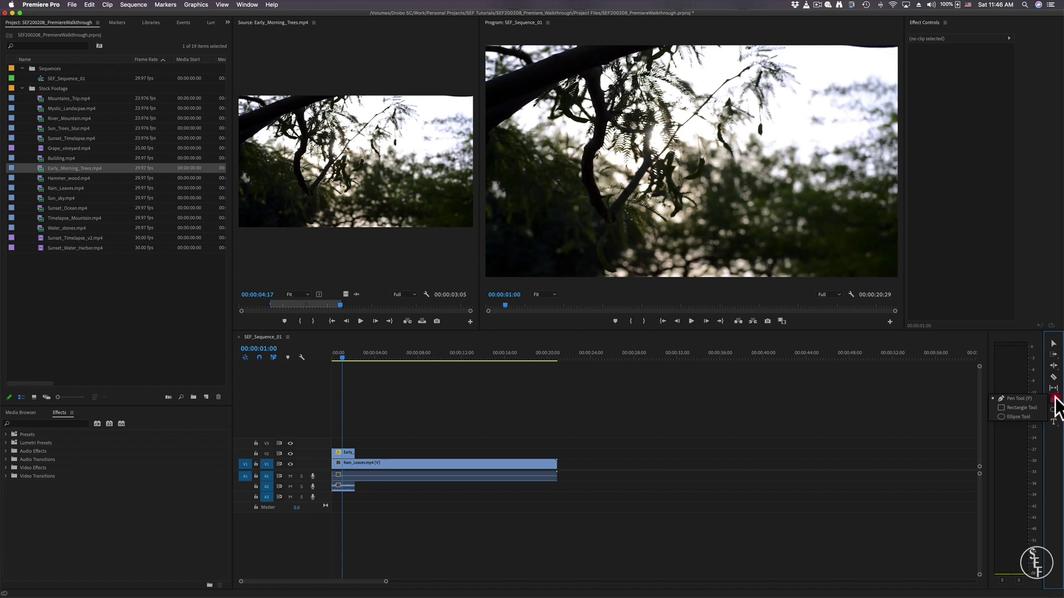
left_click(1053, 407)
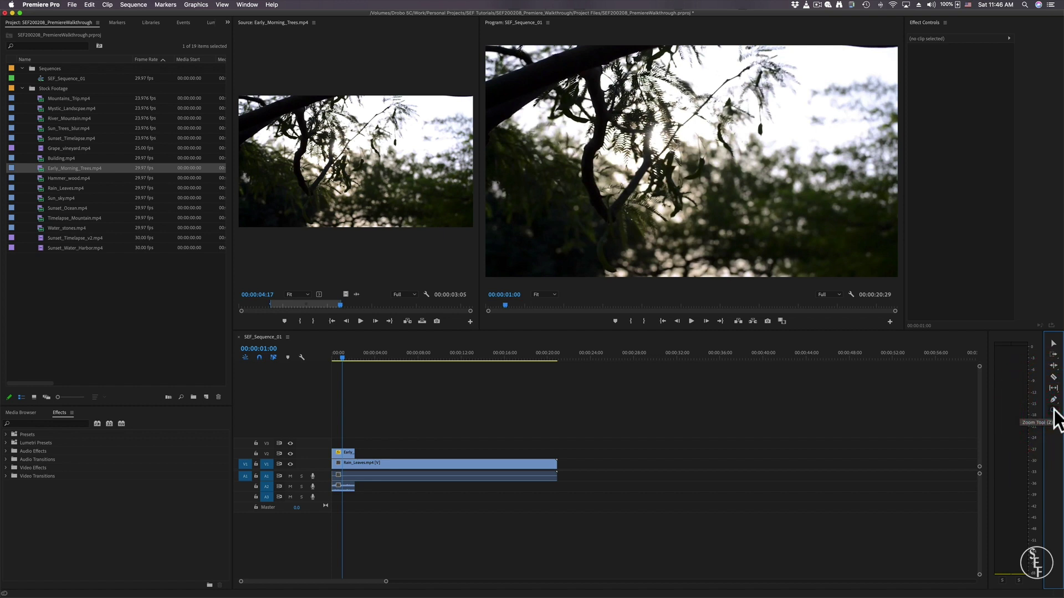
left_click(459, 463)
left_click(459, 463)
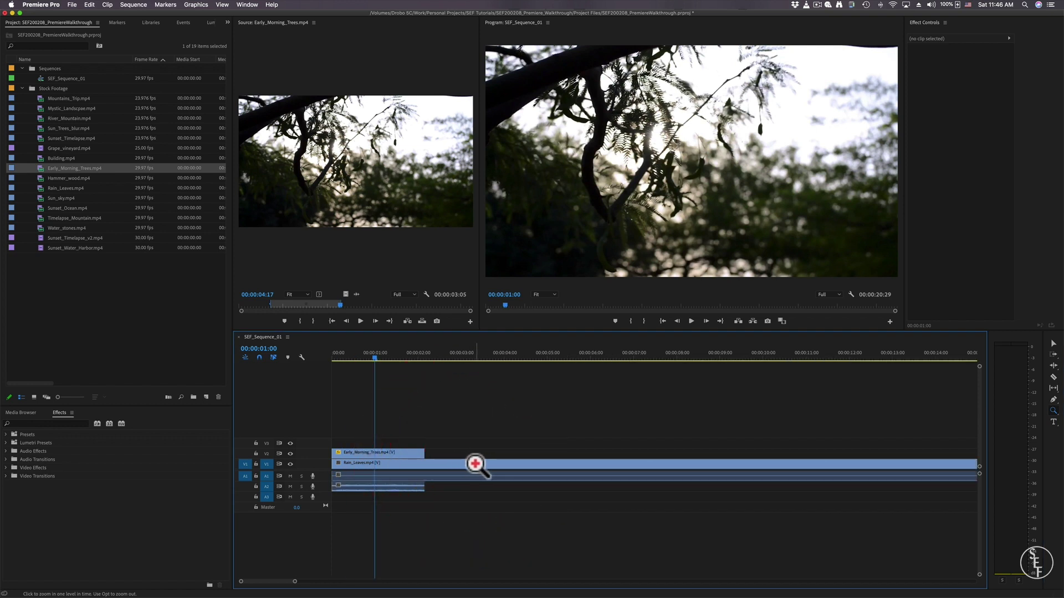
key("v")
left_click_drag(294, 581, 425, 582)
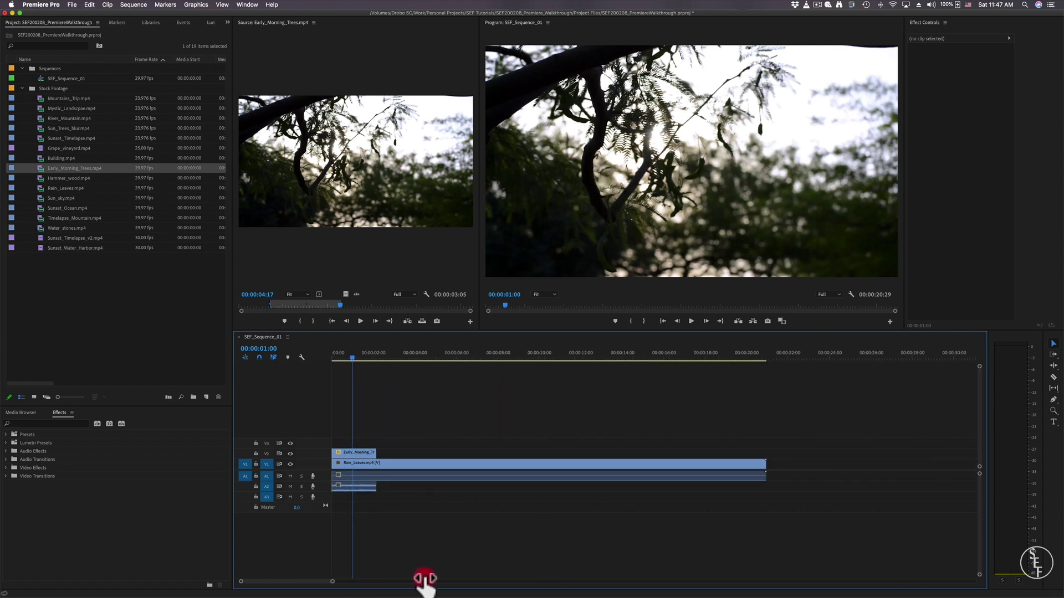
- Add a 'Premiere' title at 00:00:03:12 over the rain leaves frame
left_click(1053, 422)
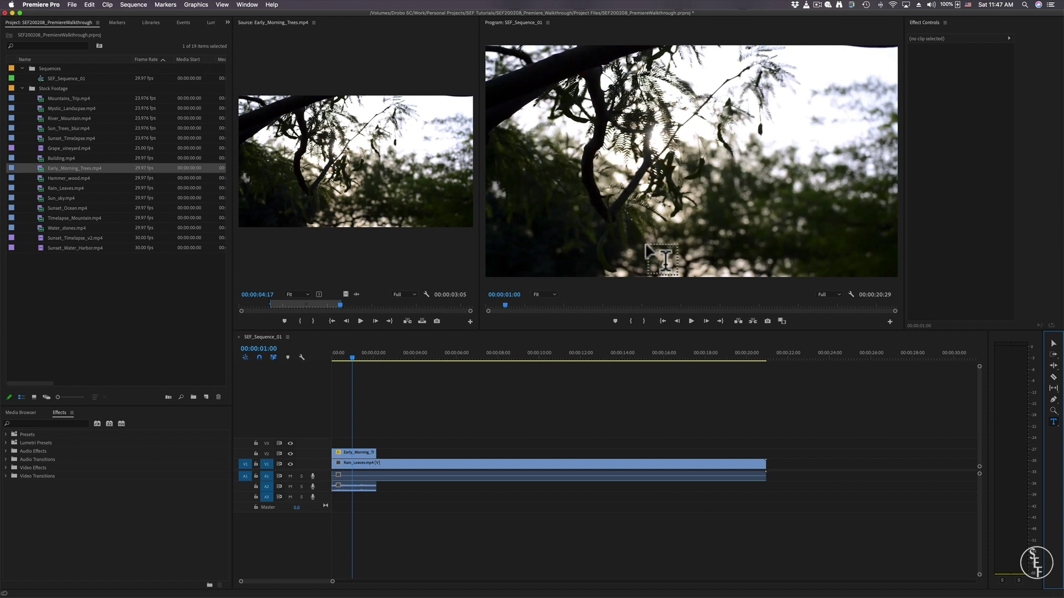
left_click(403, 355)
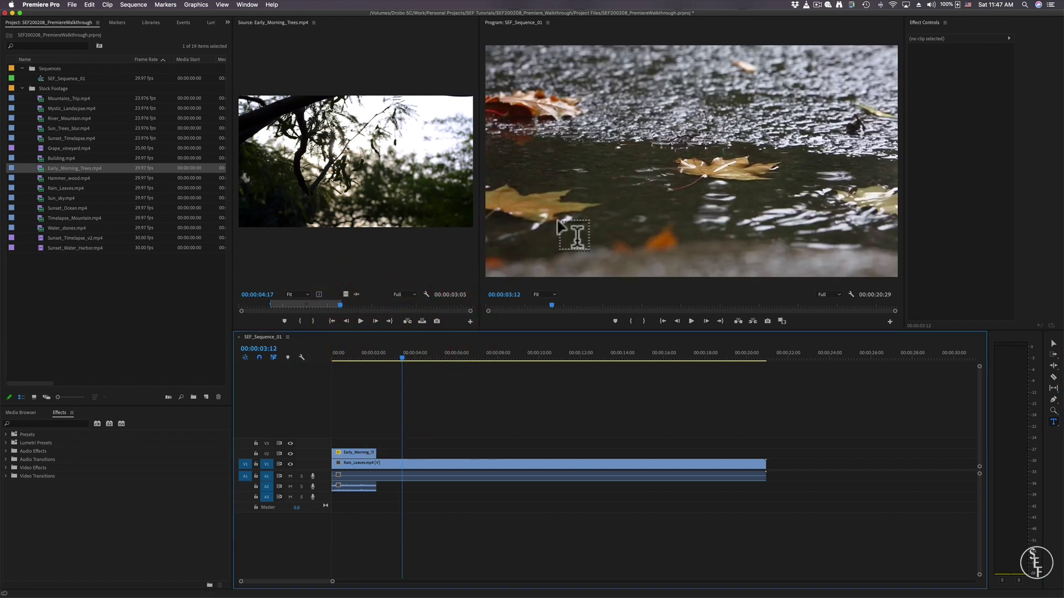
left_click(583, 172)
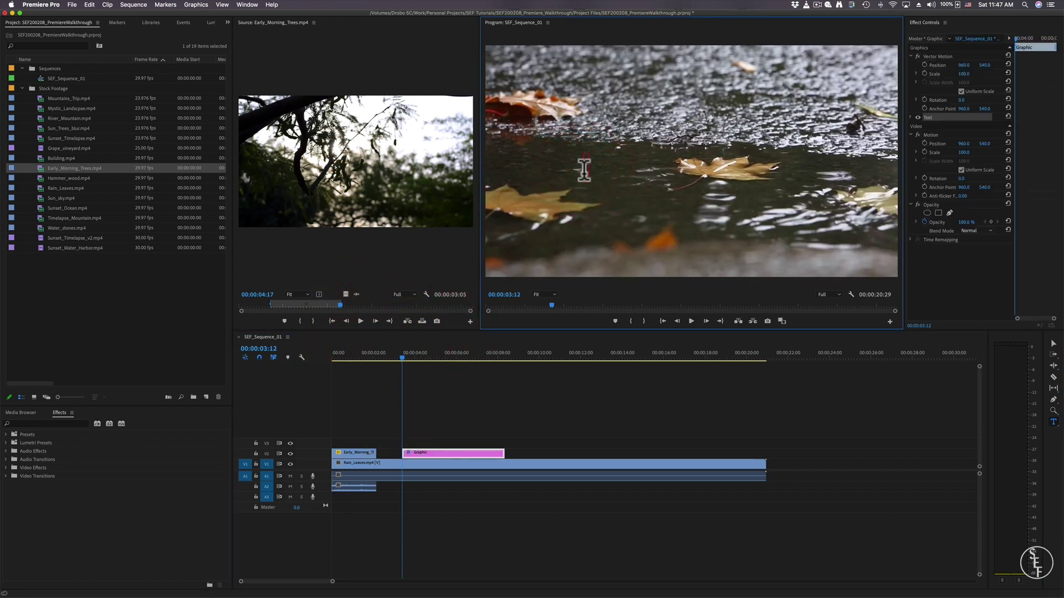
type("Premi")
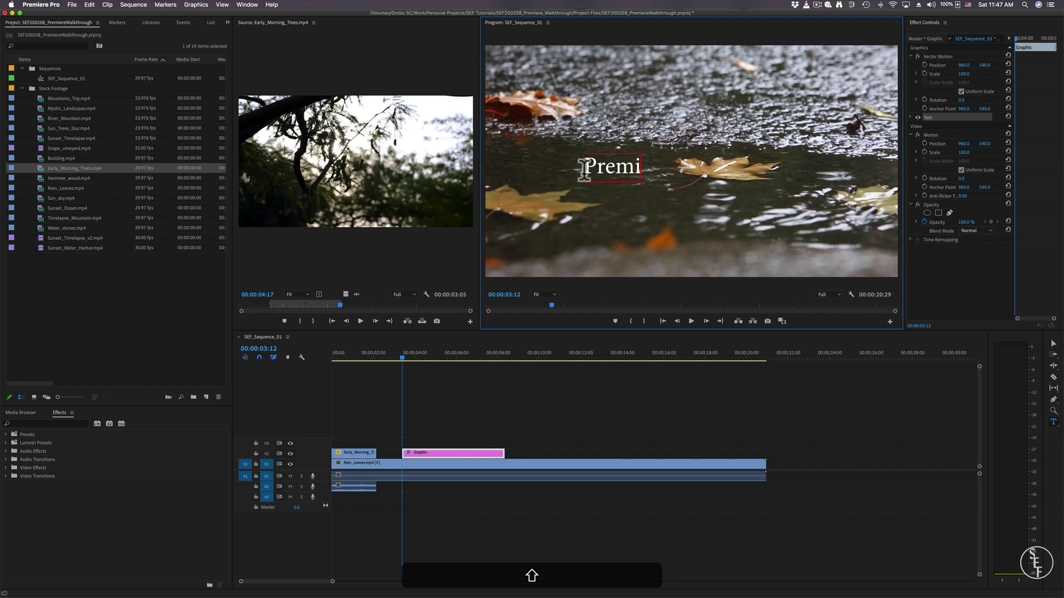
type("ere")
- Set the title's font to Futura Condensed and enlarge it to size 117
double_click(622, 166)
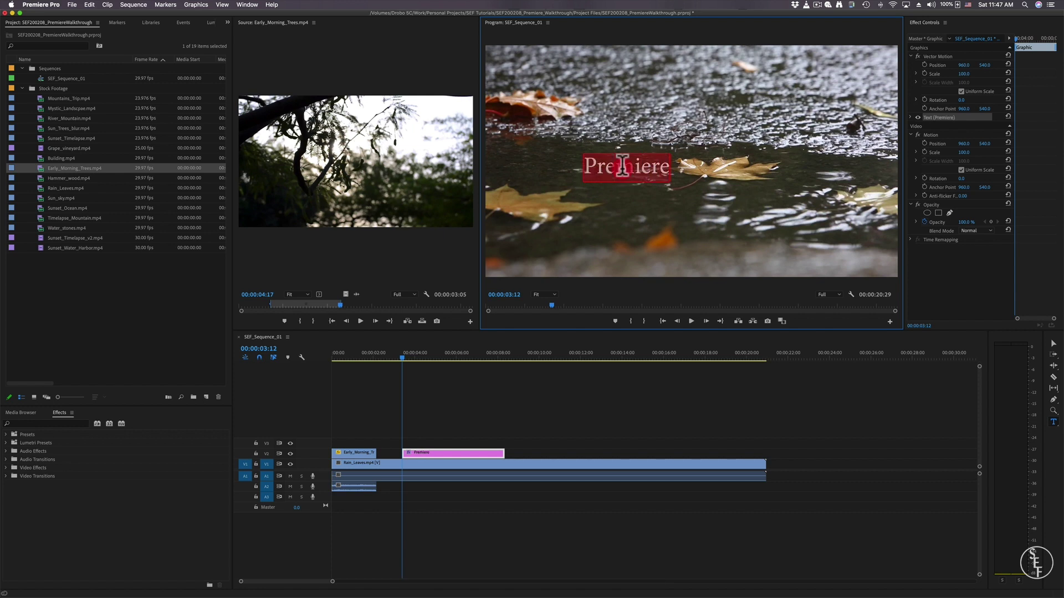
left_click(910, 117)
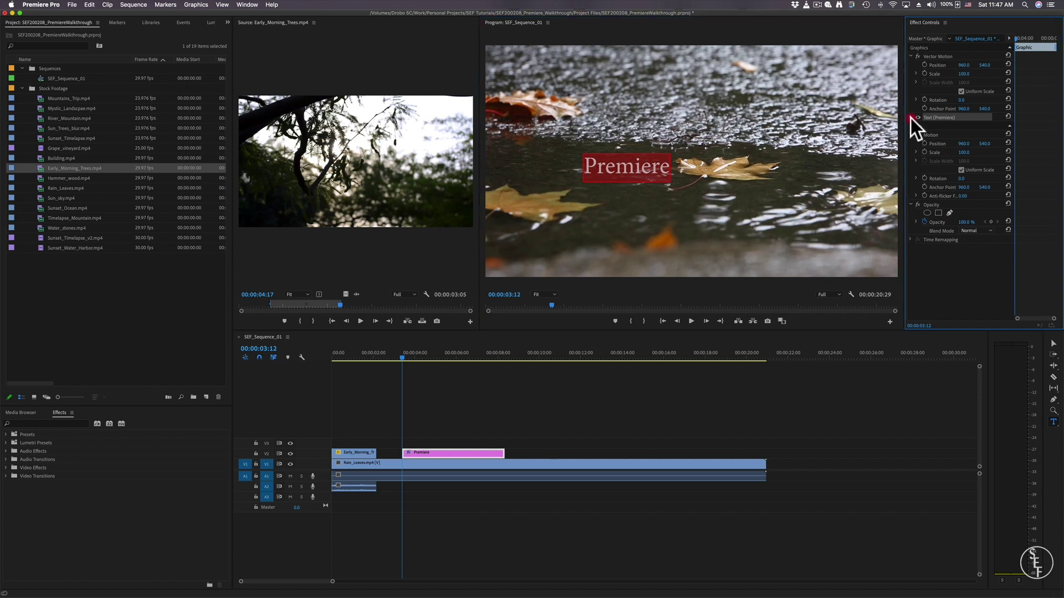
left_click(1006, 144)
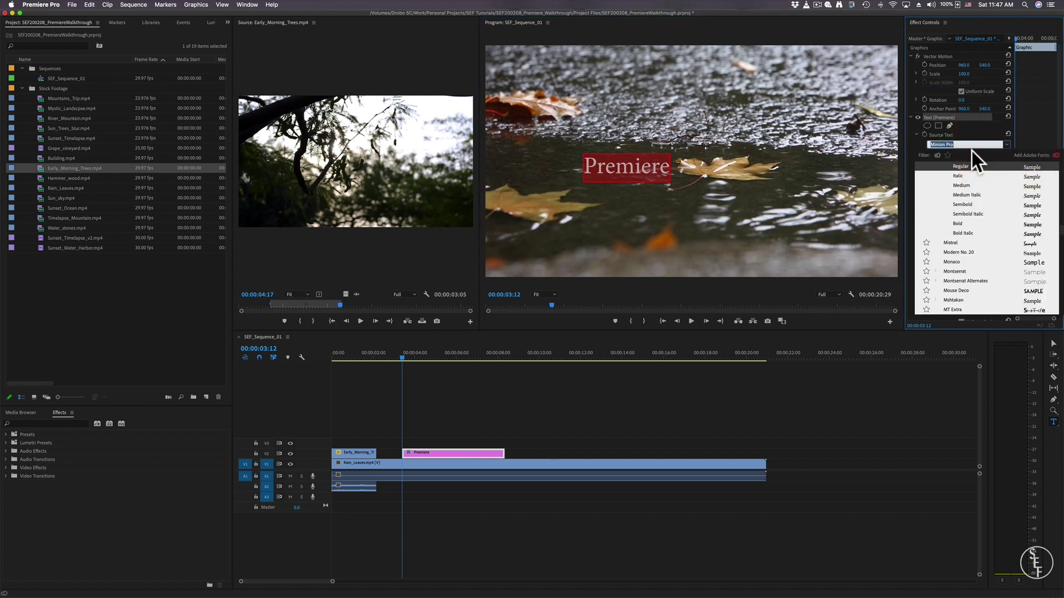
key("BackSpace")
type("Fu")
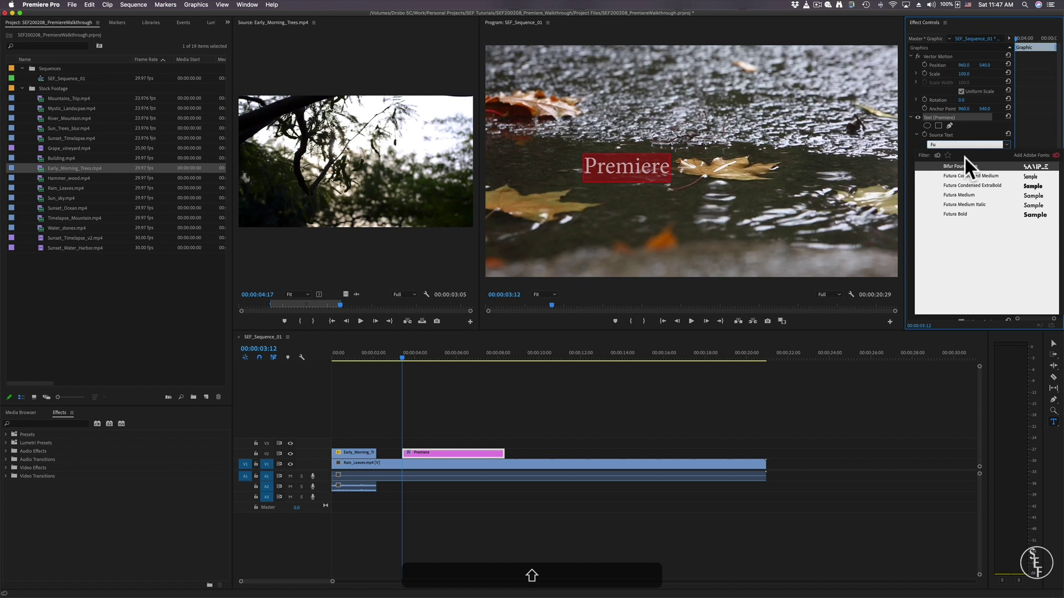
left_click(956, 175)
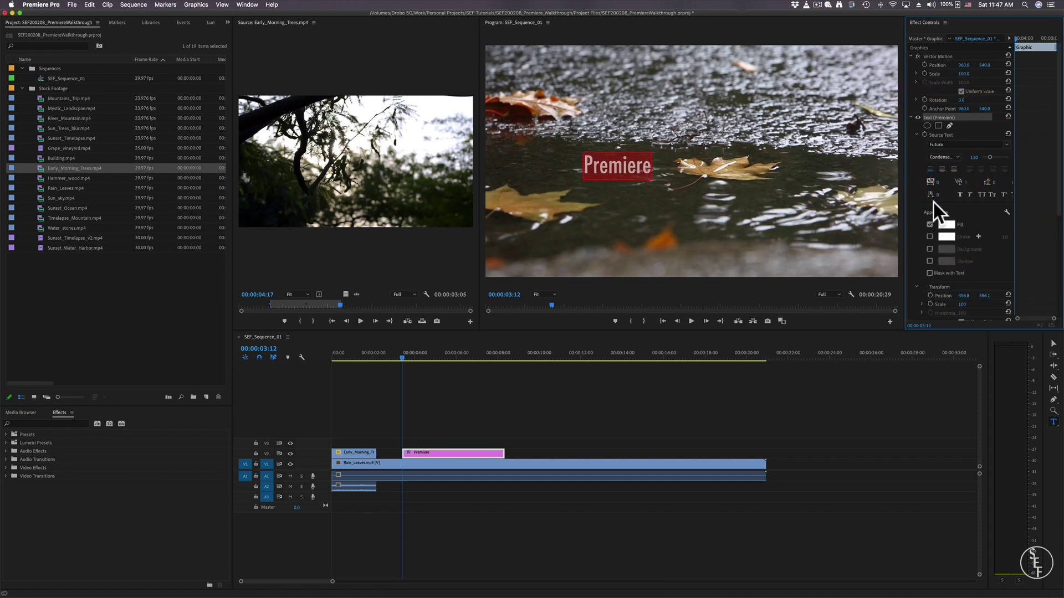
mouse_move(988, 155)
left_mouse_down()
mouse_move(1003, 155)
mouse_move(986, 159)
left_mouse_up()
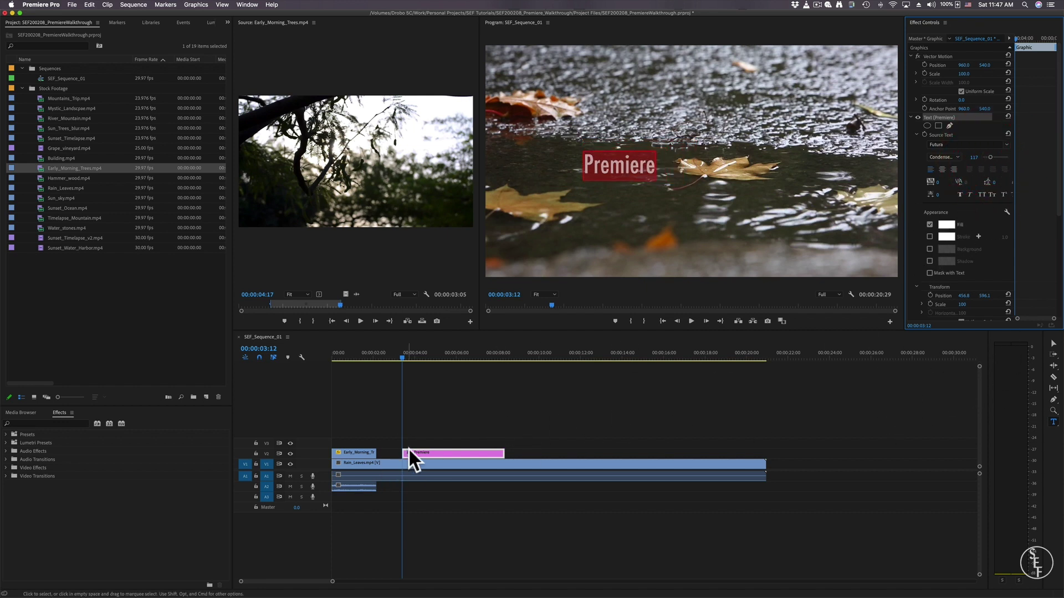
- Move the Premiere title to V3, extend Early_Morning_Trees beneath it, and lower the title in frame
left_click_drag(409, 450, 409, 442)
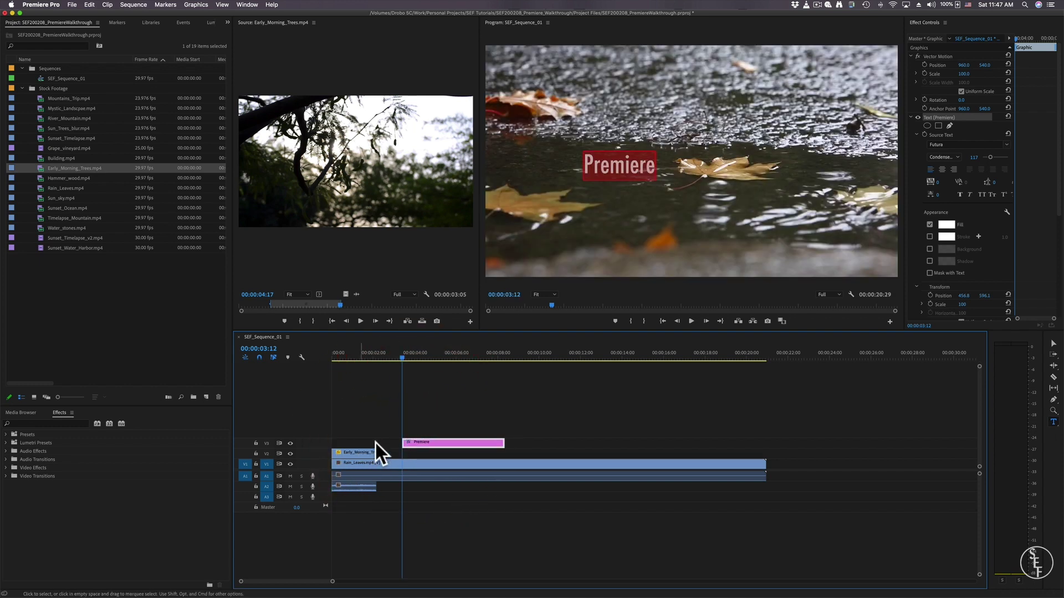
left_click_drag(375, 453, 497, 452)
left_click_drag(594, 175, 584, 225)
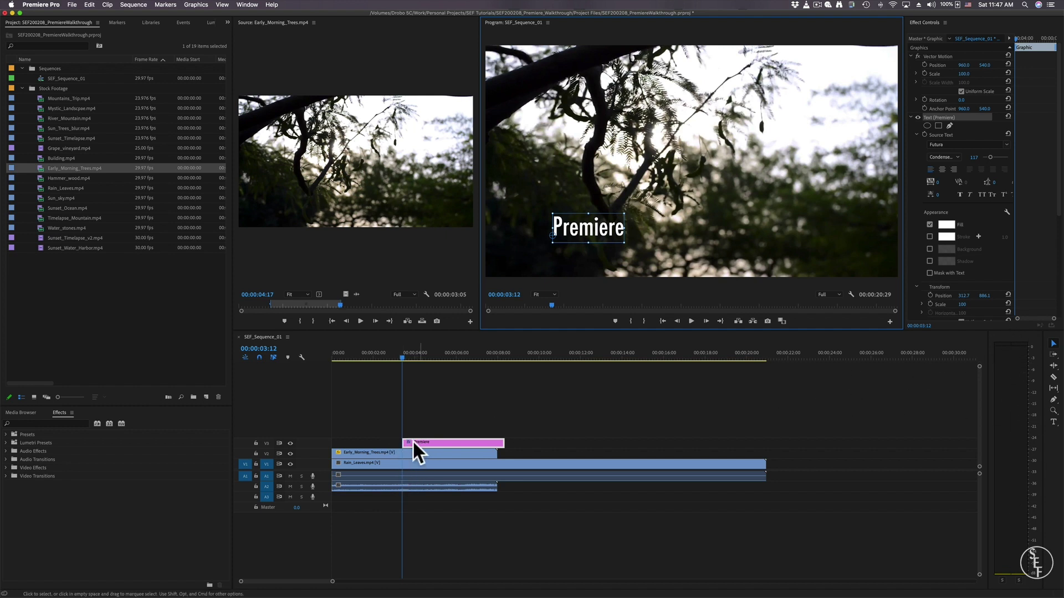
- Move Early_Morning_Trees after Rain_Leaves on V1, extending the sequence to 00:00:28:29
left_click(358, 452)
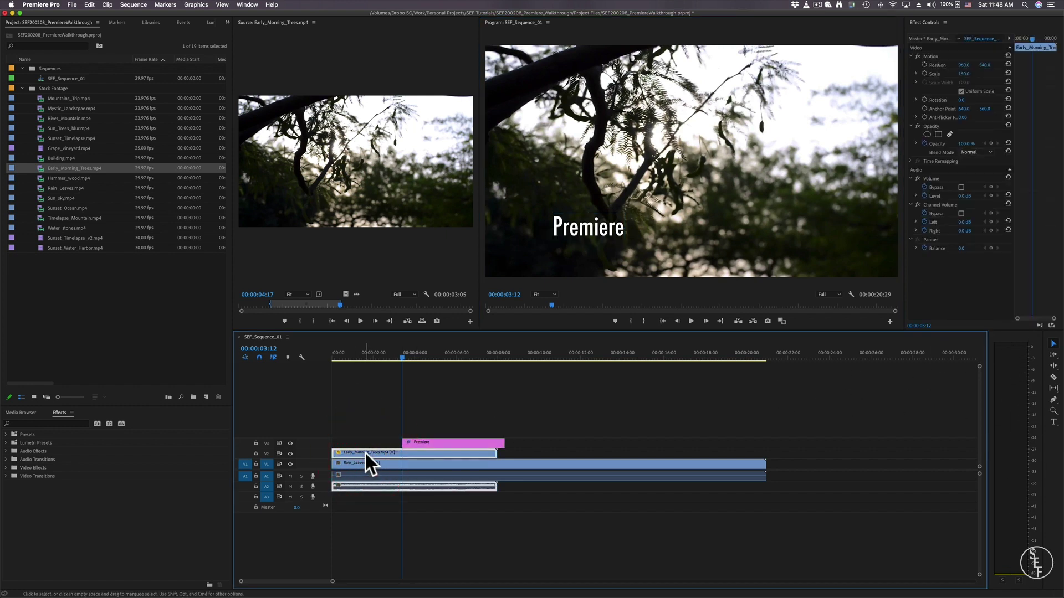
left_click_drag(354, 450, 759, 475)
left_click(777, 355)
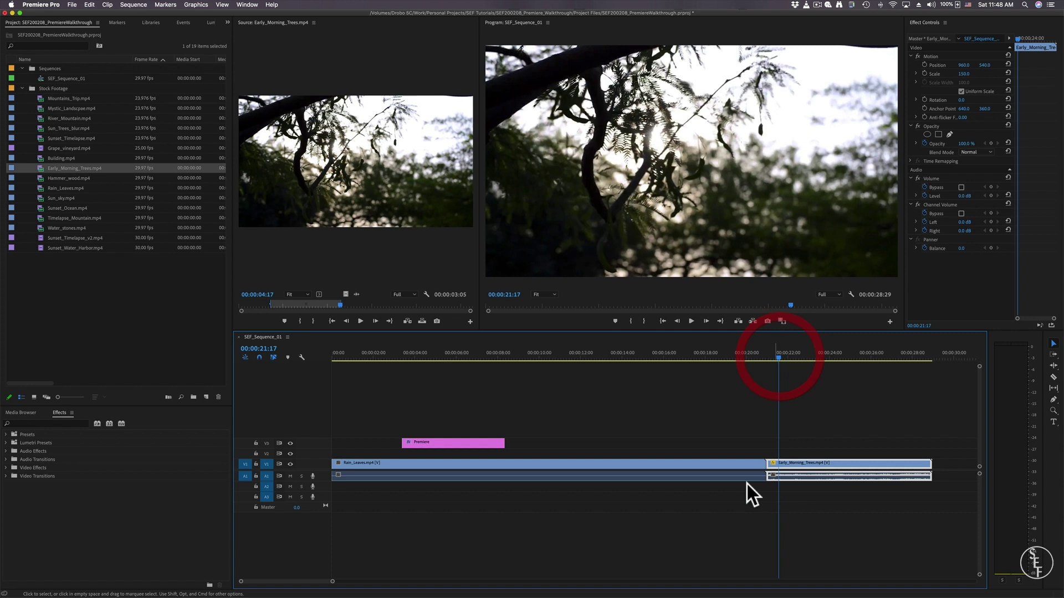
- Enlarge the audio track to show waveforms and select the trees clip to inspect its settings
left_click_drag(296, 481, 296, 503)
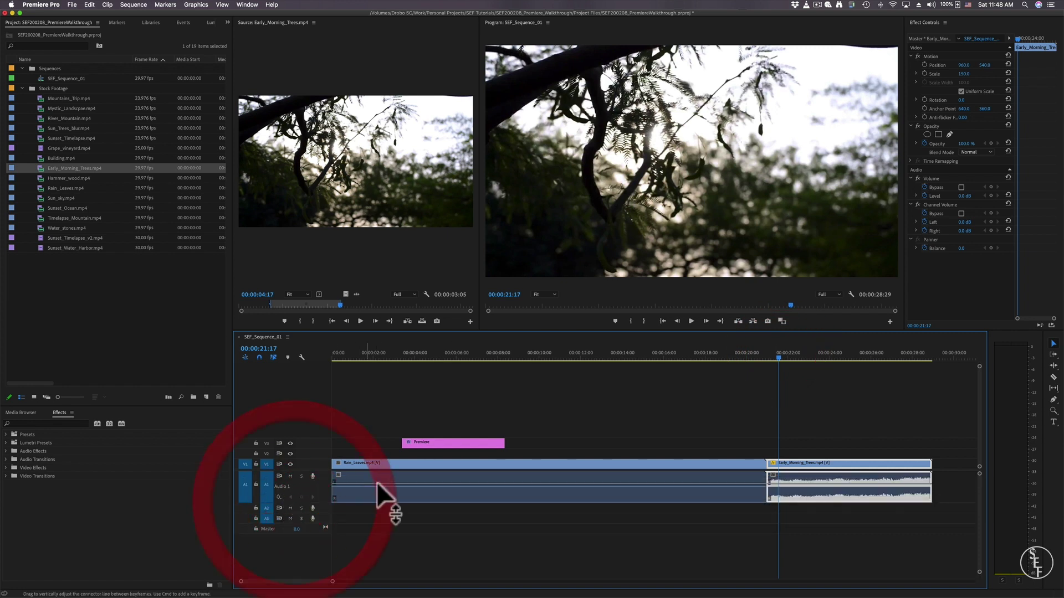
left_click(719, 496)
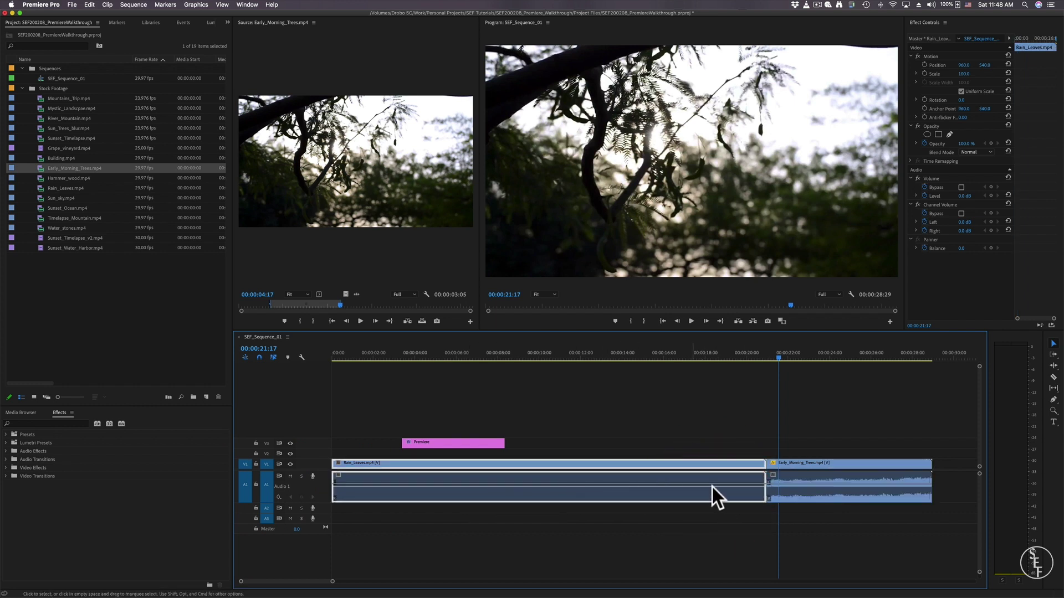
left_click(836, 486)
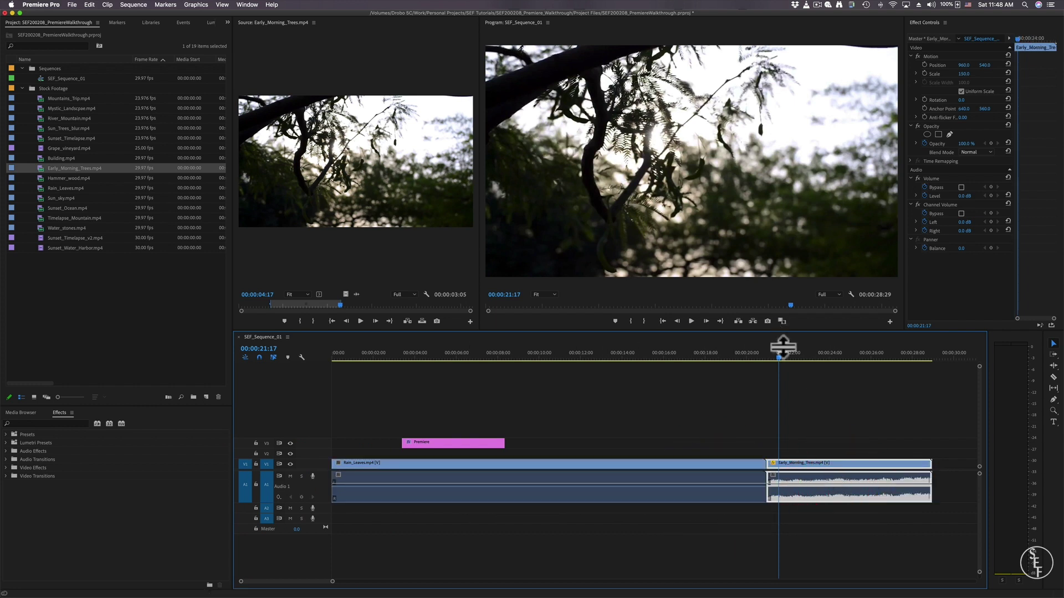
- Replay the Early_Morning_Trees section around 23 seconds several times, watching its audio peaks
mouse_move(783, 349)
left_mouse_down()
mouse_move(809, 359)
mouse_move(774, 358)
left_mouse_up()
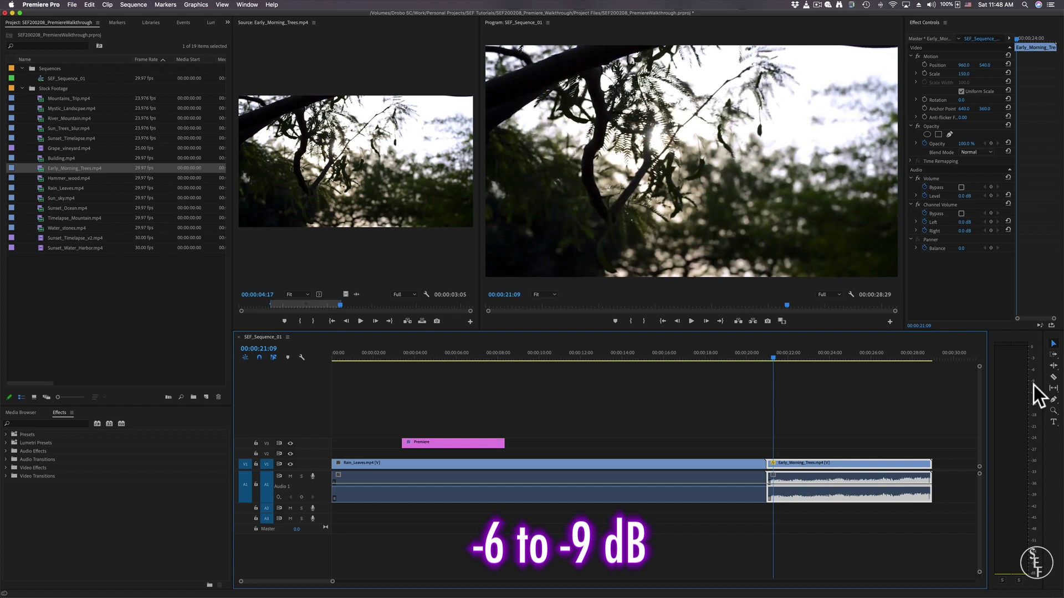
left_click(819, 359)
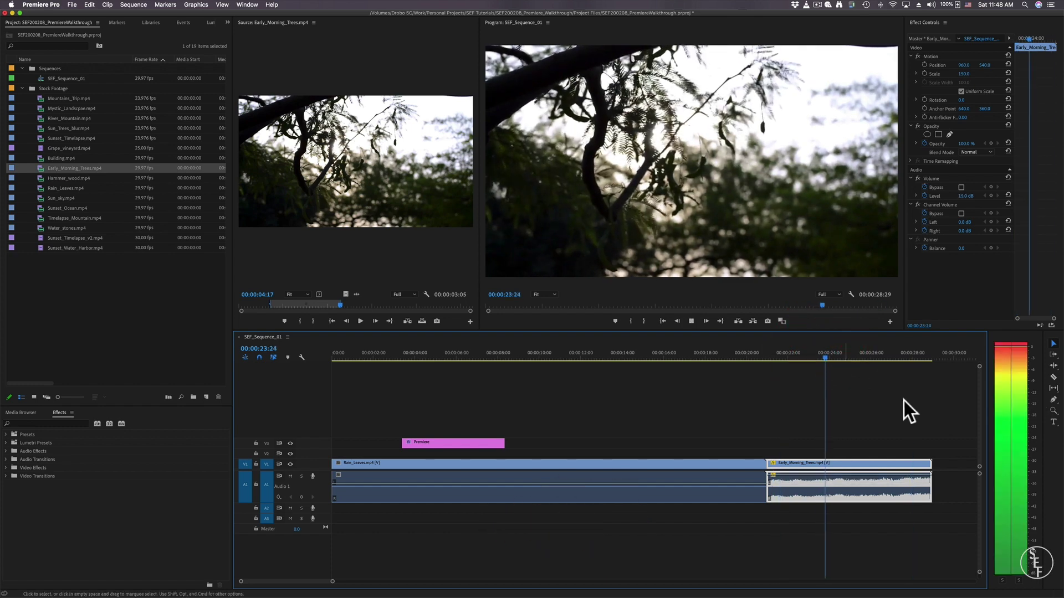
key("space")
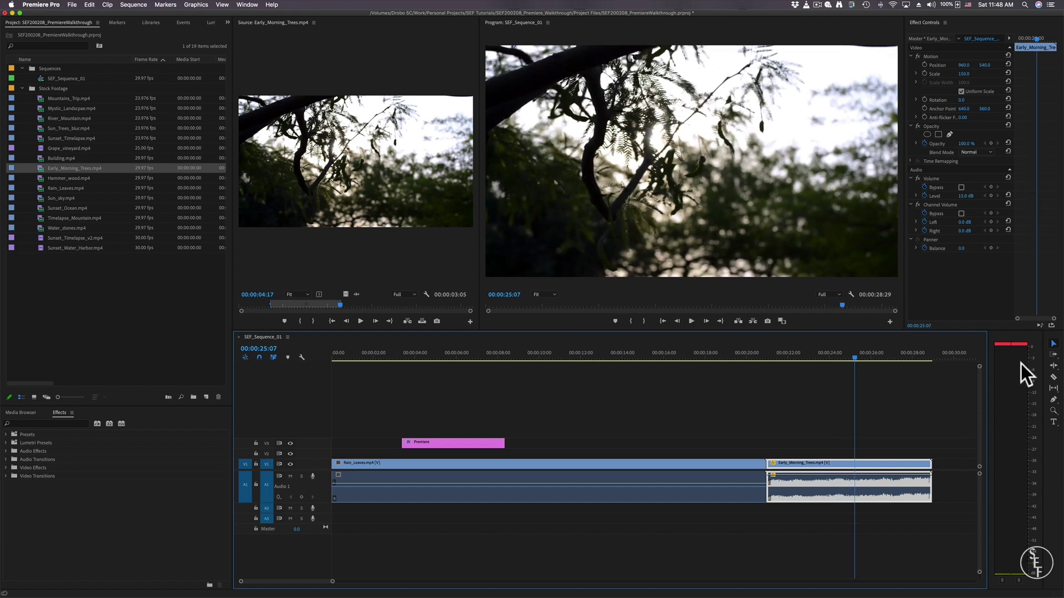
key("space")
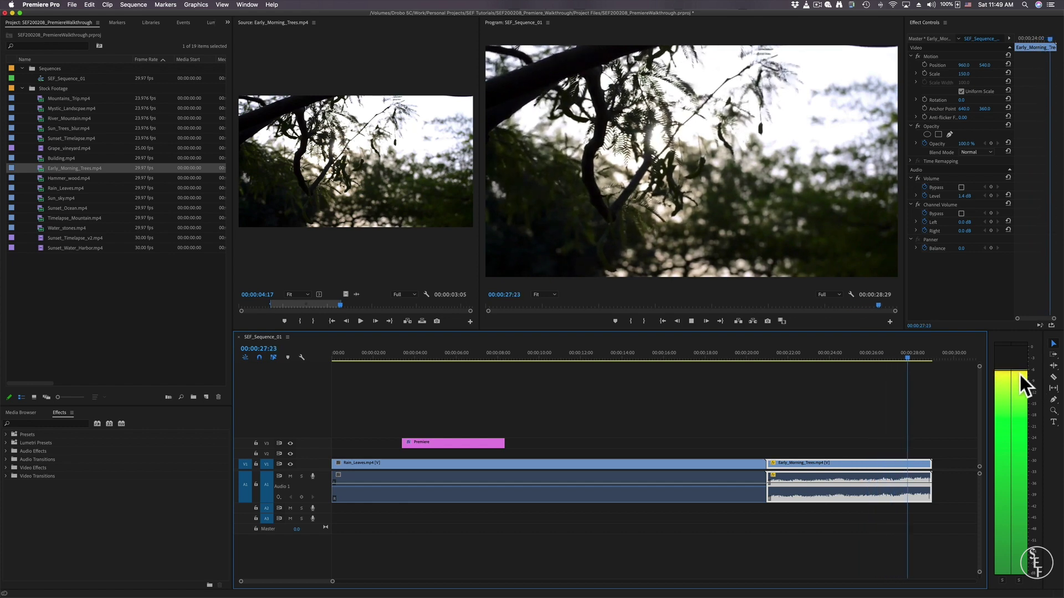
key("space")
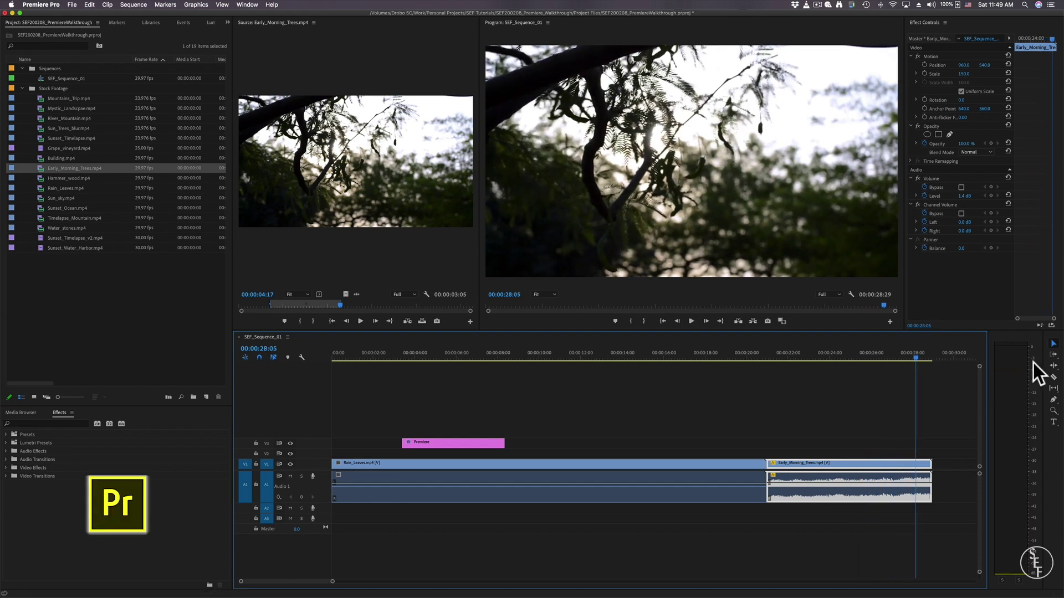
left_click(811, 356)
left_click_drag(814, 355, 823, 355)
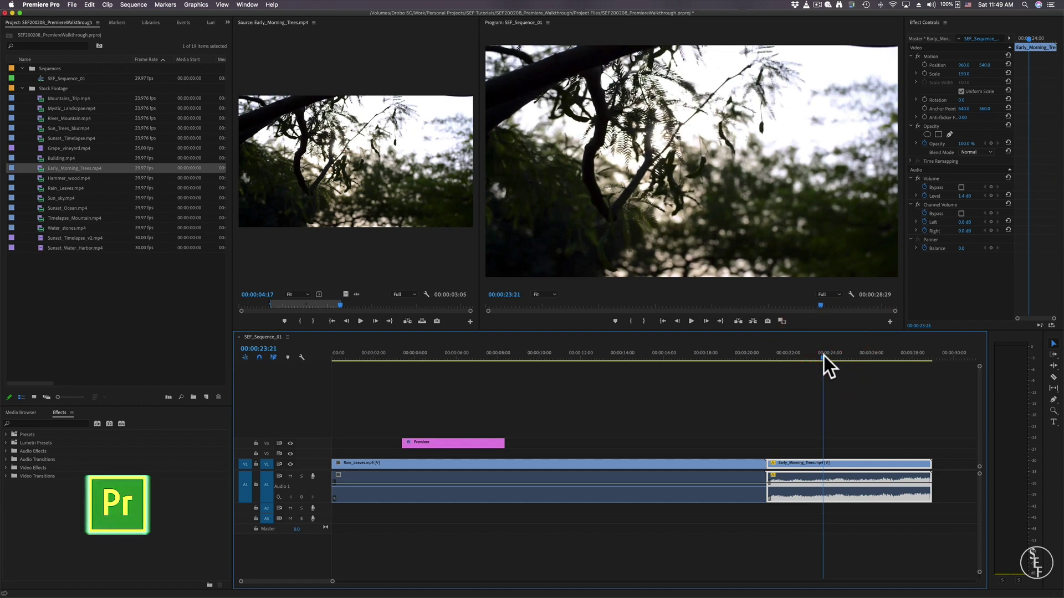
key("space")
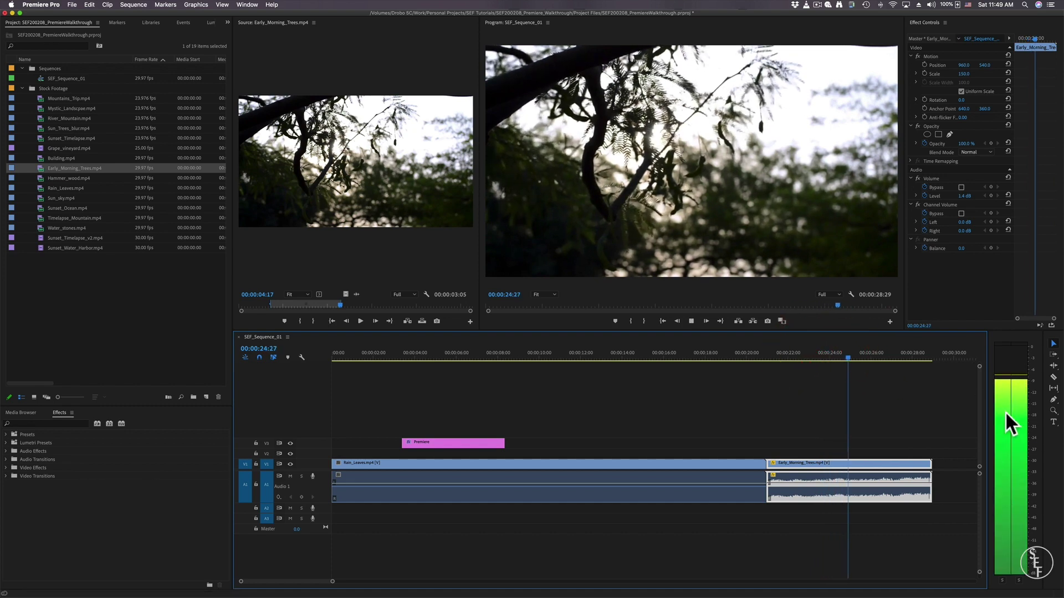
key("space")
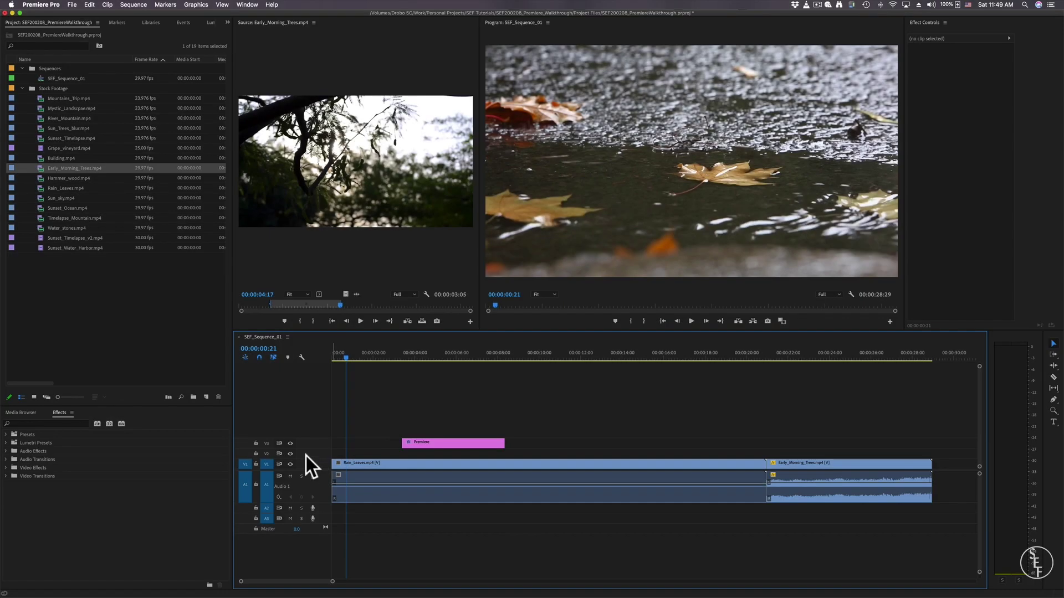
left_click(441, 350)
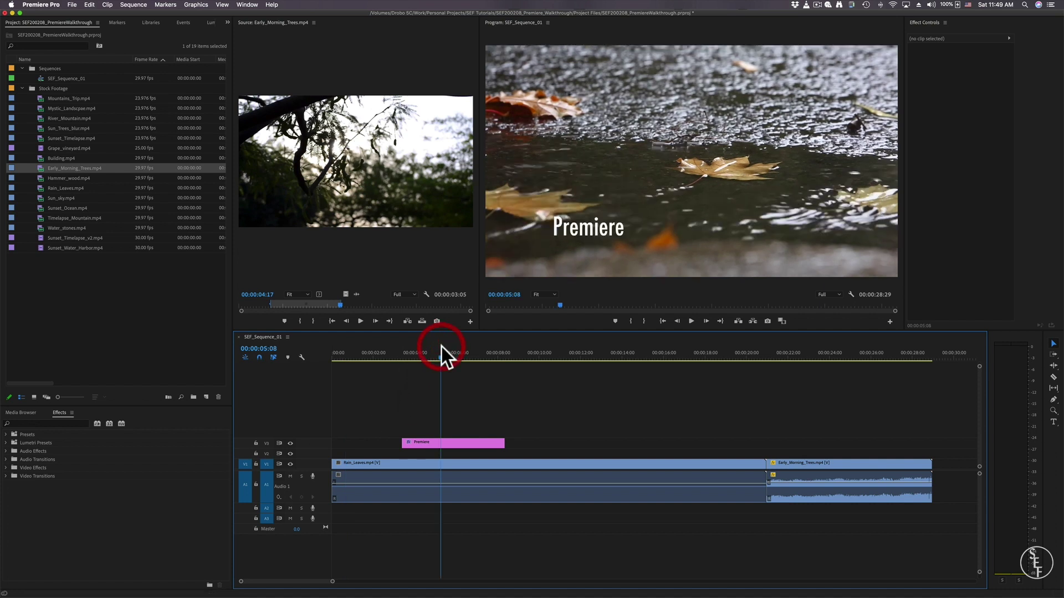
left_click(290, 443)
left_click(291, 443)
left_click(290, 443)
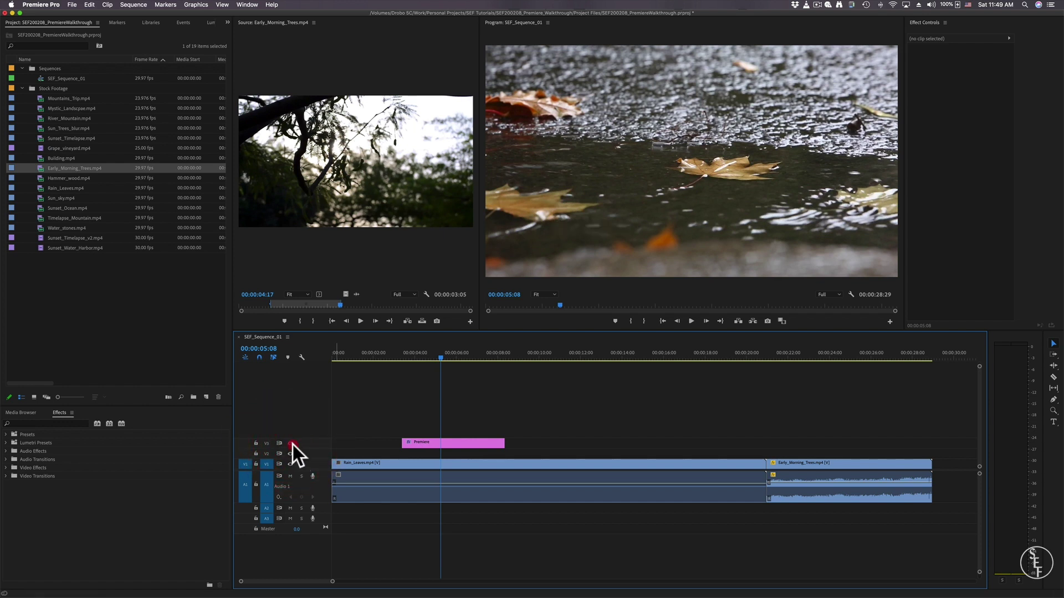
left_click(290, 444)
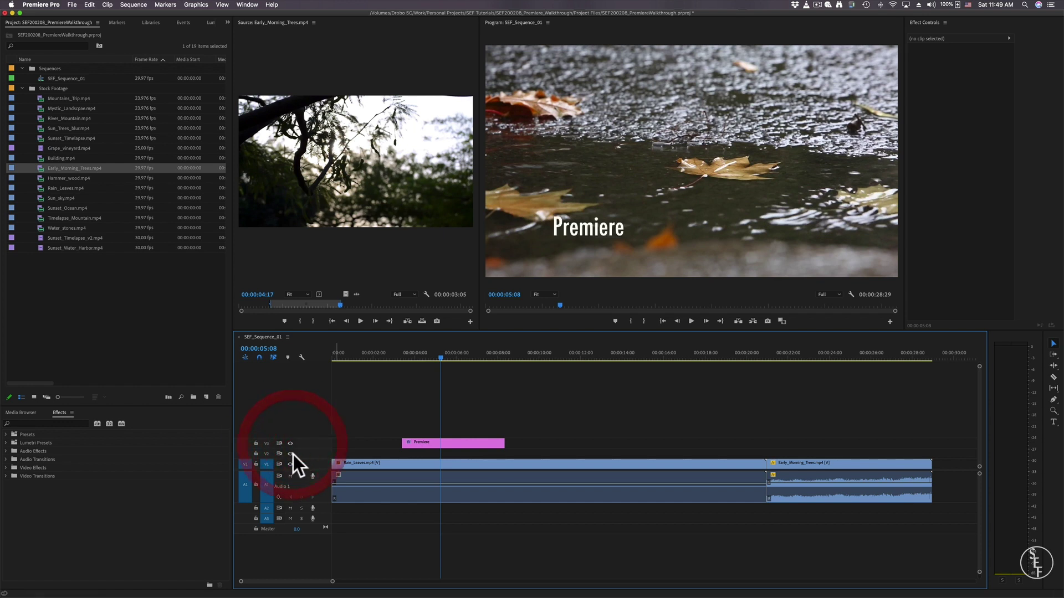
left_click(255, 443)
left_click(256, 443)
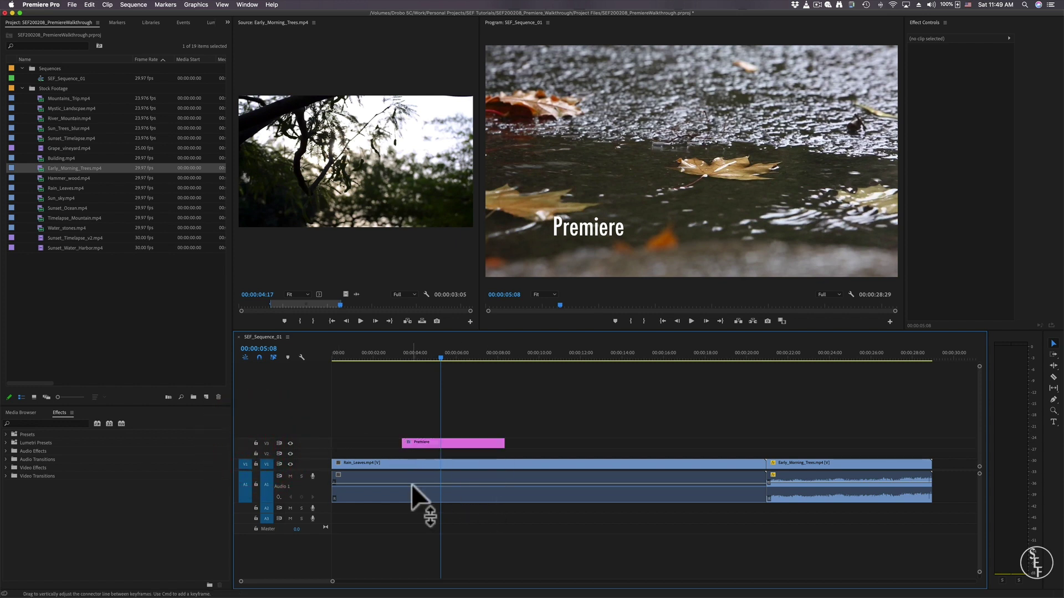
- Browse the Drobo drive in the Media Browser, then return to the Effects panel's search field
left_click(26, 414)
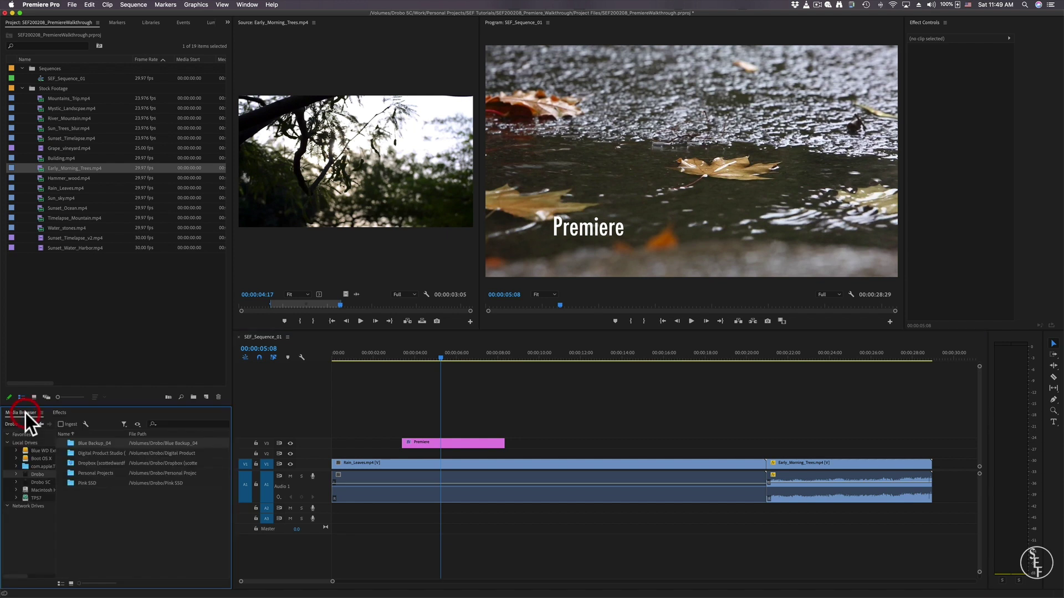
left_click(35, 476)
left_click(61, 413)
left_click(47, 423)
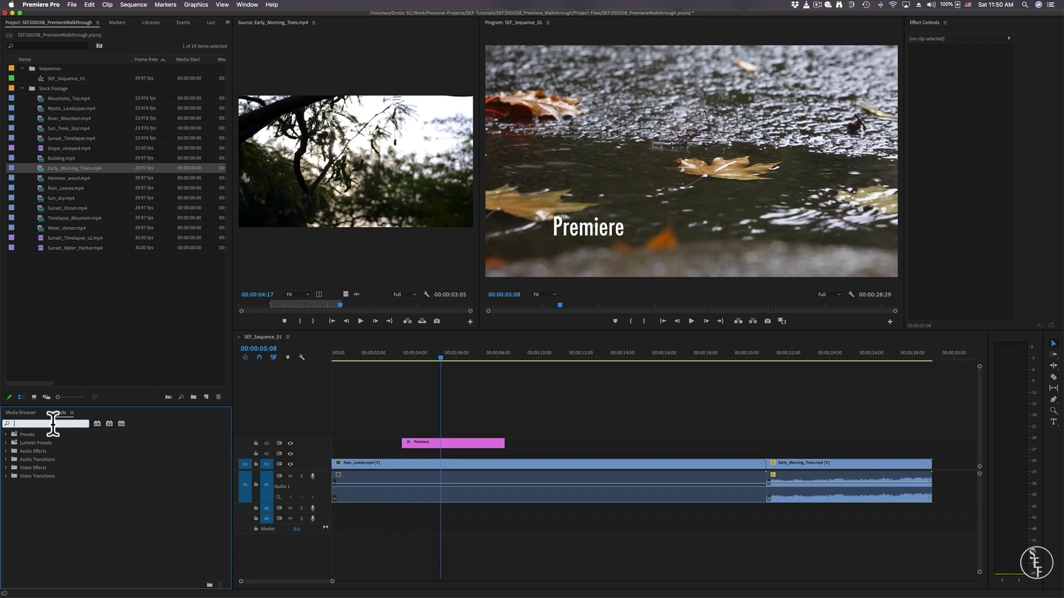
- Search effects for 'Cross' and apply Cross Dissolve to both ends of the Premiere title
type("Croo")
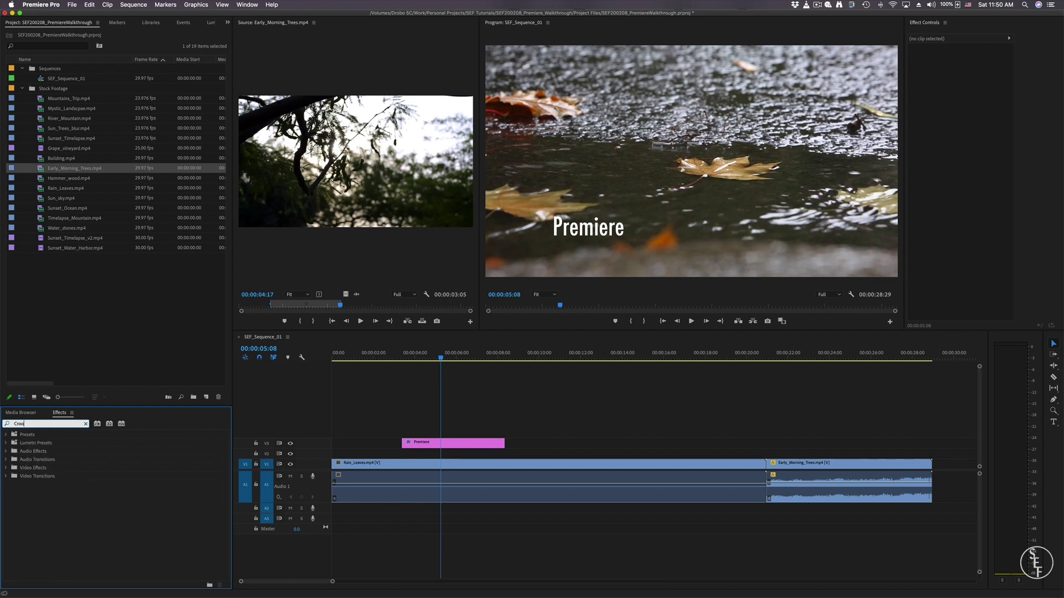
key("BackSpace")
type("ss")
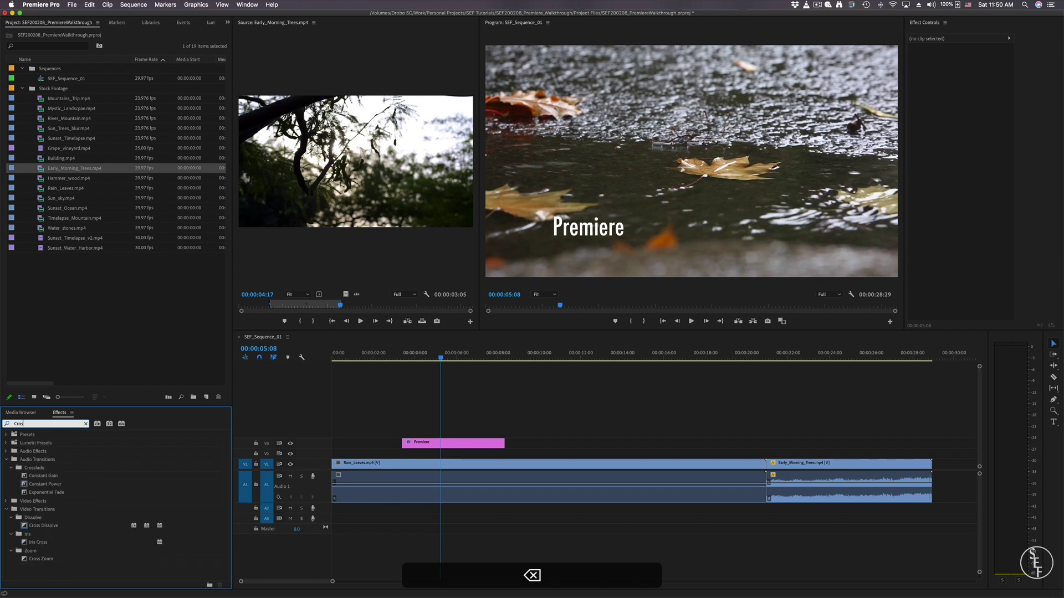
left_click_drag(43, 526, 403, 444)
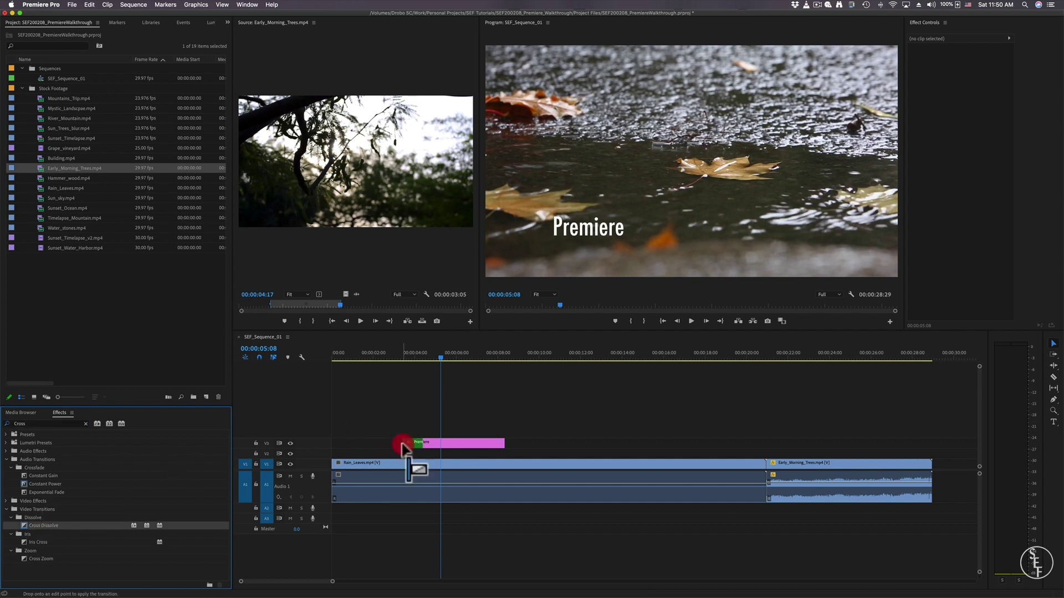
left_click_drag(55, 526, 501, 444)
mouse_move(410, 355)
left_mouse_down()
mouse_move(398, 354)
mouse_move(421, 357)
left_mouse_up()
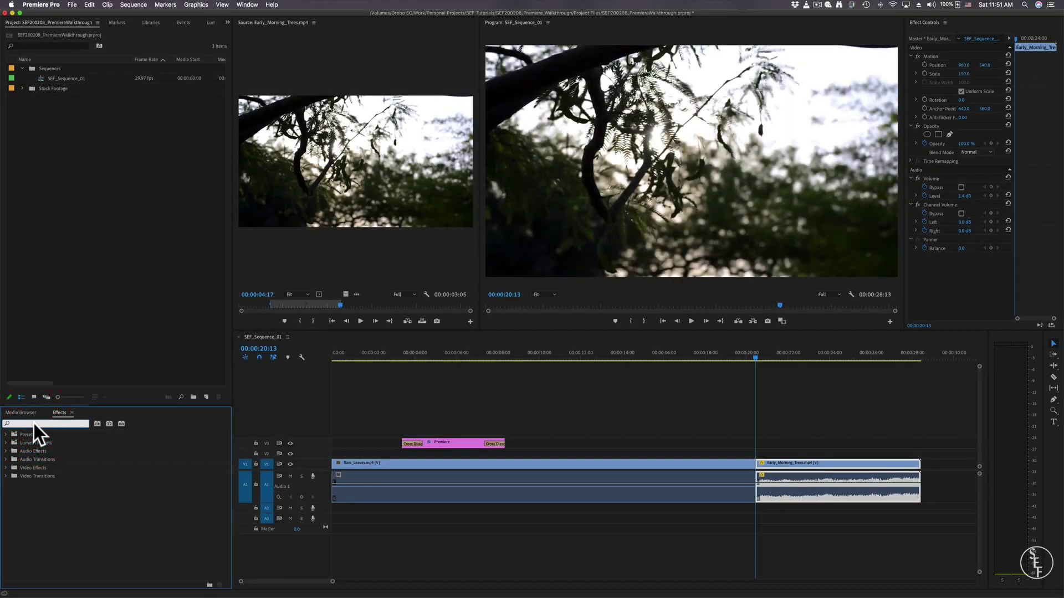
- Add Dip to White between Rain_Leaves and Early_Morning_Trees and preview it
type("p")
left_click_drag(43, 501, 758, 465)
left_click(743, 356)
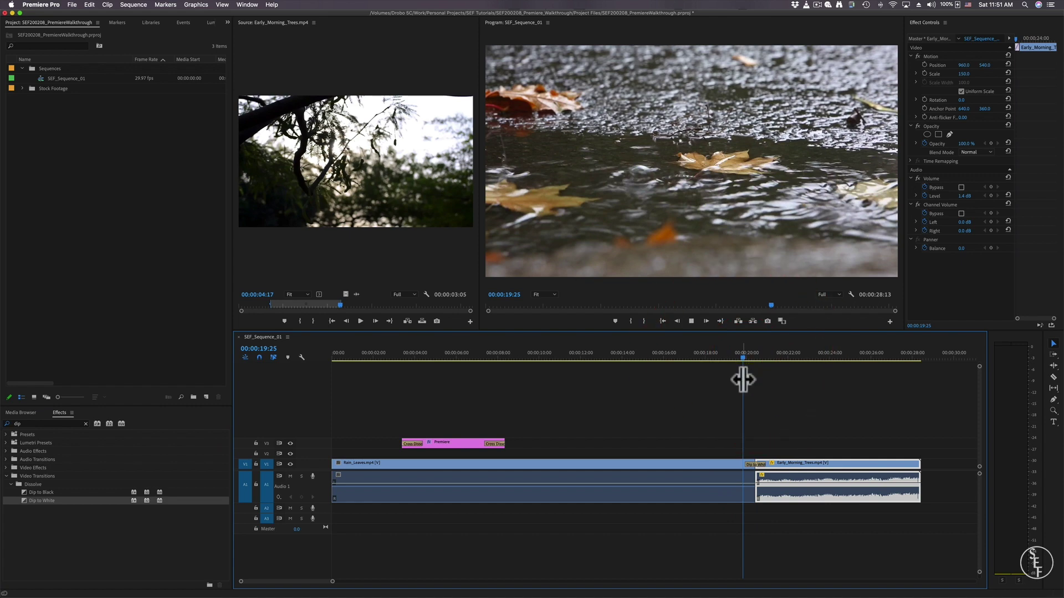
key("space")
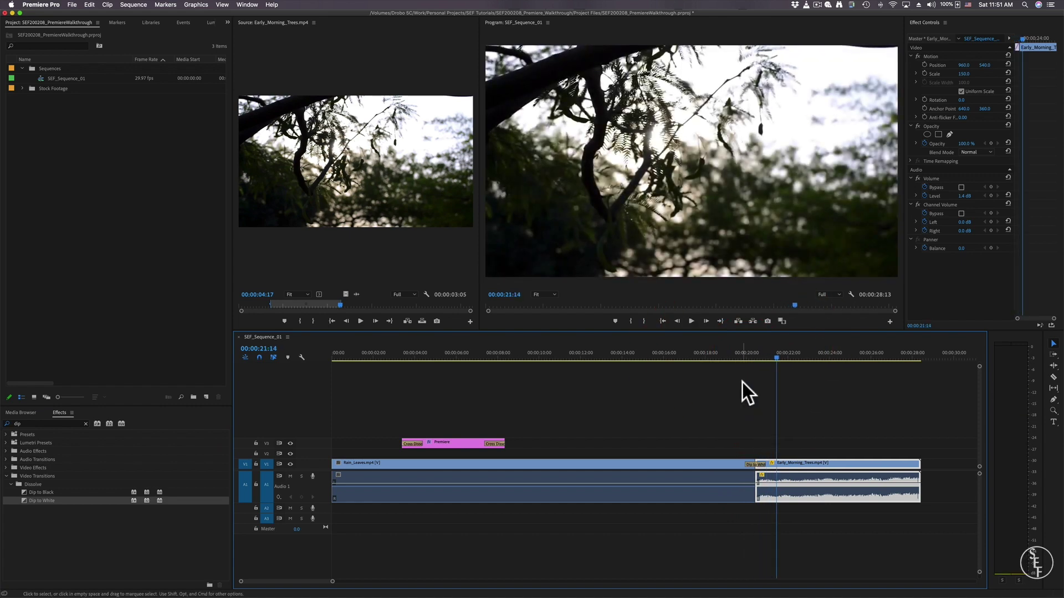
left_click(84, 424)
- Open Export Settings for SEF_Sequence_01 with Cmd+M and keep H.264 as the format
left_click(76, 342)
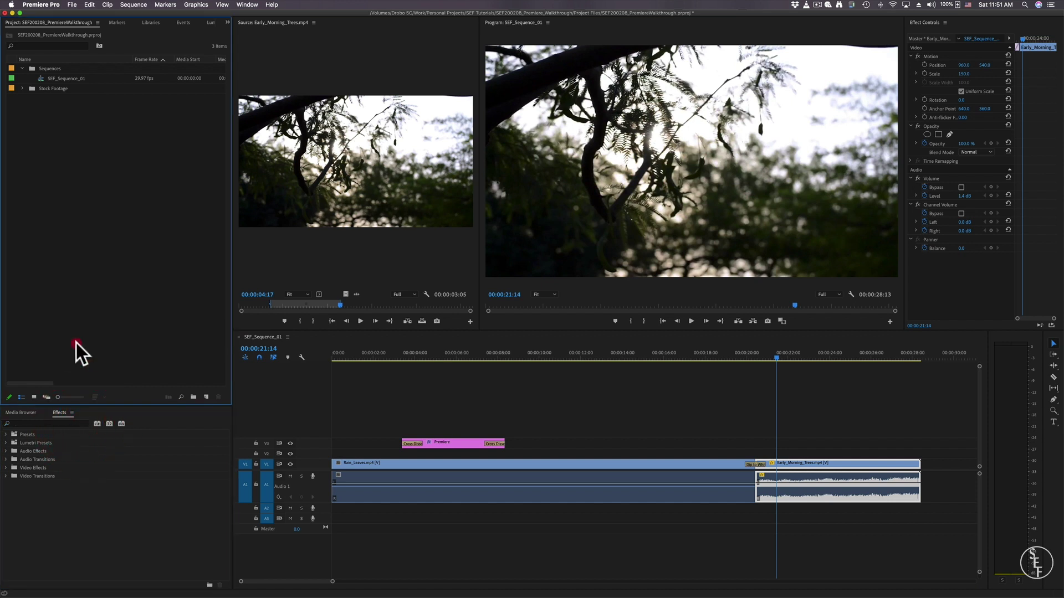
left_click(60, 78)
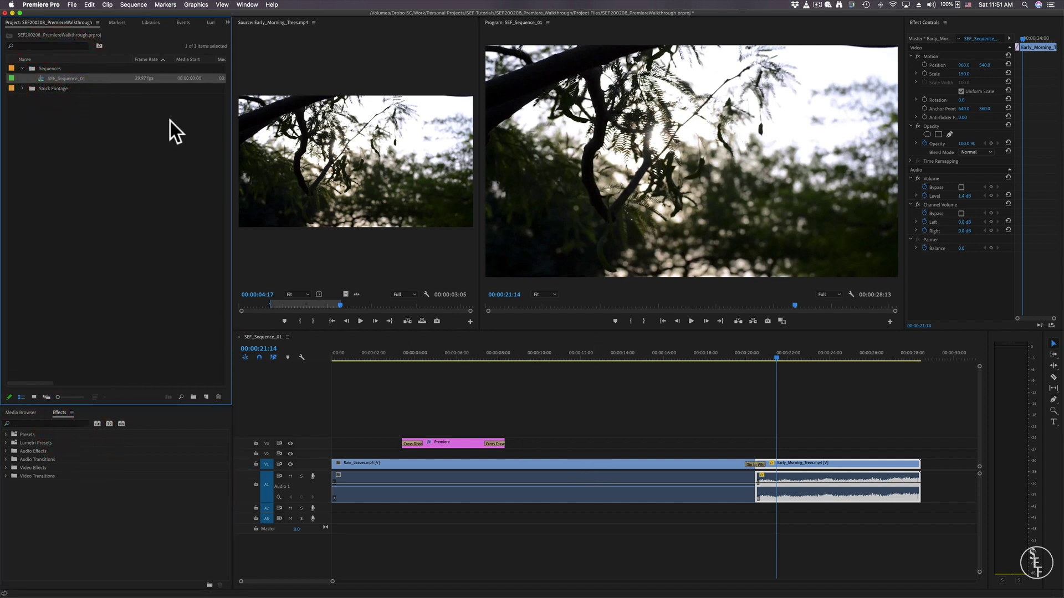
key("super")
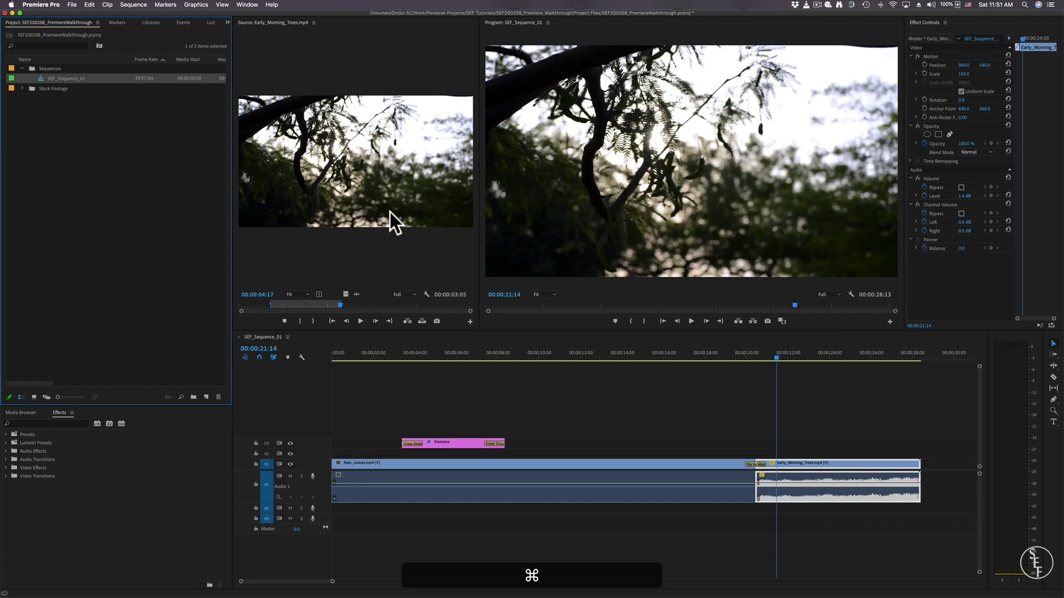
key("super+m")
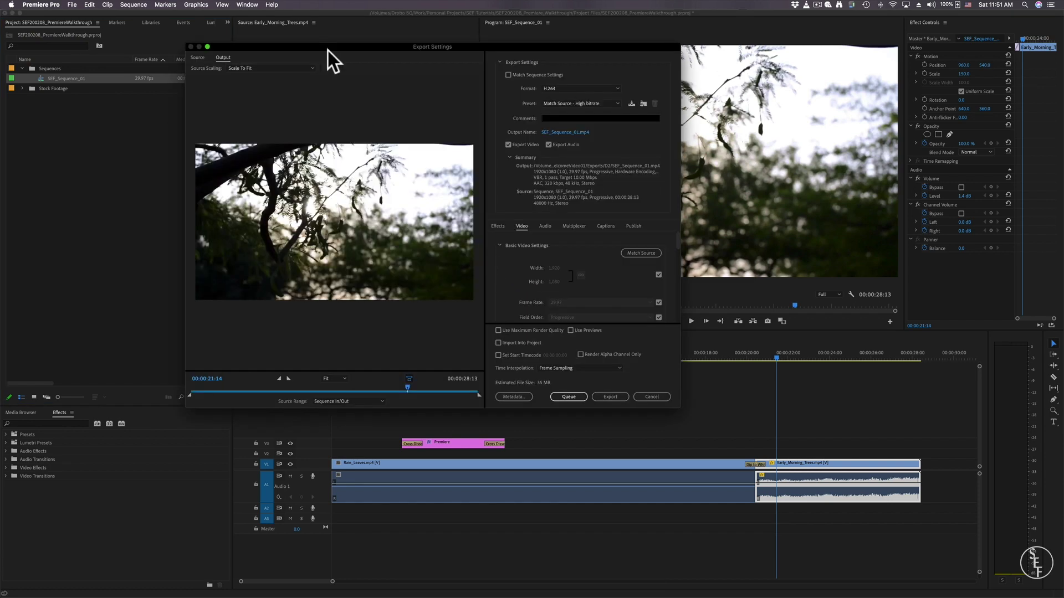
left_click(571, 88)
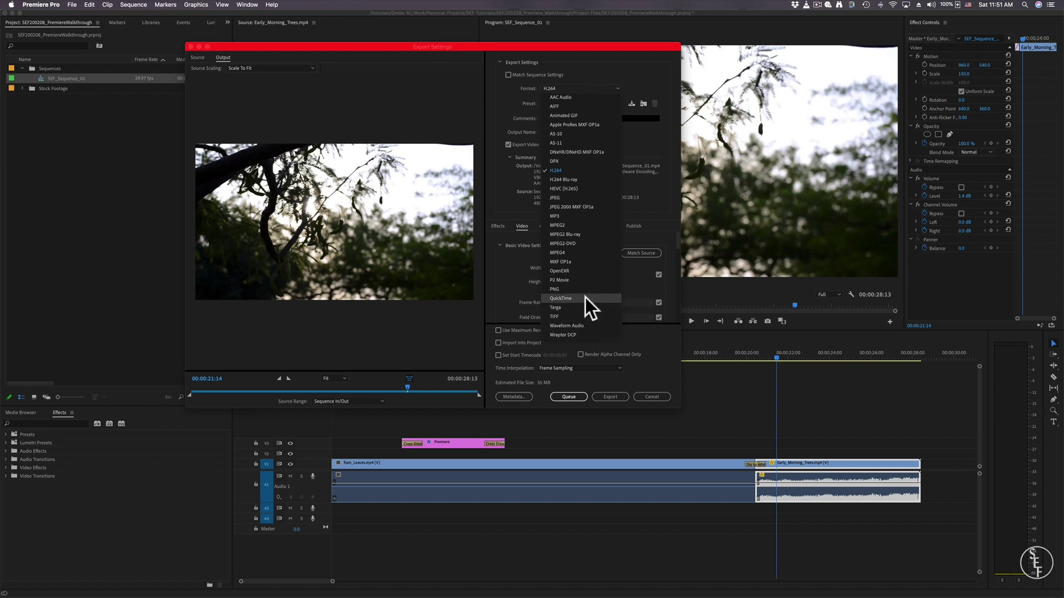
left_click(554, 169)
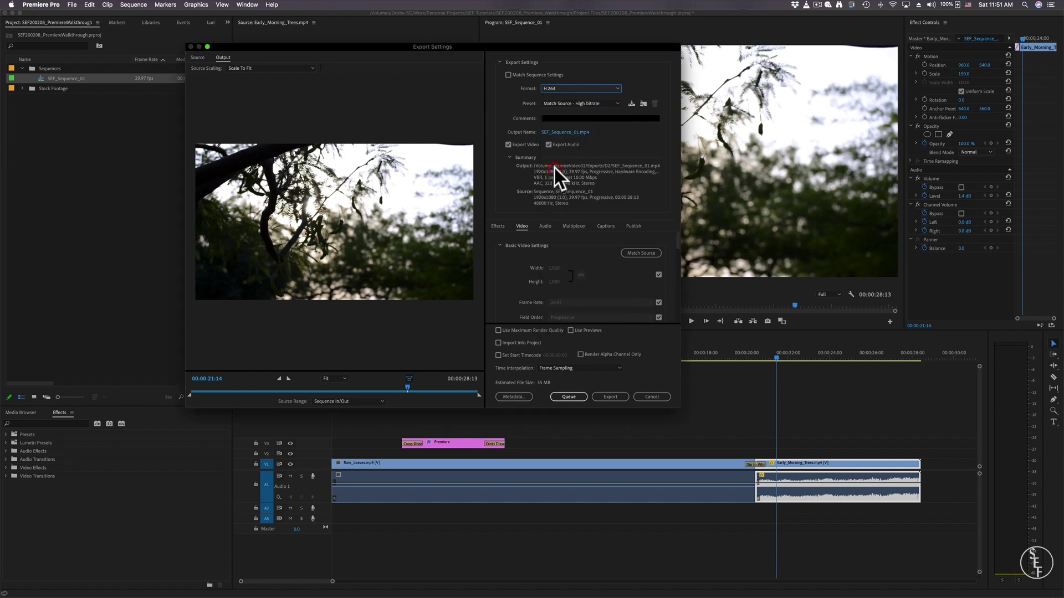
- Choose the YouTube 1080p Full HD preset (1920x1080, 29.97 fps) for the export
left_click(571, 105)
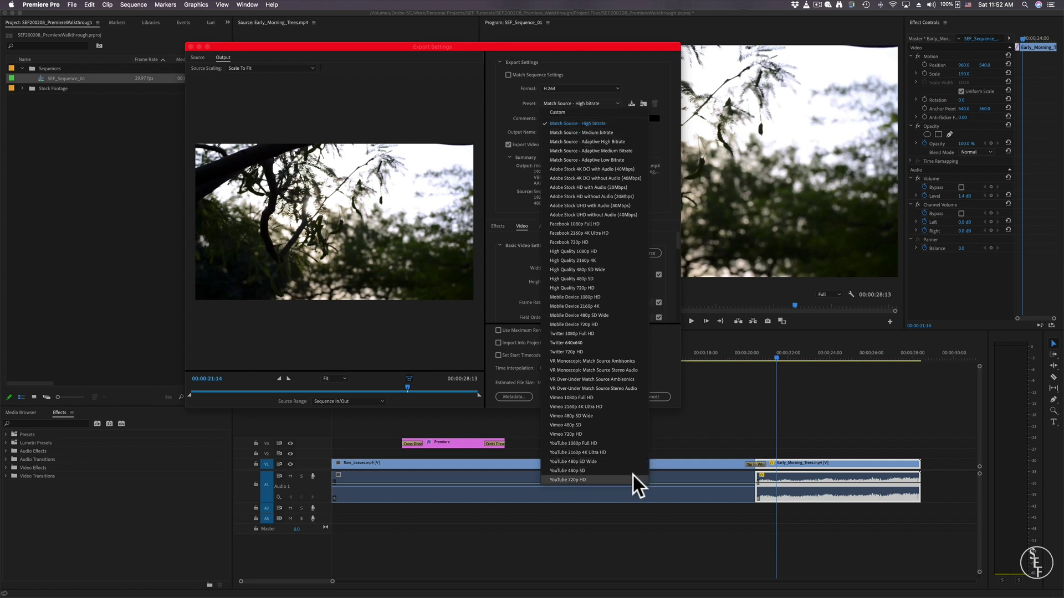
left_click(618, 445)
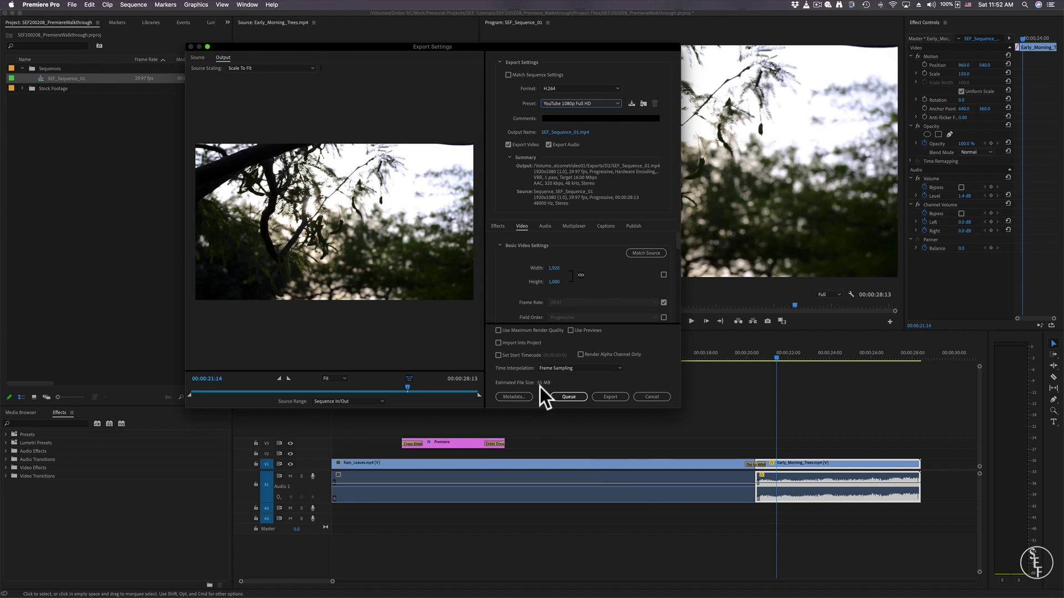
- Save the export as SEF_Sequence_01 in the D2 folder and start encoding the H.264 file
left_click(554, 132)
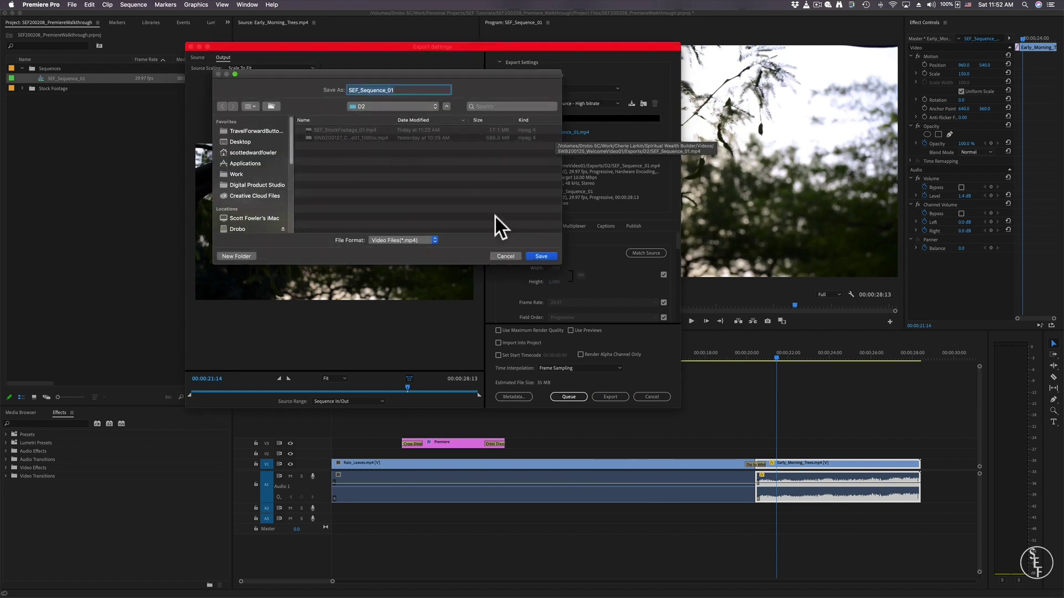
left_click(533, 257)
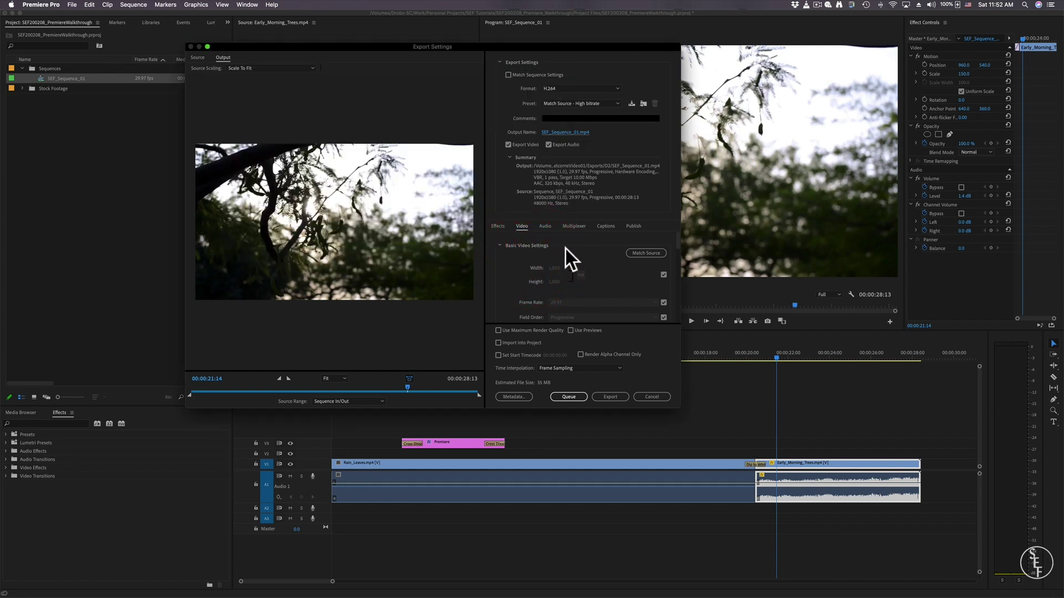
left_click(610, 397)
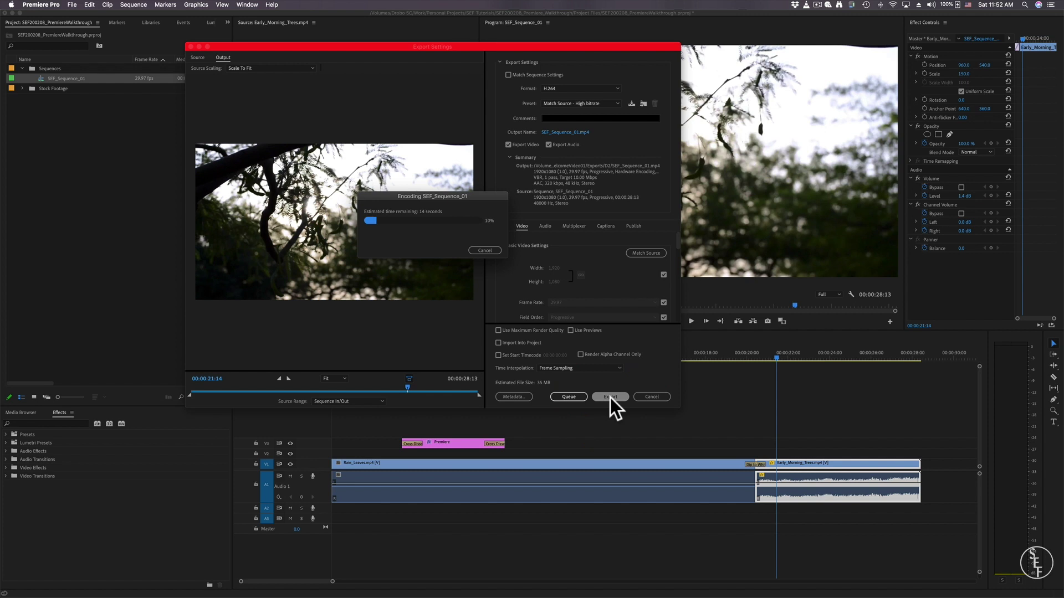